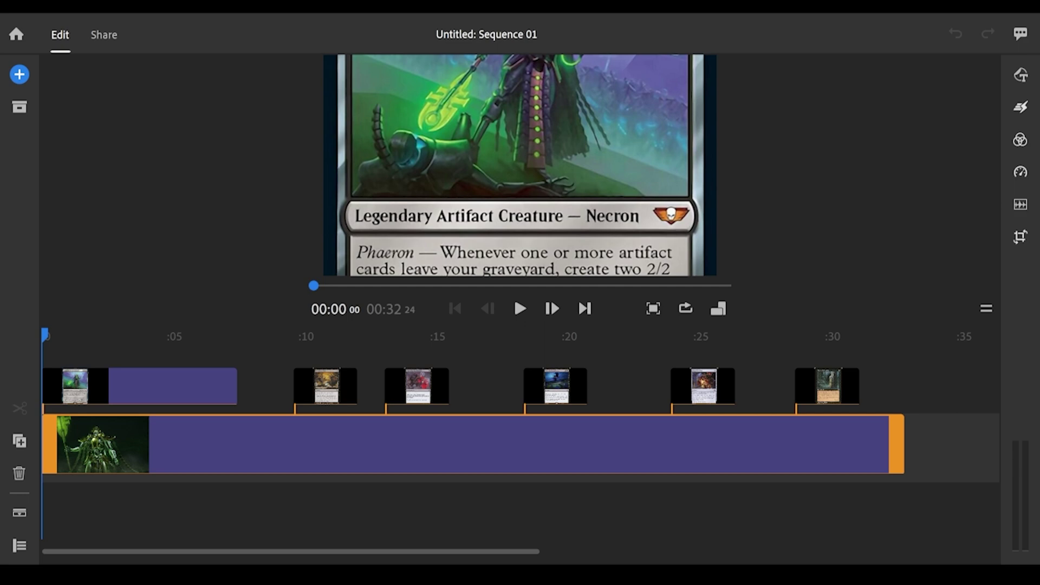
Switch the sequence to a vertical aspect ratio and scale the Imotekh the Stormlord card clip to 153 with proportions maintained
{"action": "left_click", "coordinate": [718, 310]}
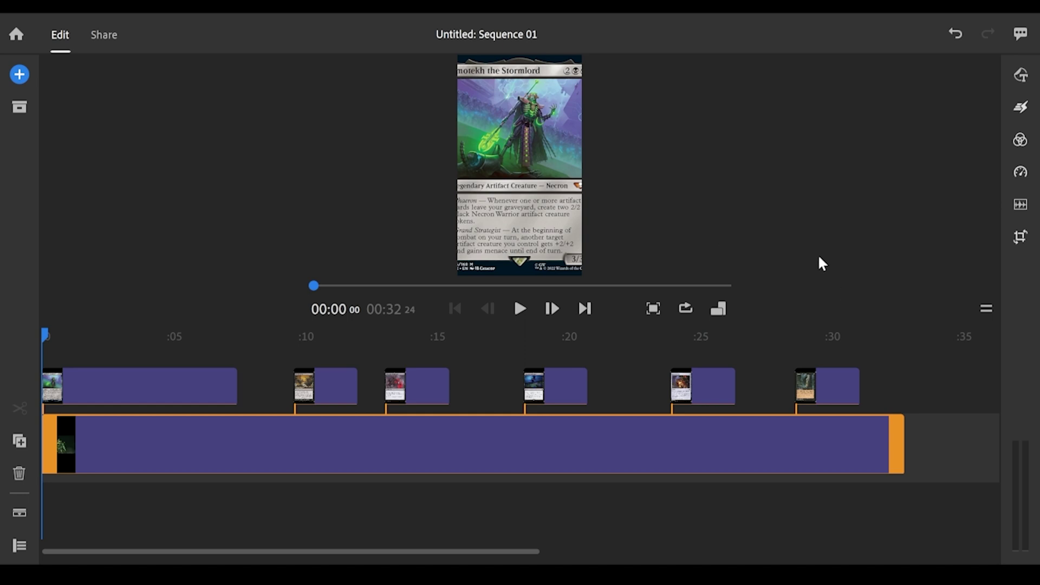
{"action": "left_click", "coordinate": [1021, 239]}
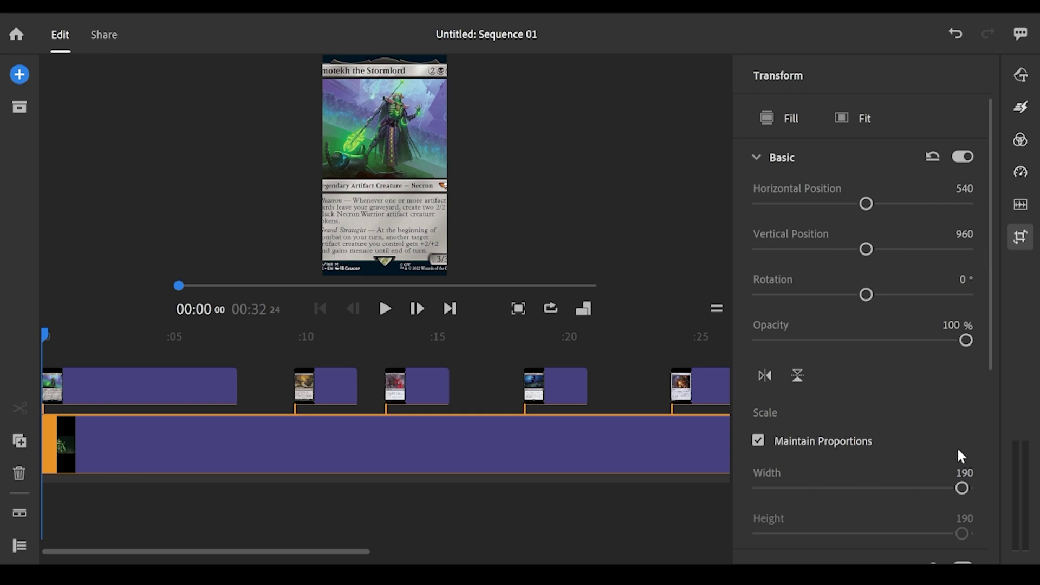
{"action": "left_click", "coordinate": [99, 387]}
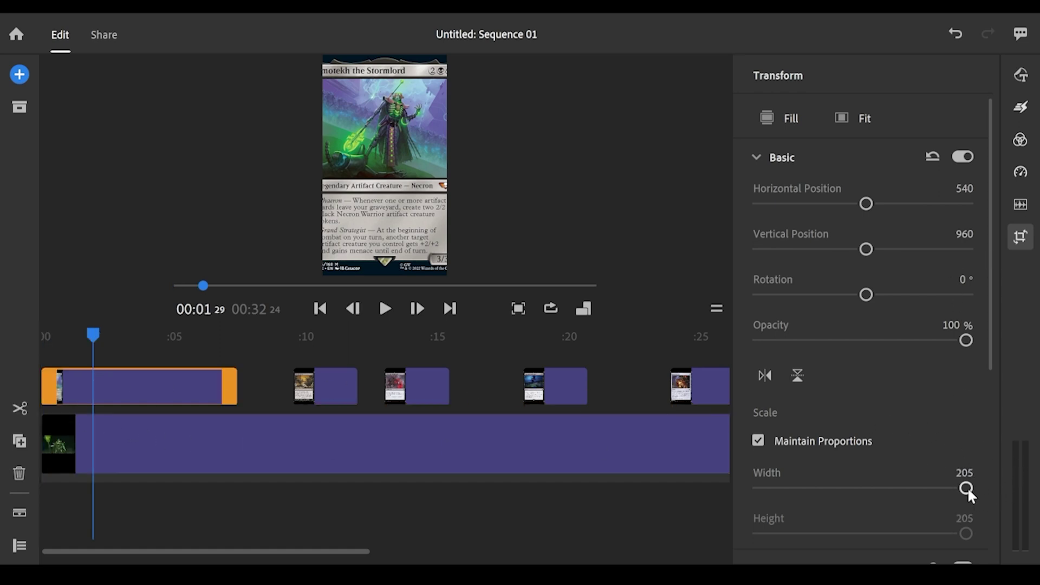
{"action": "left_click_drag", "start_coordinate": [967, 491], "coordinate": [917, 498]}
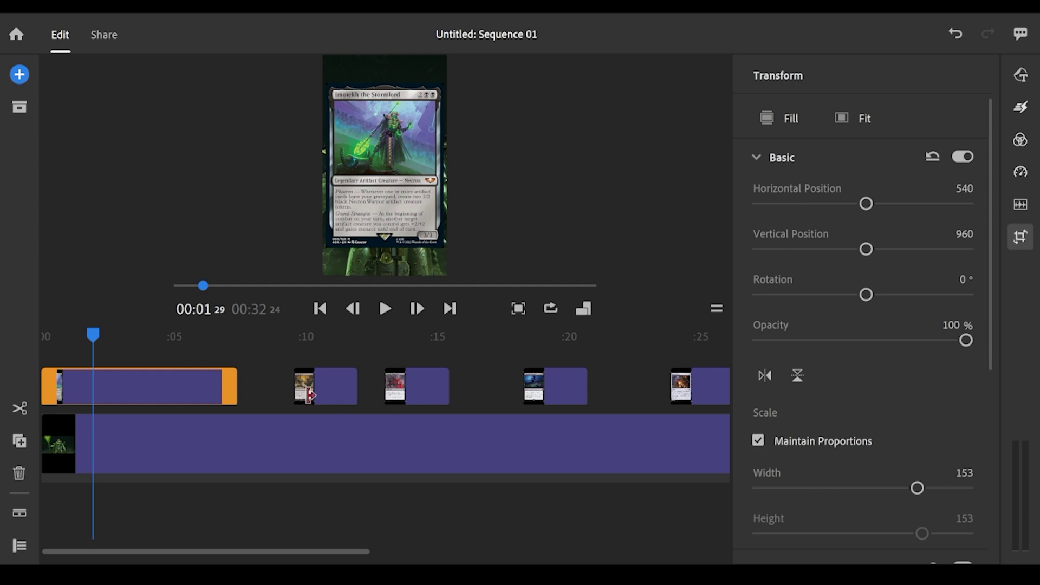
Set the scale width of the Disturbing Plot card clip to 153
{"action": "left_click", "coordinate": [307, 390]}
{"action": "left_click", "coordinate": [964, 473]}
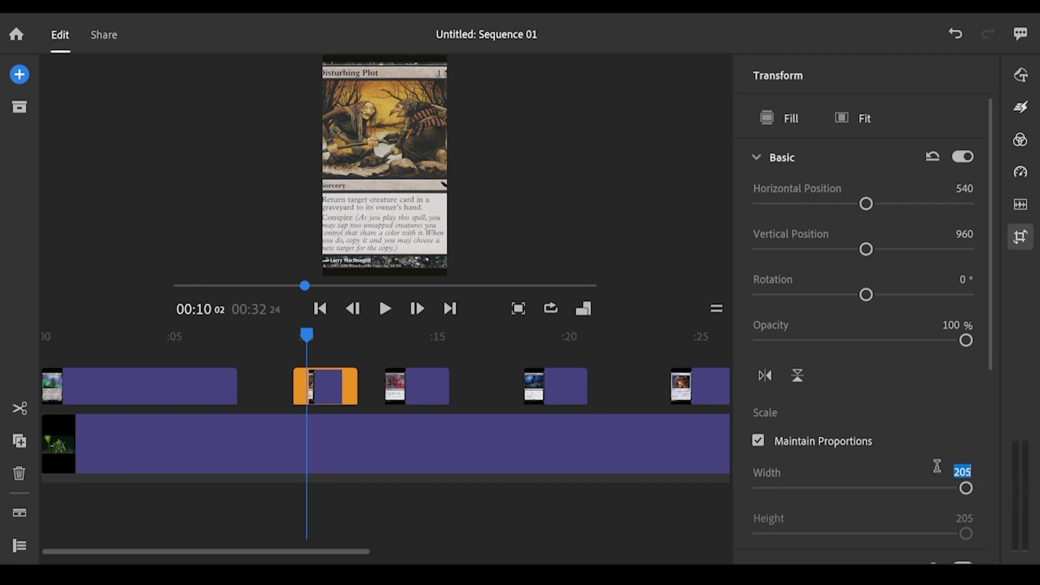
{"action": "type", "text": "153"}
{"action": "key", "text": "Return"}
Set the scale width of the Phyrexian Reclamation card clip to 153
{"action": "left_click", "coordinate": [425, 401]}
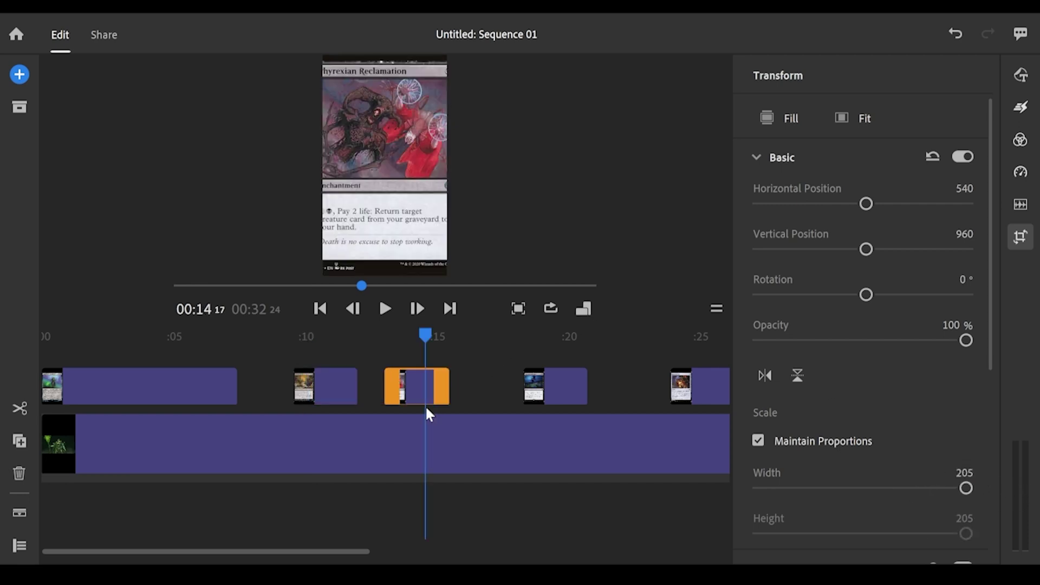
{"action": "left_click", "coordinate": [964, 472]}
{"action": "type", "text": "153"}
{"action": "key", "text": "Return"}
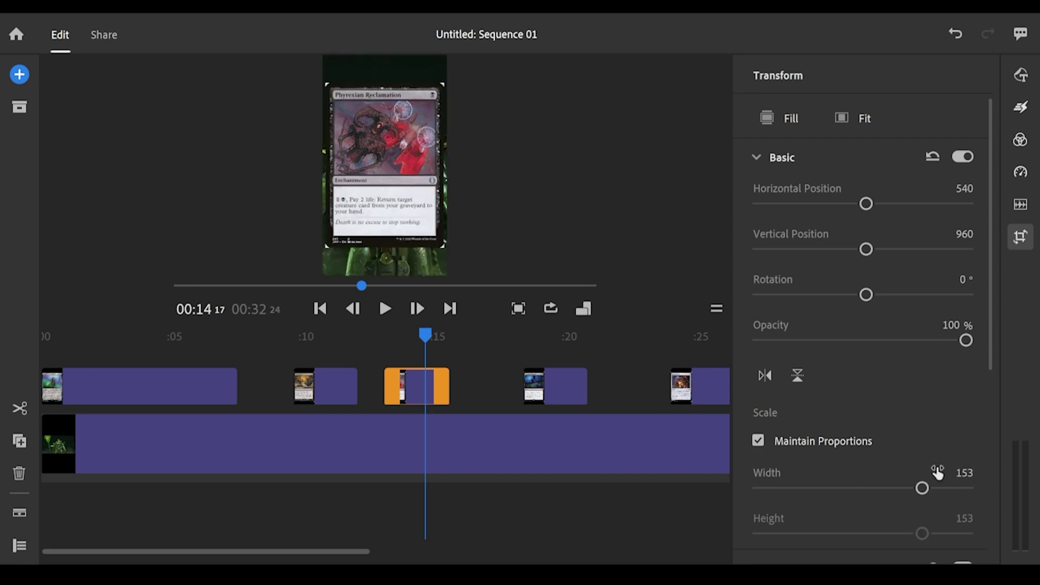
Set the scale width of the Wretched Confluence card clip to 153
{"action": "left_click", "coordinate": [564, 388]}
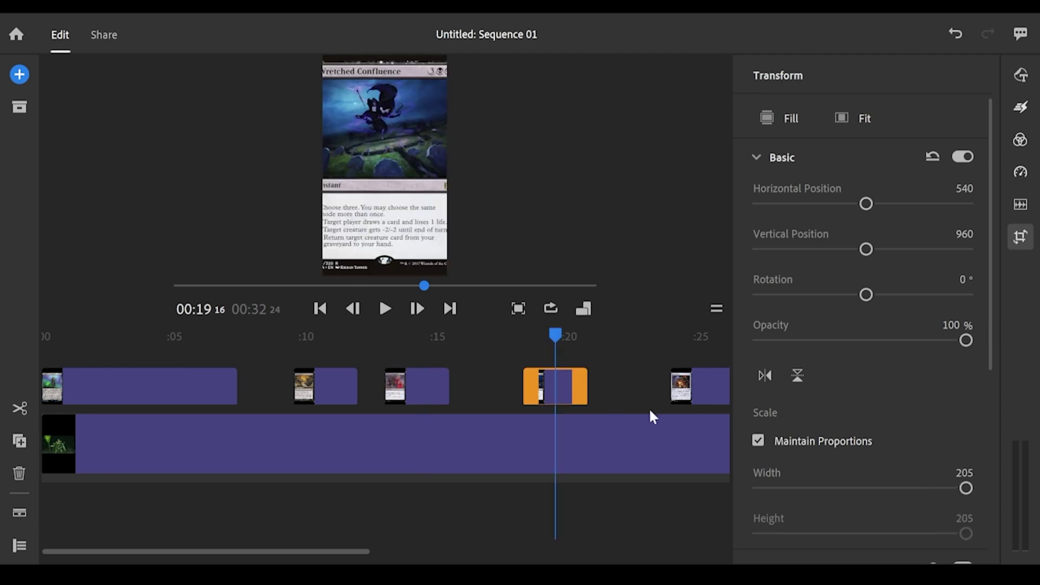
{"action": "left_click", "coordinate": [960, 471]}
{"action": "type", "text": "153"}
{"action": "key", "text": "Return"}
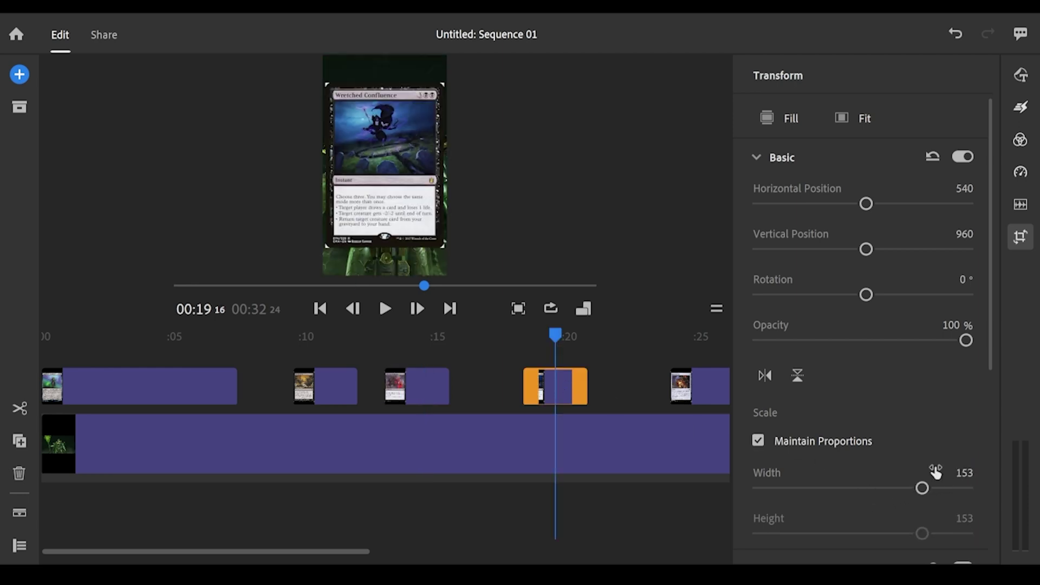
Set the scale width of the Bag of Holding card clip to 153
{"action": "scroll", "coordinate": [616, 373], "scroll_direction": "right", "scroll_amount": 3}
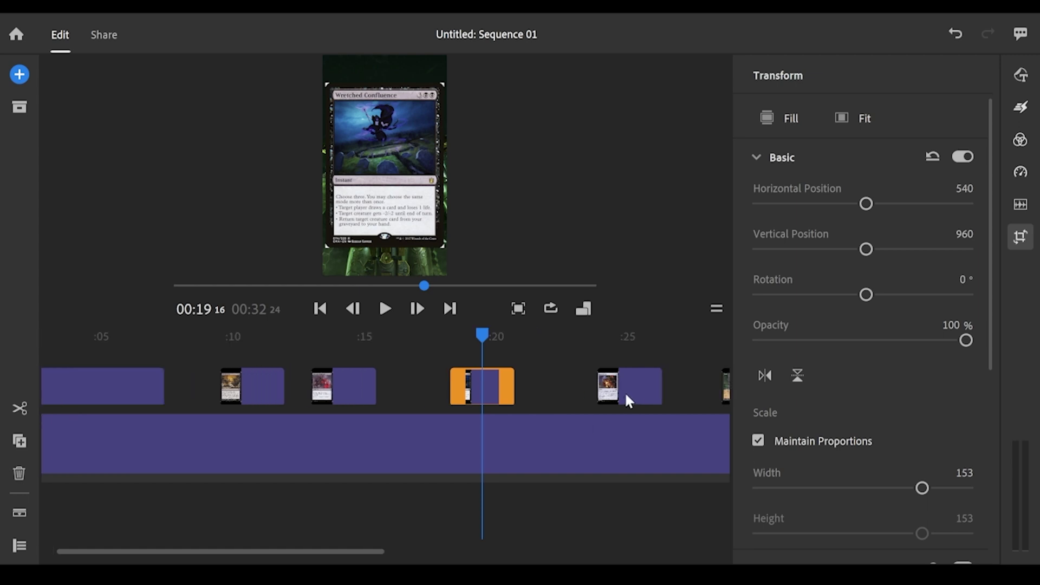
{"action": "left_click", "coordinate": [625, 392]}
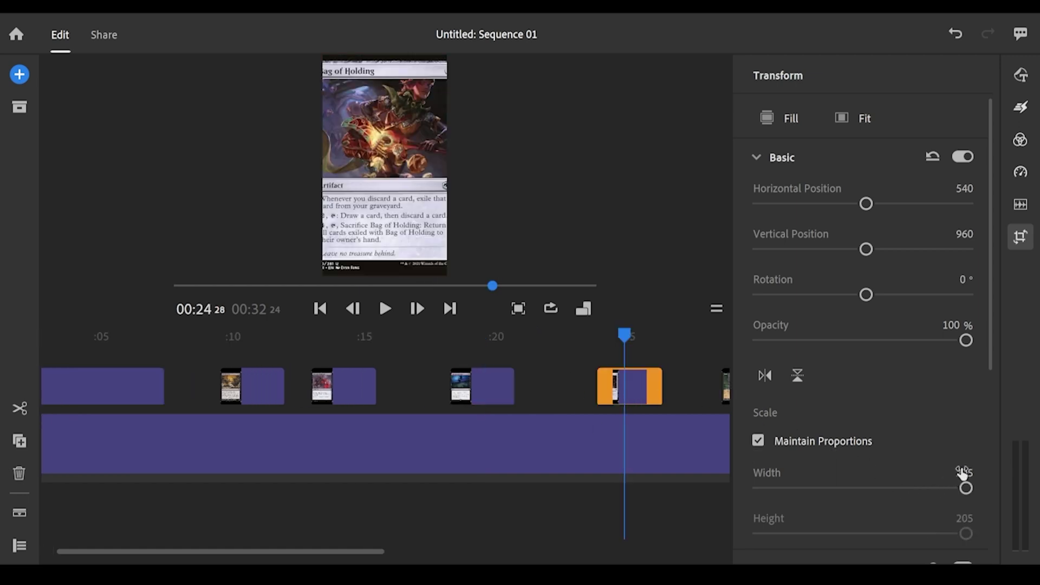
{"action": "left_click", "coordinate": [961, 471]}
{"action": "type", "text": "153"}
{"action": "key", "text": "Return"}
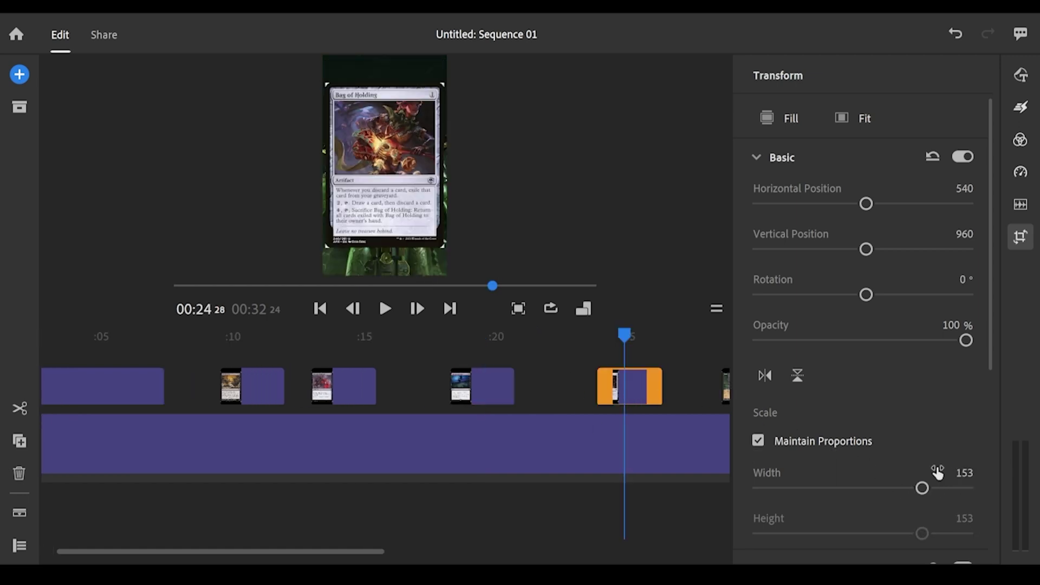
Set the scale width of the Tortured Existence card clip to 153
{"action": "scroll", "coordinate": [482, 374], "scroll_direction": "right", "scroll_amount": 5}
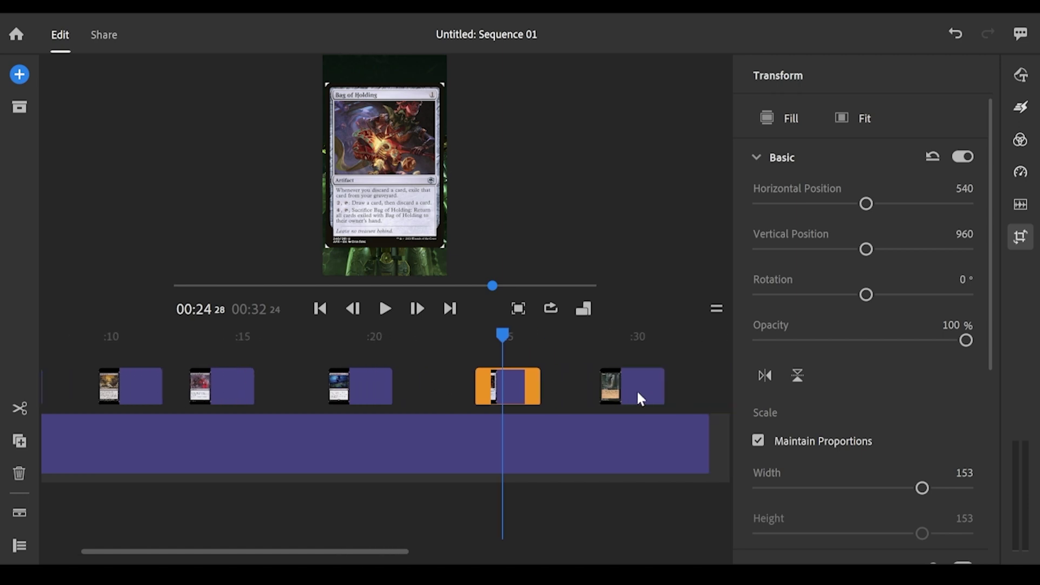
{"action": "left_click", "coordinate": [637, 389]}
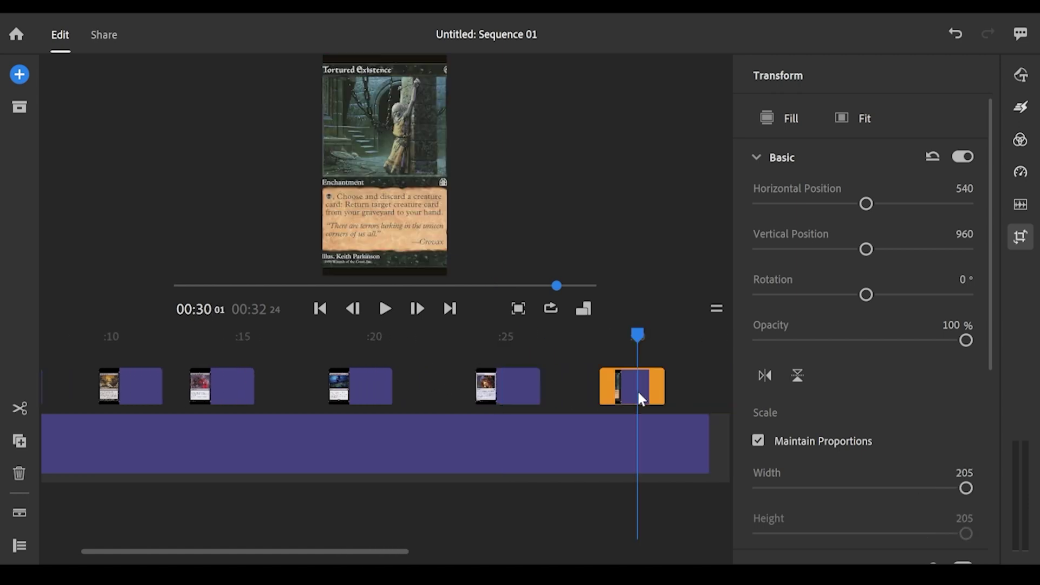
{"action": "left_click", "coordinate": [967, 473]}
{"action": "type", "text": "153"}
{"action": "key", "text": "Return"}
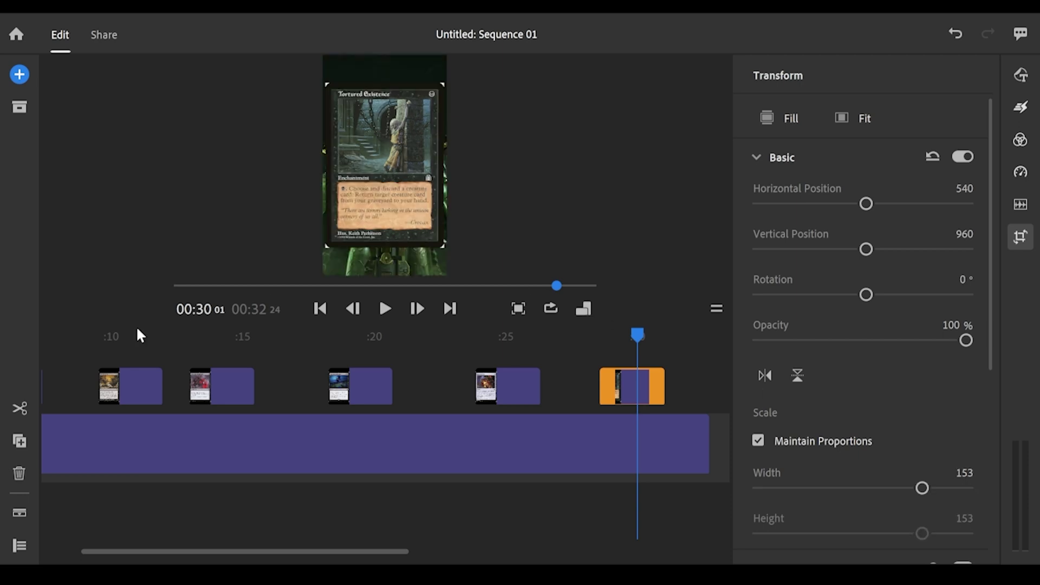
Crop the Disturbing Plot card clip by 1% on its top, bottom, left and right edges
{"action": "scroll", "coordinate": [255, 393], "scroll_direction": "left", "scroll_amount": 3}
{"action": "scroll", "coordinate": [266, 398], "scroll_direction": "left", "scroll_amount": 5}
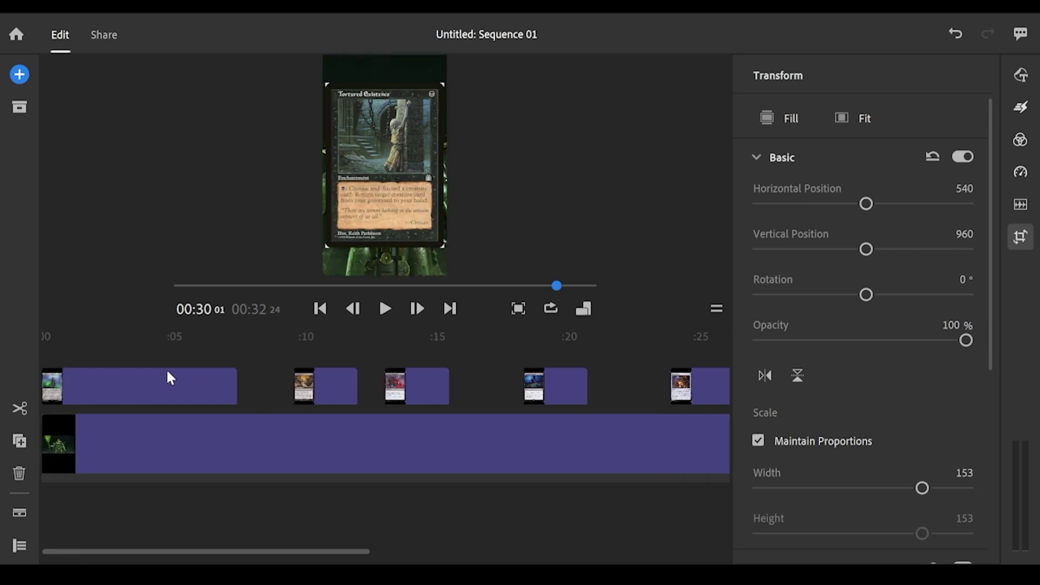
{"action": "left_click", "coordinate": [164, 391]}
{"action": "left_click", "coordinate": [148, 388]}
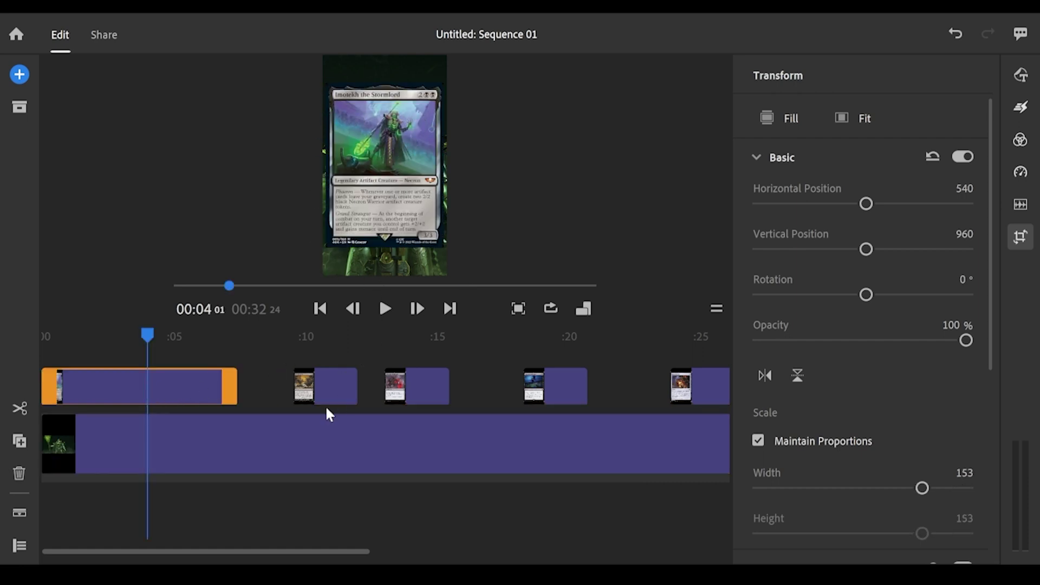
{"action": "left_click", "coordinate": [326, 392]}
{"action": "scroll", "coordinate": [901, 339], "scroll_direction": "down", "scroll_amount": 5}
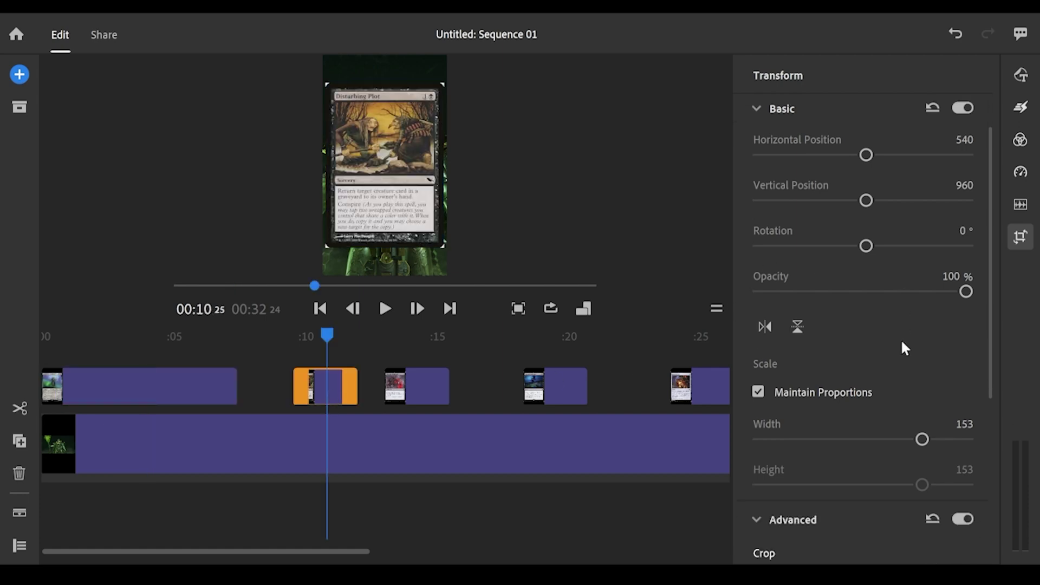
{"action": "left_click", "coordinate": [952, 343]}
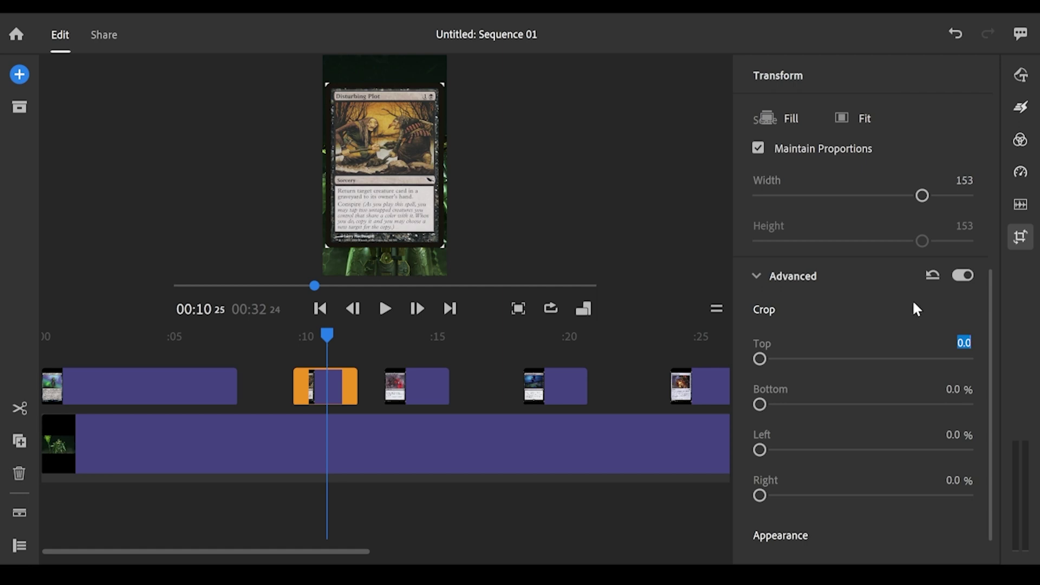
{"action": "type", "text": "1"}
{"action": "key", "text": "Tab"}
{"action": "type", "text": "1"}
{"action": "key", "text": "Tab"}
{"action": "type", "text": "1"}
{"action": "key", "text": "Tab"}
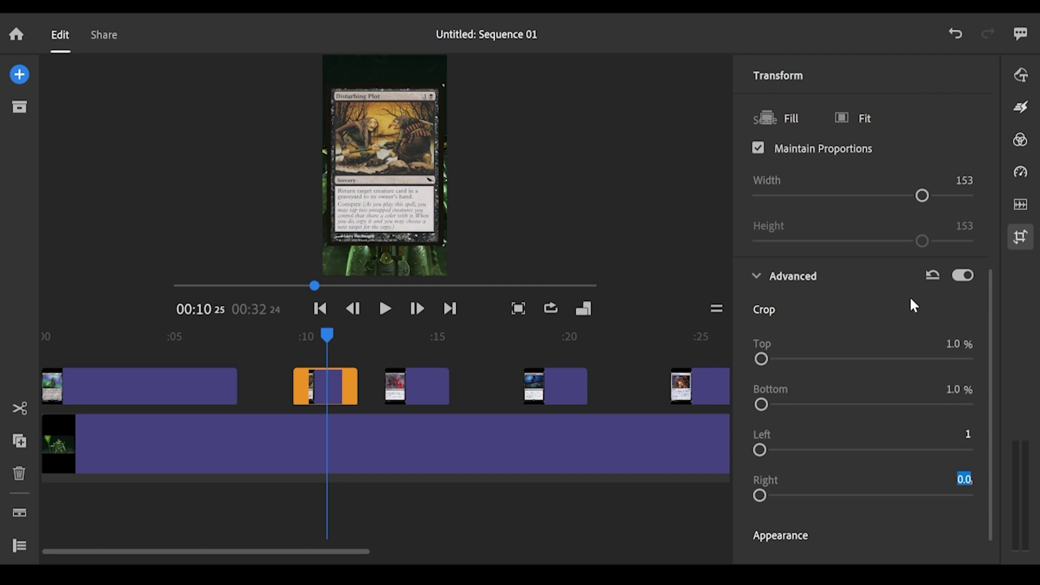
{"action": "type", "text": "1"}
{"action": "key", "text": "Tab"}
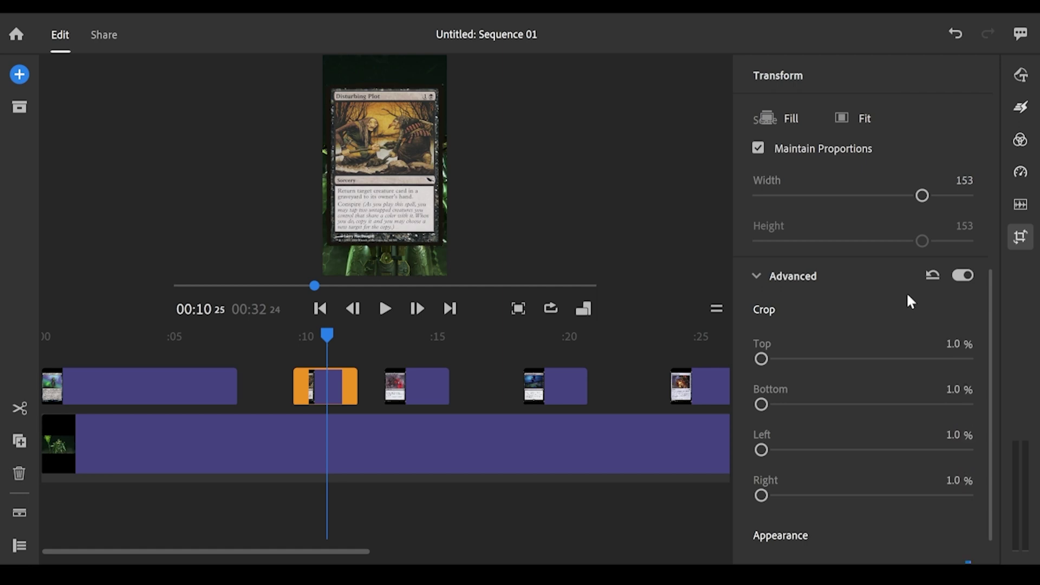
Crop the Phyrexian Reclamation card clip by 1% on all four edges
{"action": "left_click", "coordinate": [422, 392]}
{"action": "left_click", "coordinate": [956, 344]}
{"action": "type", "text": "1"}
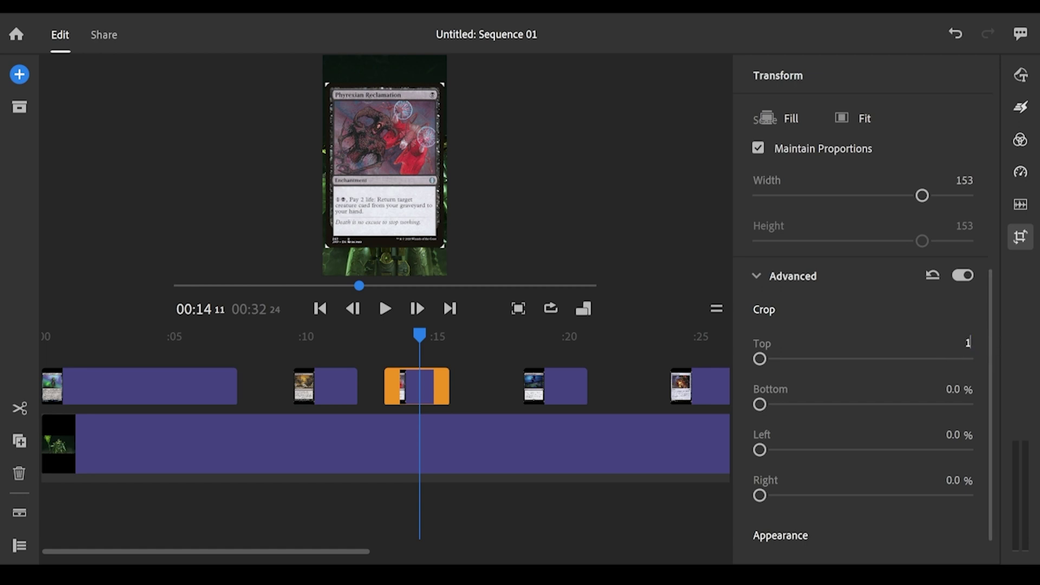
{"action": "key", "text": "Tab"}
{"action": "type", "text": "1"}
{"action": "key", "text": "Tab"}
{"action": "type", "text": "1"}
{"action": "key", "text": "Tab"}
{"action": "type", "text": "1"}
{"action": "key", "text": "Tab"}
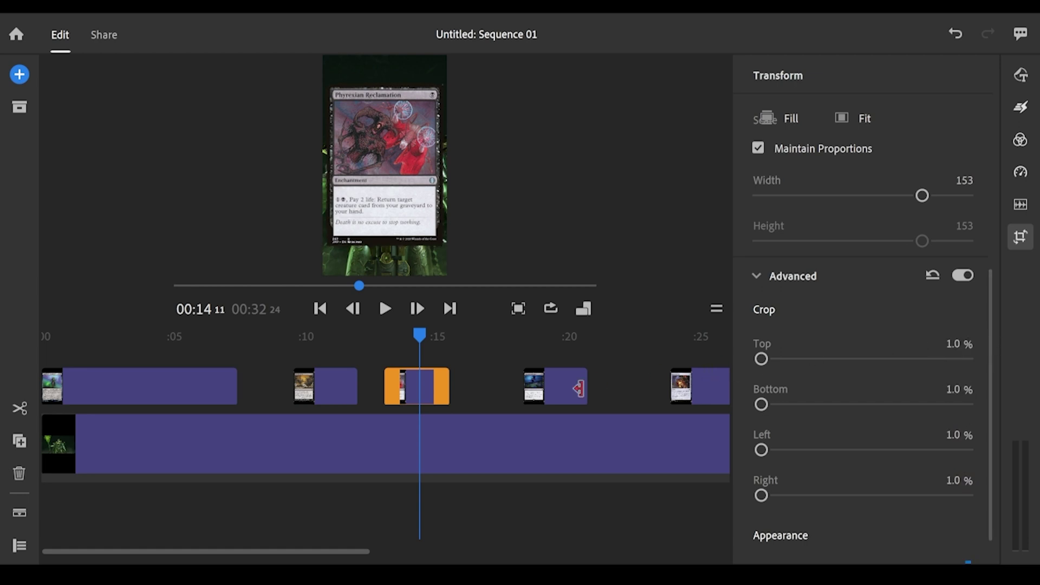
Crop the Wretched Confluence card clip by 1% on all four edges
{"action": "left_click", "coordinate": [563, 389]}
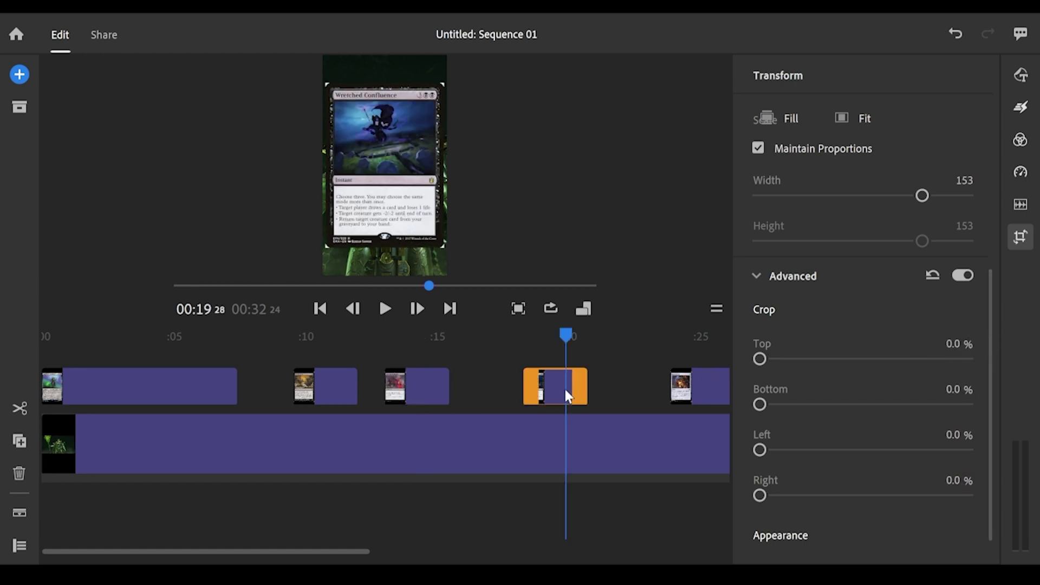
{"action": "left_click", "coordinate": [948, 342]}
{"action": "type", "text": "1"}
{"action": "key", "text": "Tab"}
{"action": "type", "text": "1"}
{"action": "key", "text": "Tab"}
{"action": "type", "text": "1"}
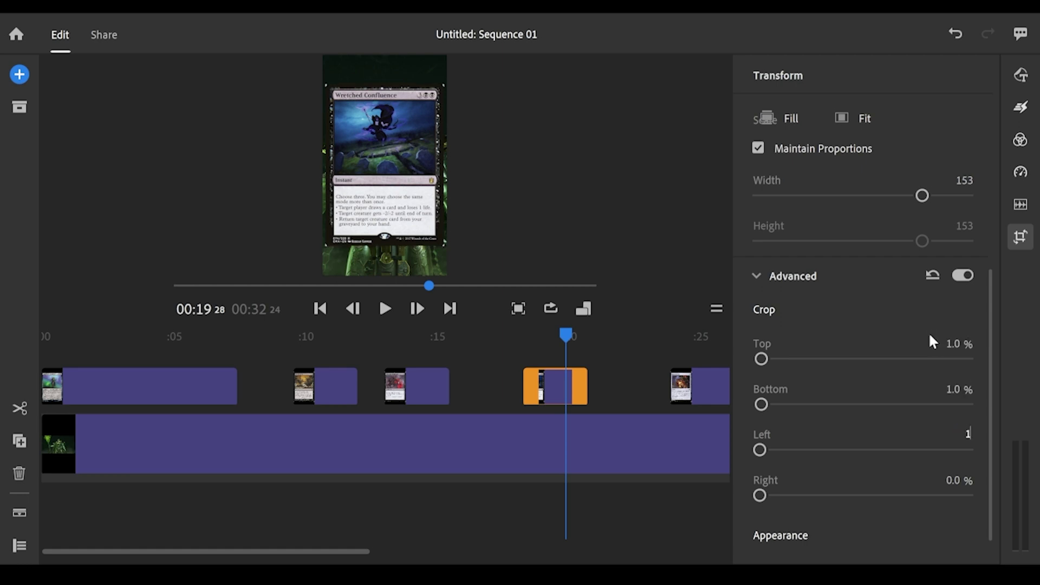
{"action": "key", "text": "Tab"}
{"action": "type", "text": "1"}
{"action": "key", "text": "Tab"}
Crop the Bag of Holding card clip by 1% on all four edges
{"action": "scroll", "coordinate": [677, 374], "scroll_direction": "right", "scroll_amount": 3}
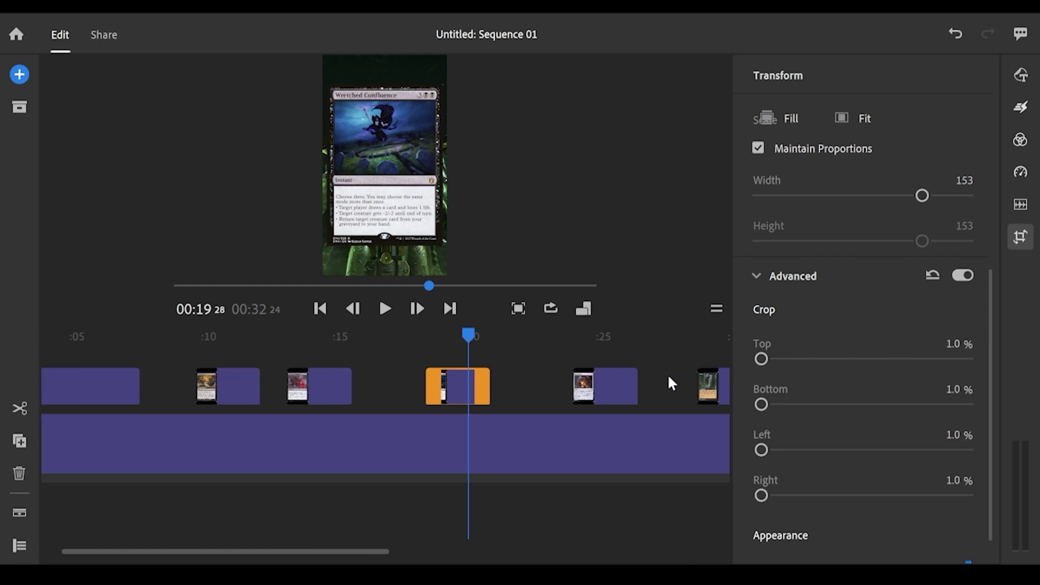
{"action": "left_click", "coordinate": [606, 400]}
{"action": "left_click", "coordinate": [947, 342]}
{"action": "type", "text": "1"}
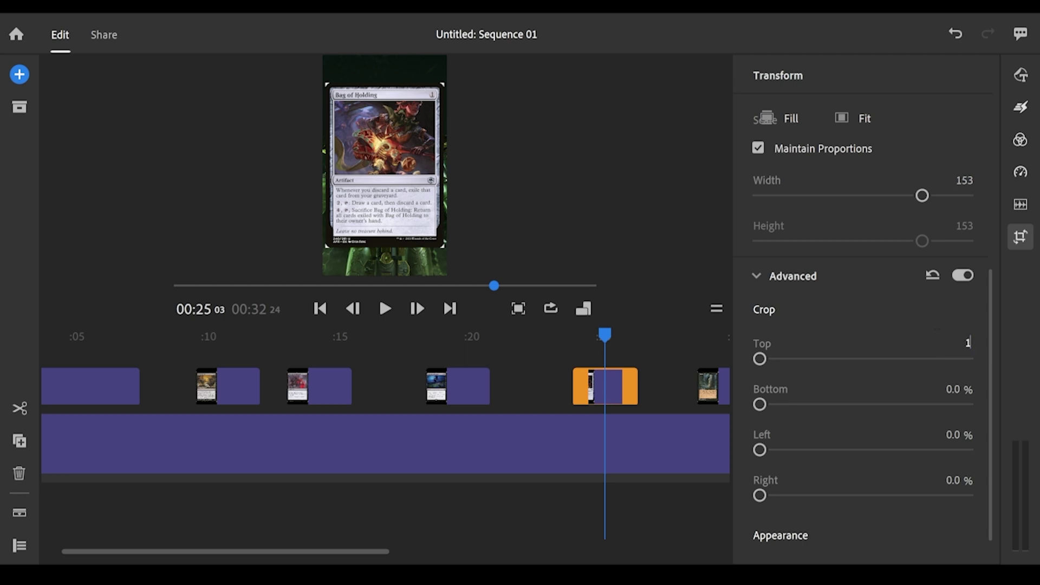
{"action": "key", "text": "Tab"}
{"action": "type", "text": "1"}
{"action": "key", "text": "Tab"}
{"action": "type", "text": "1"}
{"action": "key", "text": "Tab"}
{"action": "type", "text": "1"}
{"action": "key", "text": "Tab"}
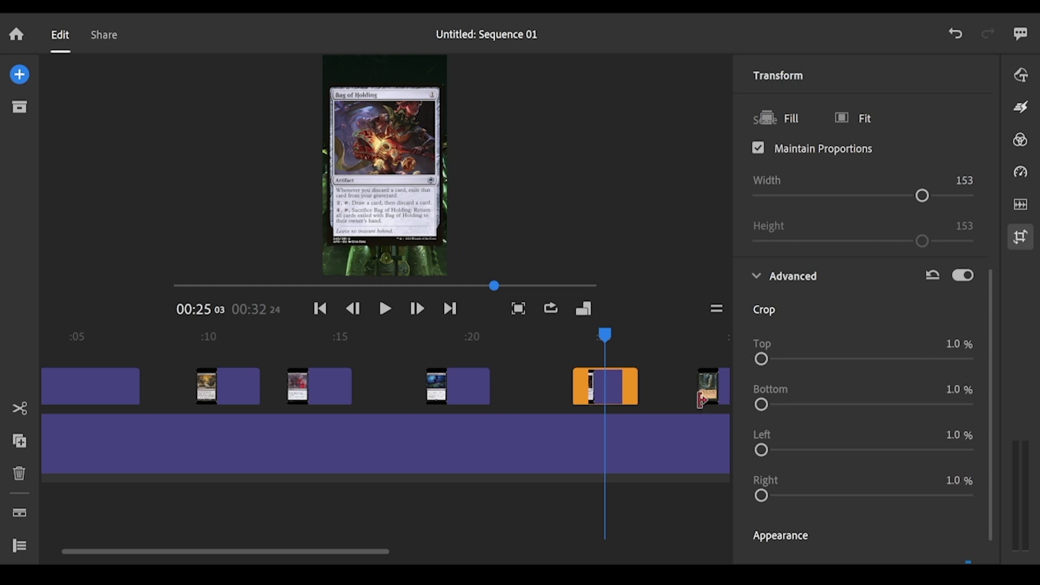
Crop the Tortured Existence card clip by 1% on all four edges
{"action": "left_click", "coordinate": [701, 400]}
{"action": "left_click", "coordinate": [962, 343]}
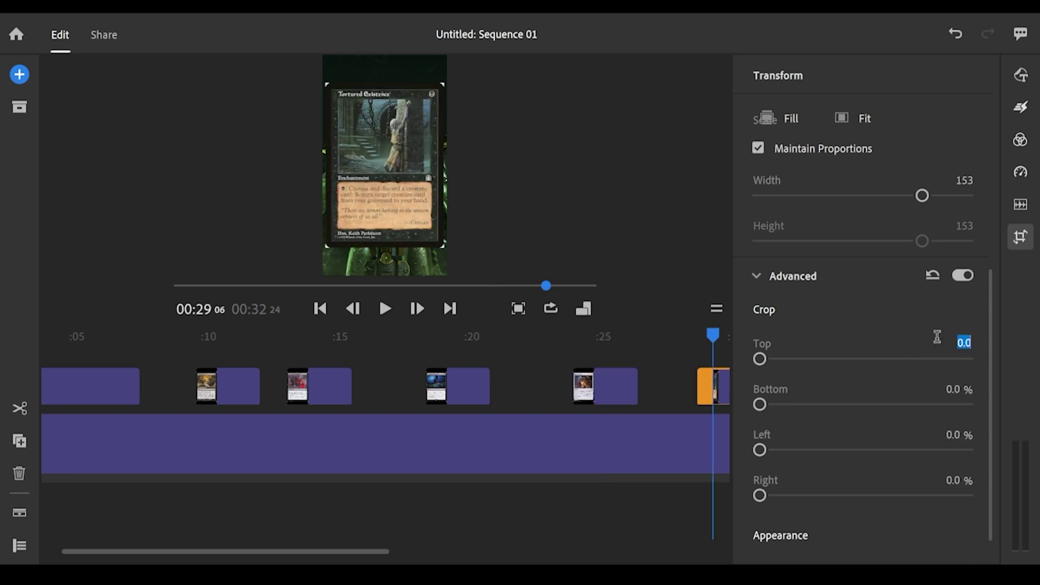
{"action": "type", "text": "1"}
{"action": "key", "text": "Tab"}
{"action": "type", "text": "1"}
{"action": "key", "text": "Tab"}
{"action": "type", "text": "1"}
{"action": "key", "text": "Tab"}
{"action": "type", "text": "1"}
{"action": "key", "text": "Tab"}
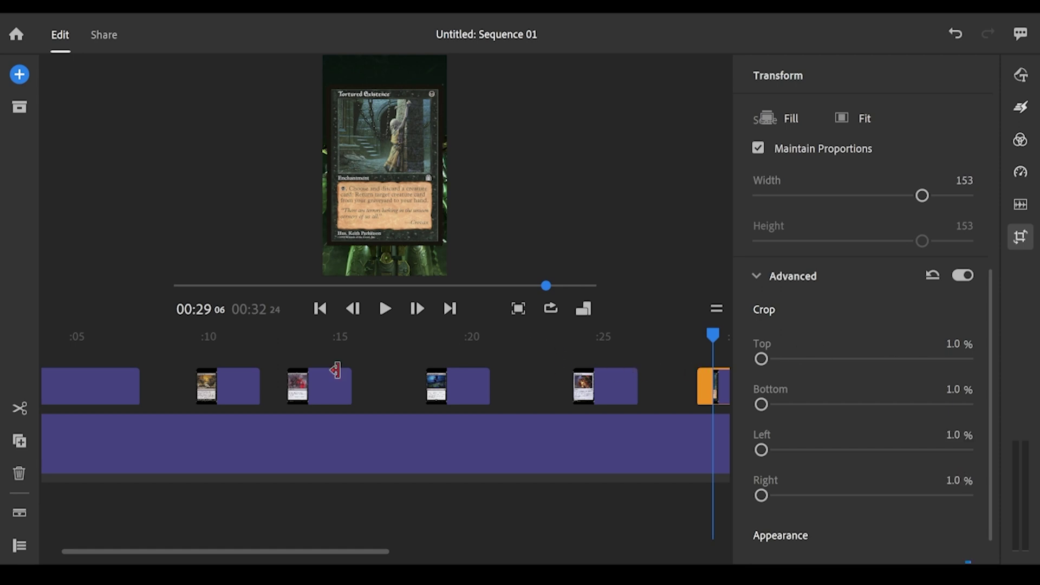
Show the track controls and record a brief voiceover on the first audio track at about 00:29
{"action": "scroll", "coordinate": [213, 411], "scroll_direction": "left", "scroll_amount": 3}
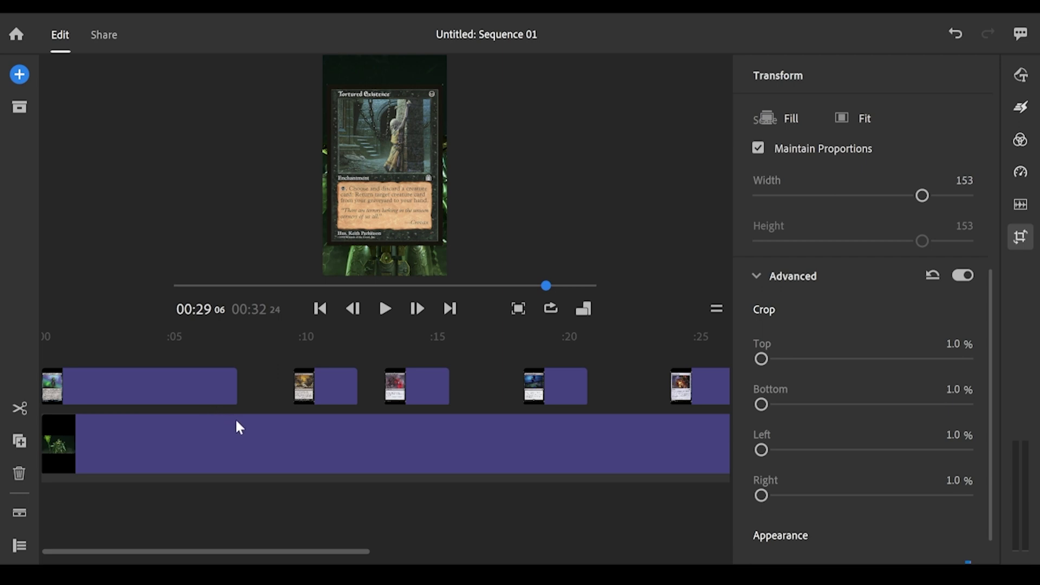
{"action": "left_click", "coordinate": [19, 546]}
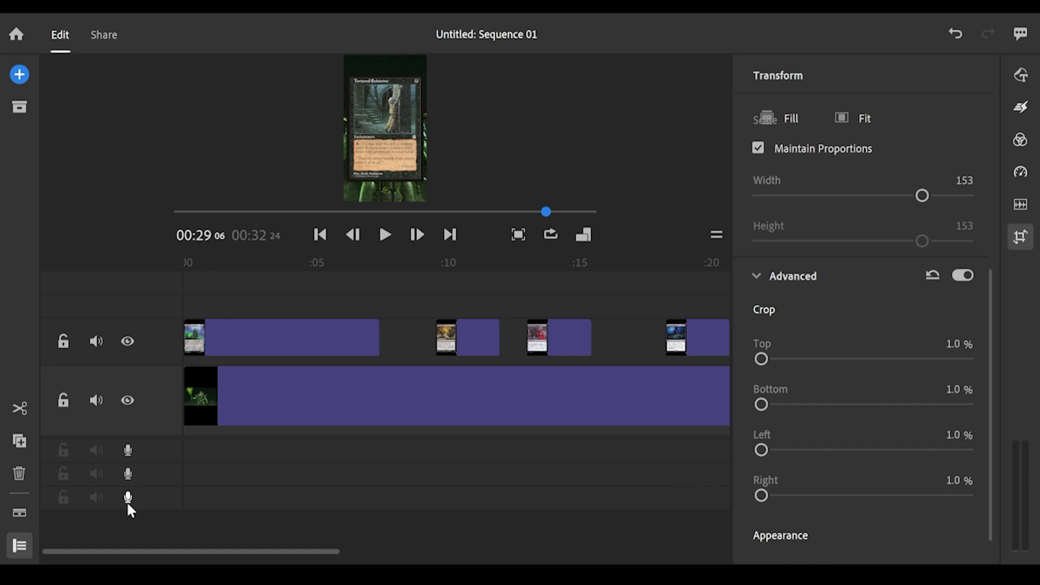
{"action": "left_click", "coordinate": [129, 451]}
{"action": "left_click", "coordinate": [129, 454]}
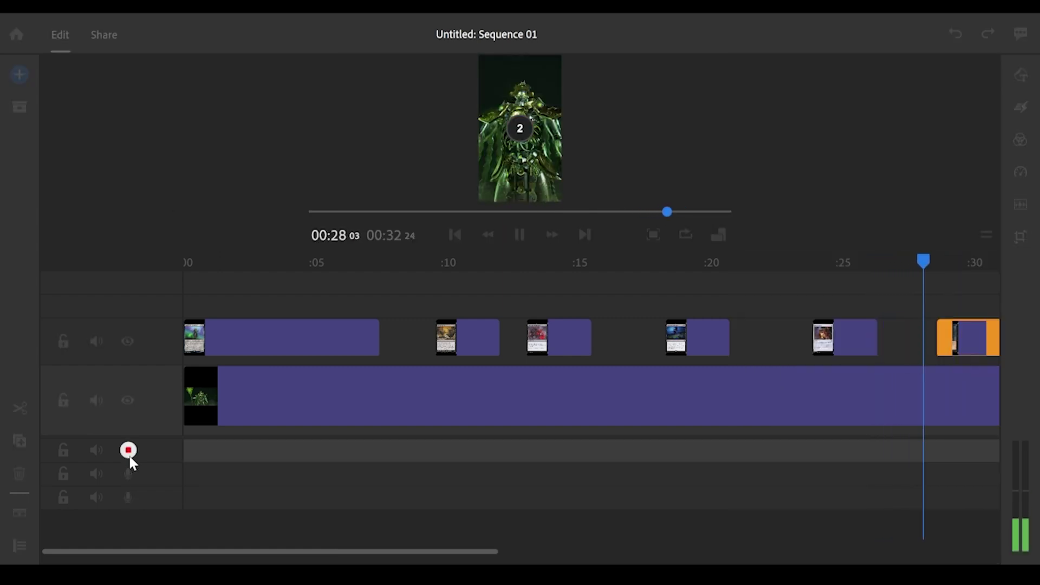
{"action": "left_click", "coordinate": [129, 455]}
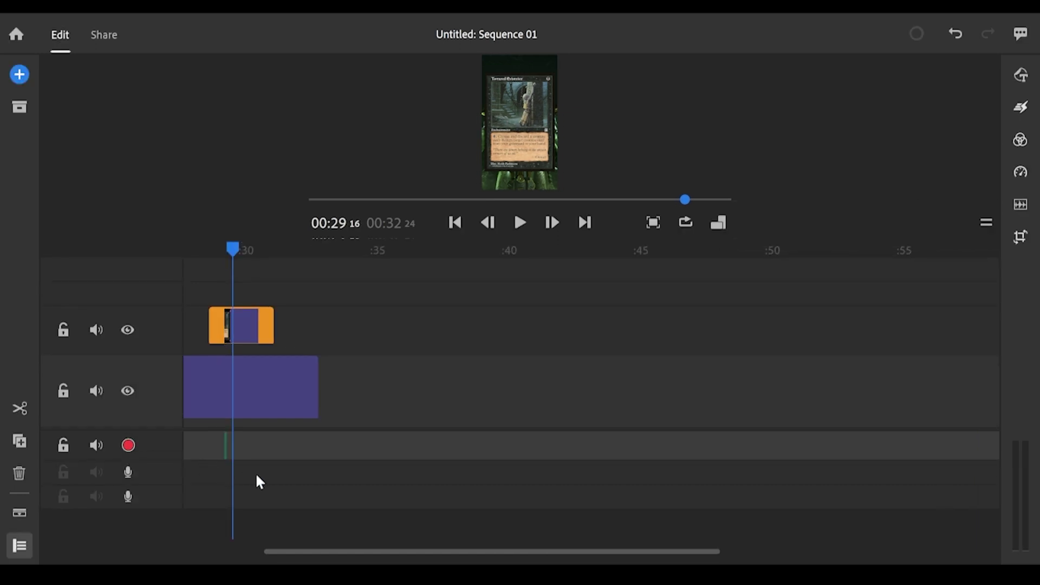
Delete the brief test voiceover near 00:29 and return the playhead to the sequence start
{"action": "left_click", "coordinate": [227, 457]}
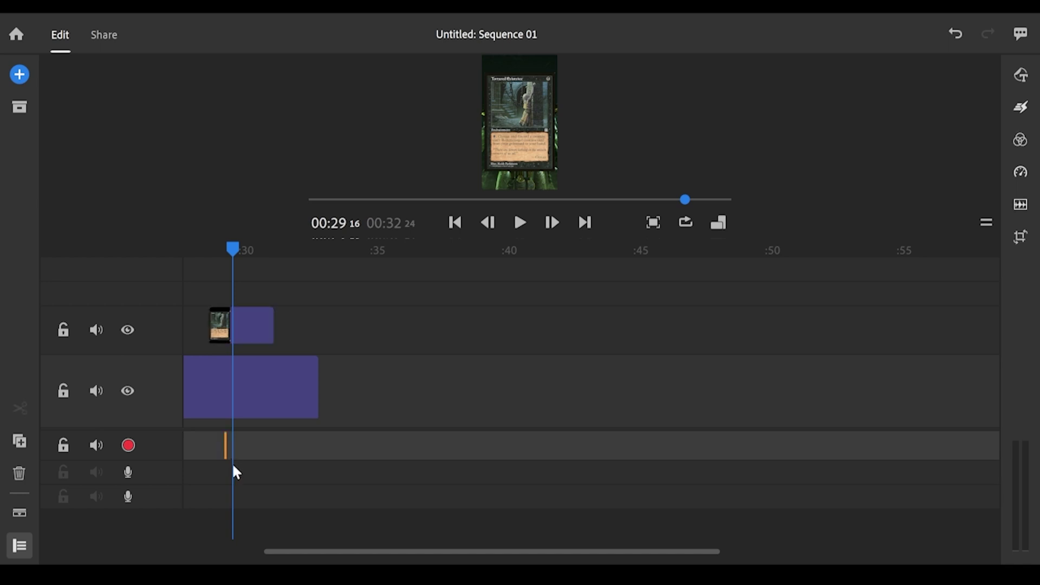
{"action": "key", "text": "Delete"}
{"action": "scroll", "coordinate": [242, 506], "scroll_direction": "left", "scroll_amount": 10}
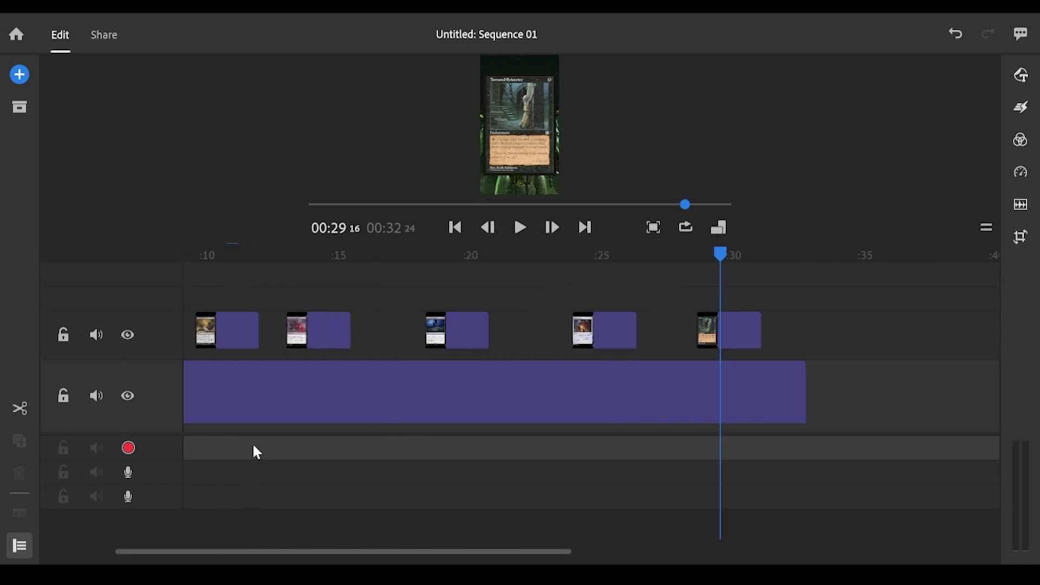
{"action": "scroll", "coordinate": [252, 441], "scroll_direction": "left", "scroll_amount": 2}
{"action": "left_click", "coordinate": [217, 445]}
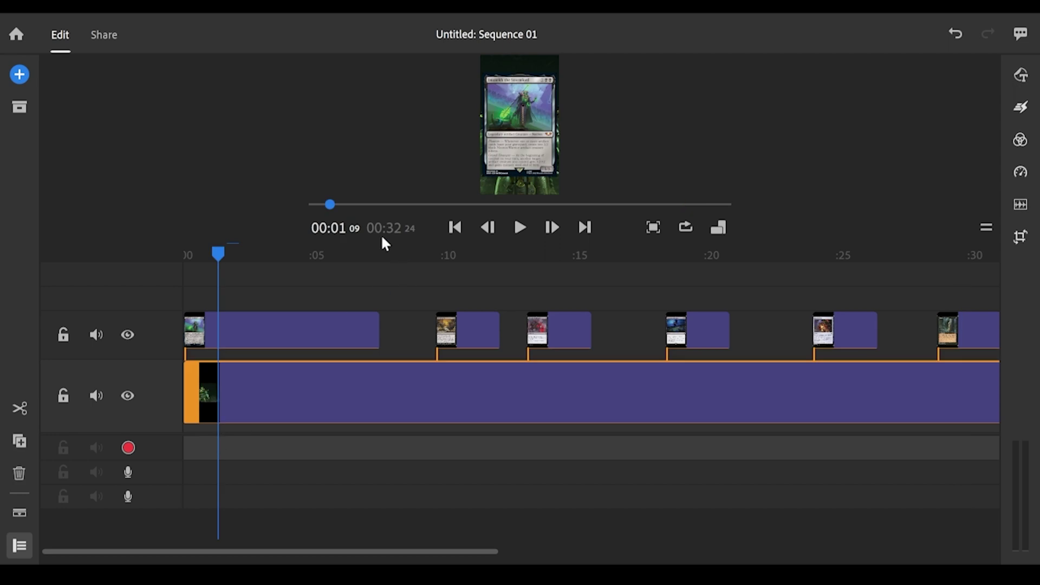
{"action": "left_click_drag", "start_coordinate": [330, 206], "coordinate": [257, 270]}
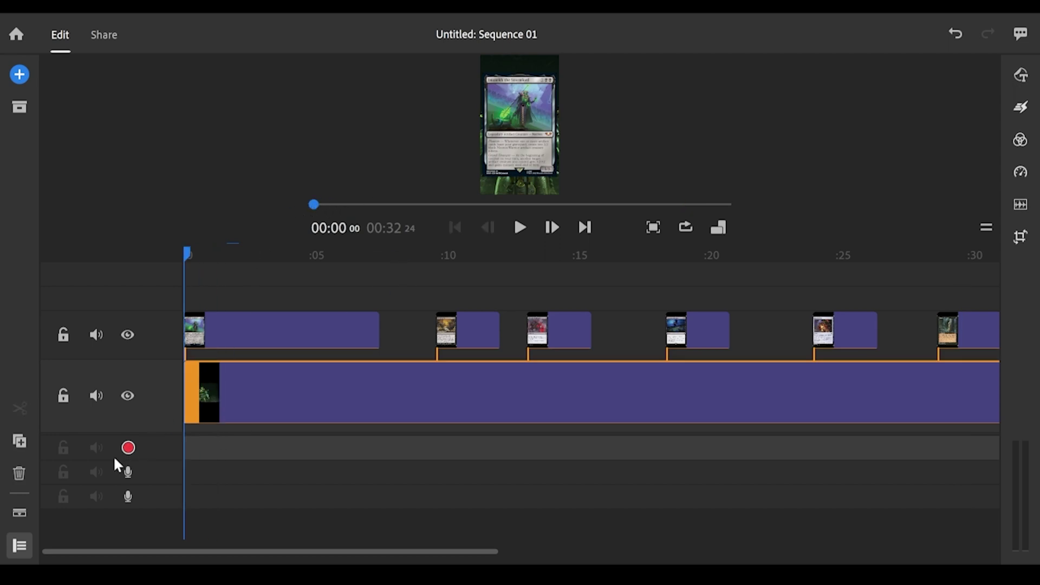
Record a voiceover on the first audio track from 00:00 and trim both ends so it runs until about 00:04
{"action": "left_click", "coordinate": [128, 449]}
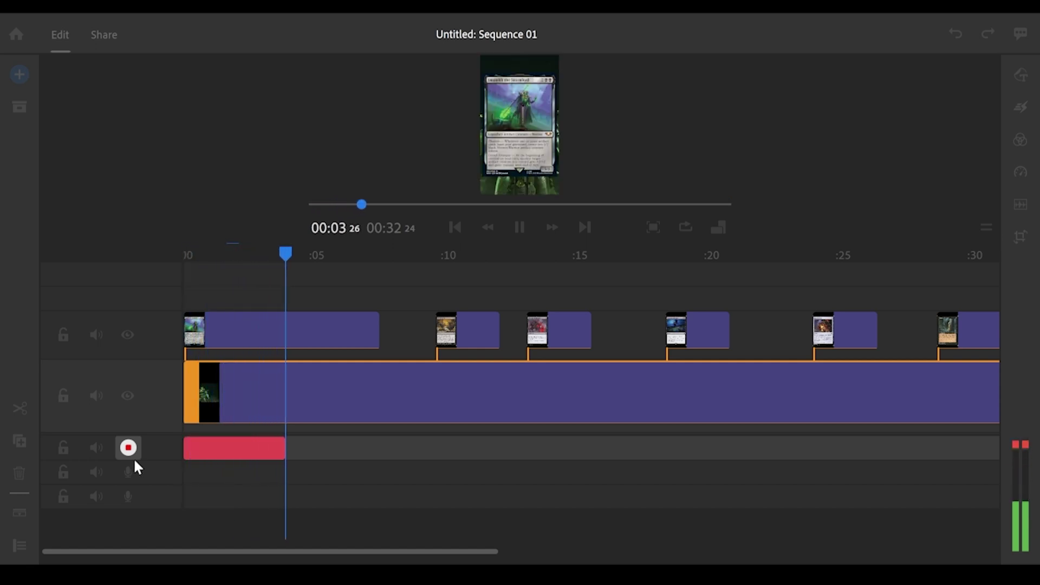
{"action": "left_click", "coordinate": [129, 449]}
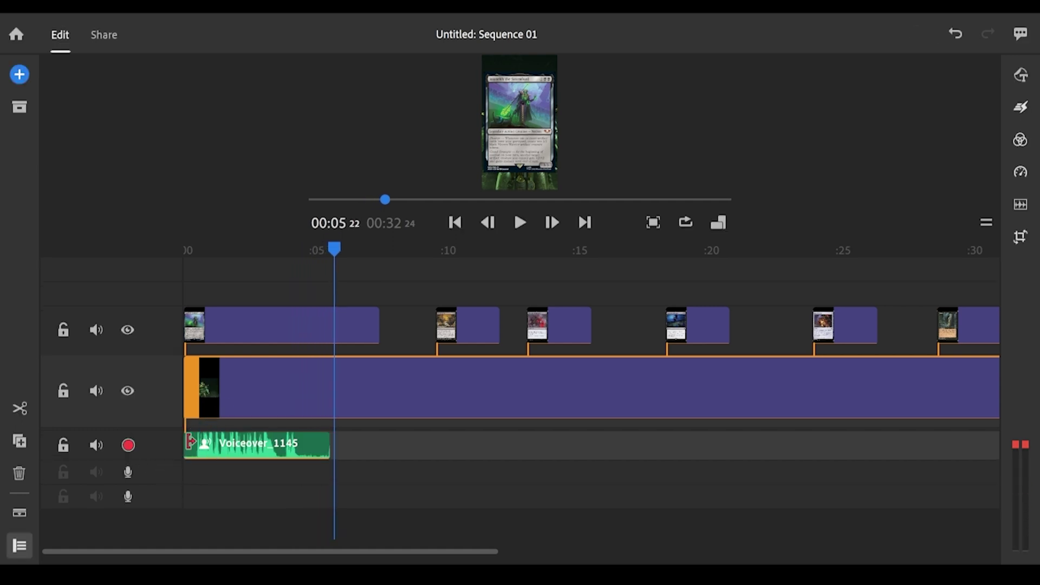
{"action": "left_click", "coordinate": [191, 450]}
{"action": "left_click_drag", "start_coordinate": [186, 458], "coordinate": [196, 460]}
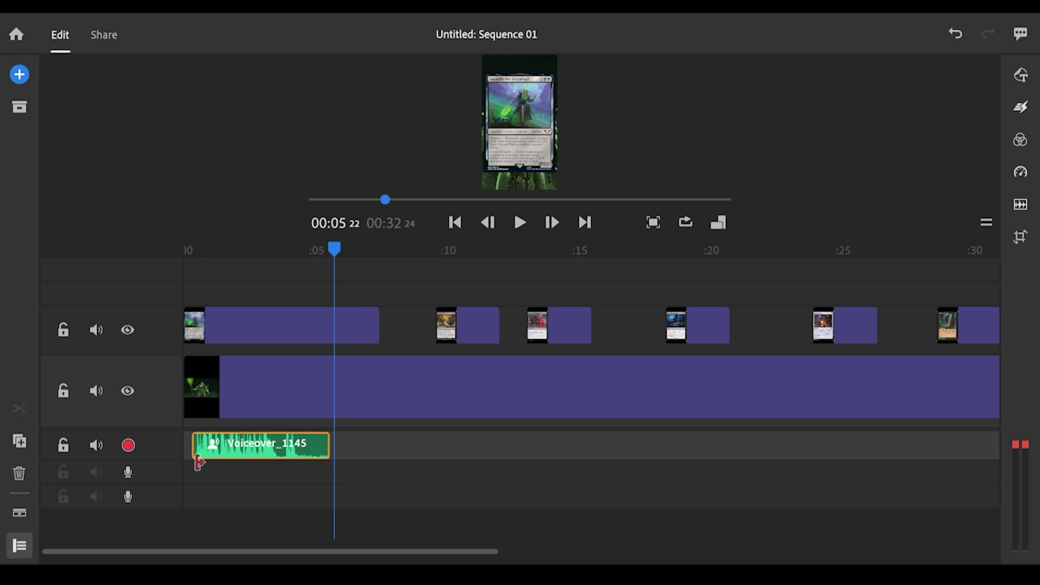
{"action": "left_click", "coordinate": [197, 459]}
{"action": "left_click_drag", "start_coordinate": [317, 450], "coordinate": [261, 454]}
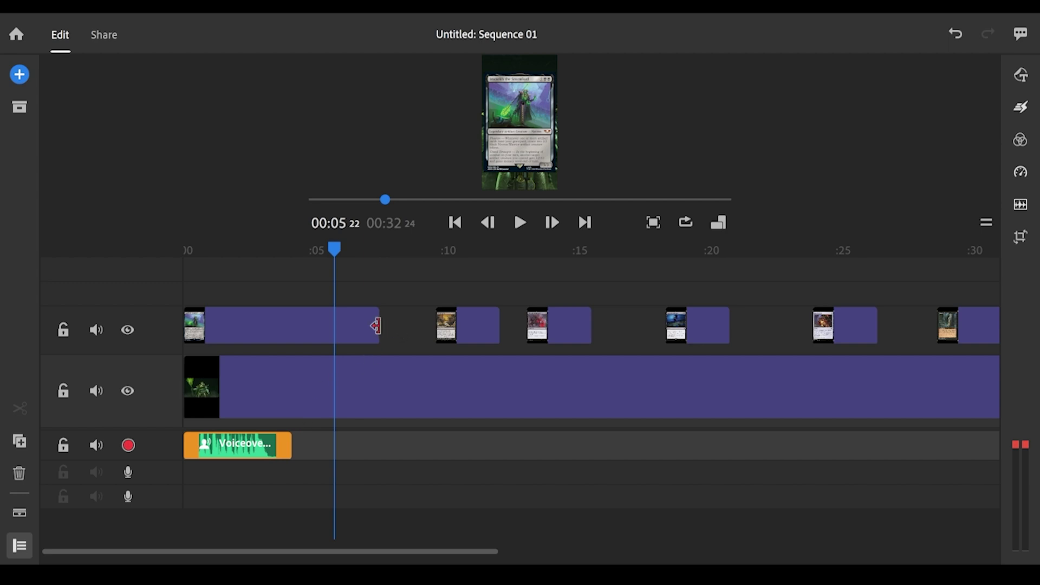
Shorten the first card clip so that it ends together with the first voiceover at about 00:04
{"action": "left_click_drag", "start_coordinate": [379, 327], "coordinate": [288, 331]}
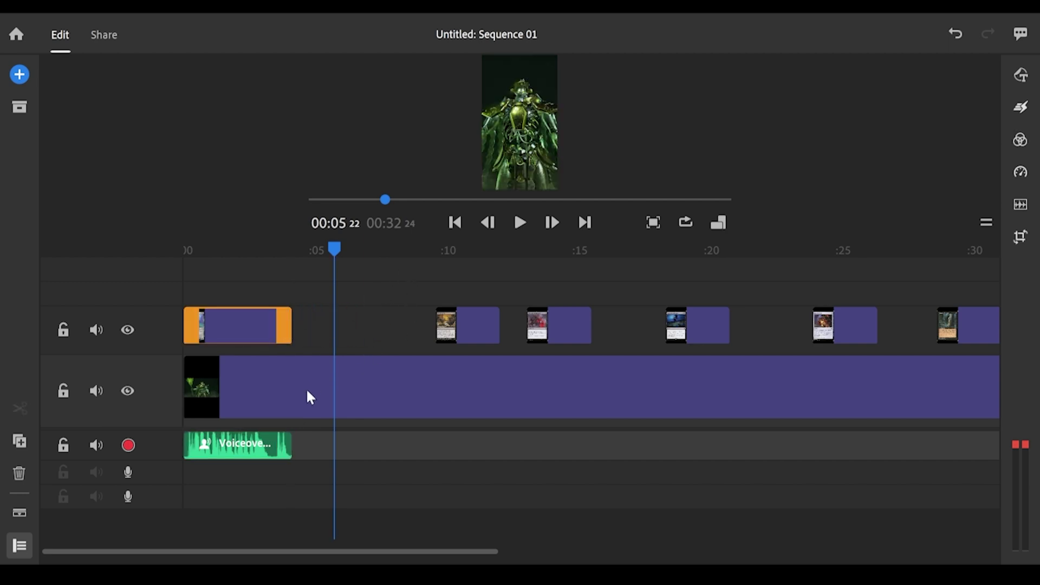
{"action": "left_click_drag", "start_coordinate": [290, 444], "coordinate": [291, 445]}
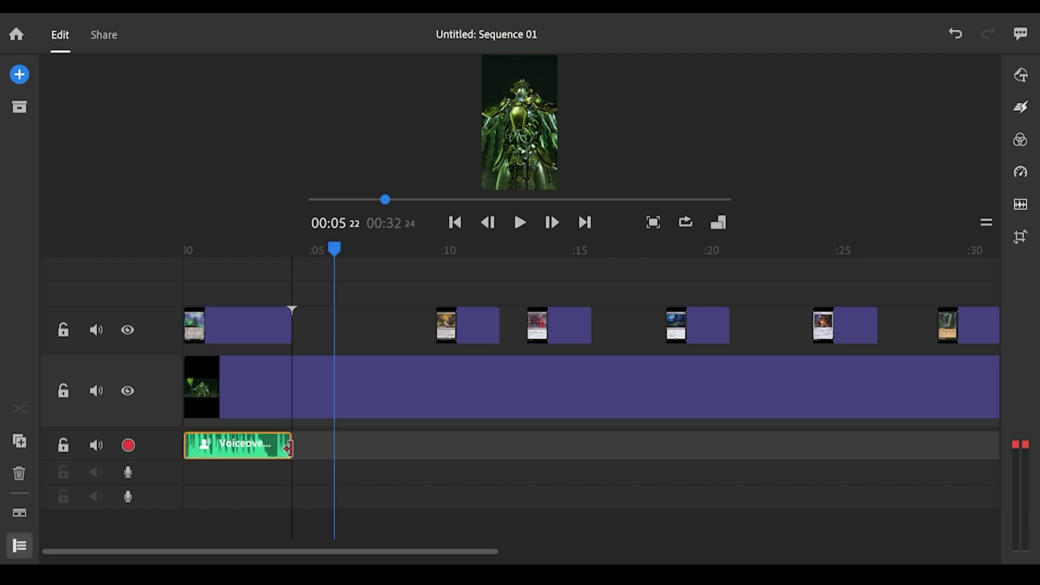
{"action": "left_click", "coordinate": [271, 420]}
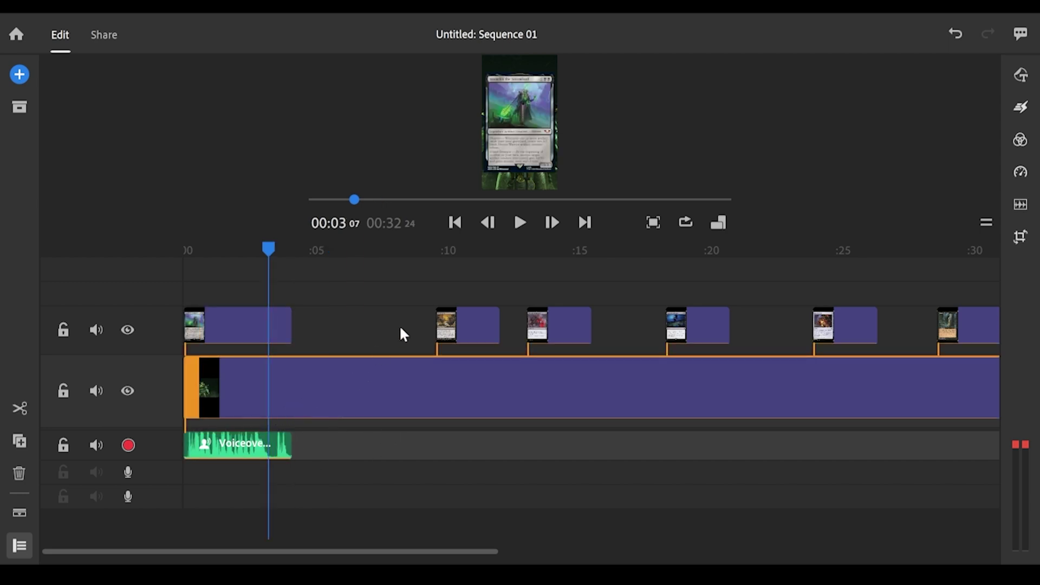
Place the remaining five card clips end to end after the first one, lengthening each to roughly 4 to 5 seconds
{"action": "left_click_drag", "start_coordinate": [466, 331], "coordinate": [388, 331]}
{"action": "left_click_drag", "start_coordinate": [569, 331], "coordinate": [509, 332]}
{"action": "left_click_drag", "start_coordinate": [513, 333], "coordinate": [487, 336]}
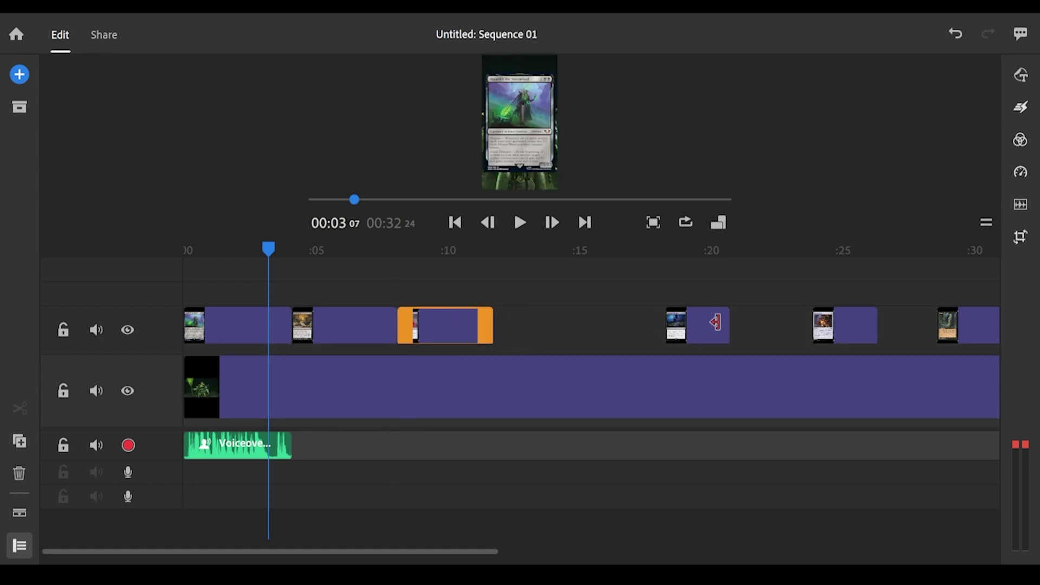
{"action": "left_click_drag", "start_coordinate": [705, 328], "coordinate": [594, 331]}
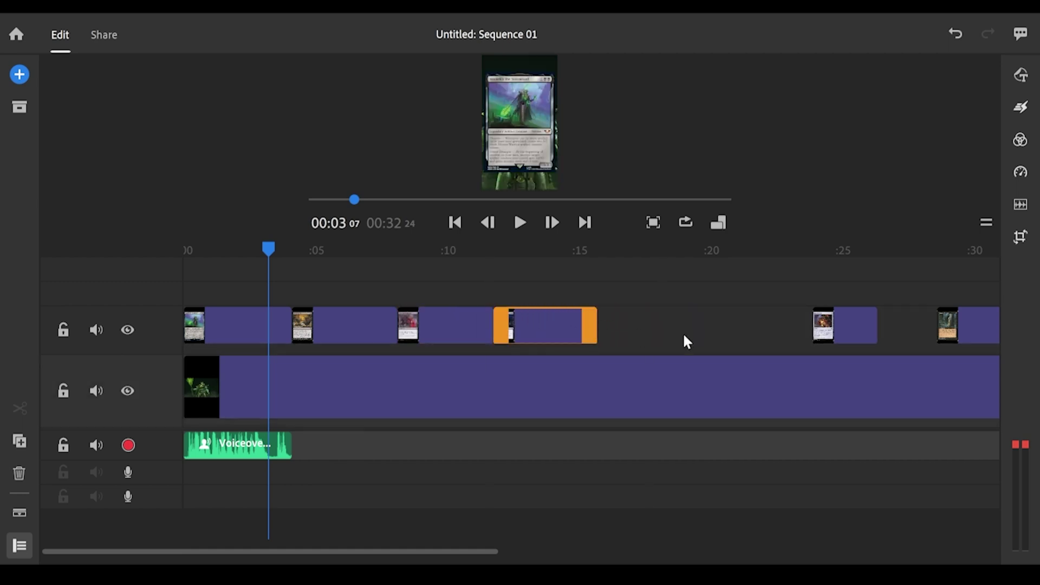
{"action": "left_click_drag", "start_coordinate": [850, 333], "coordinate": [712, 325]}
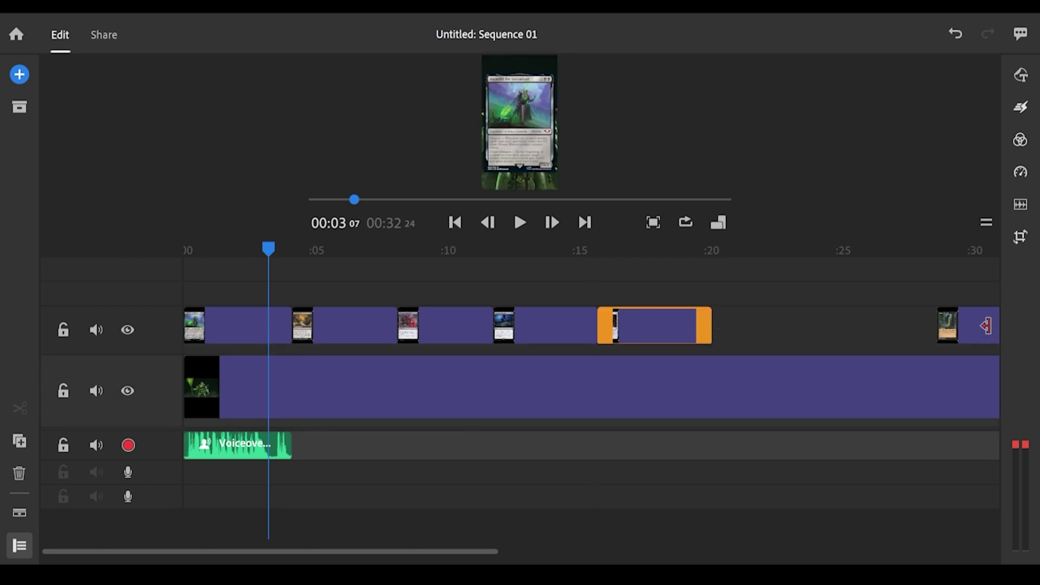
{"action": "left_click_drag", "start_coordinate": [970, 332], "coordinate": [838, 327]}
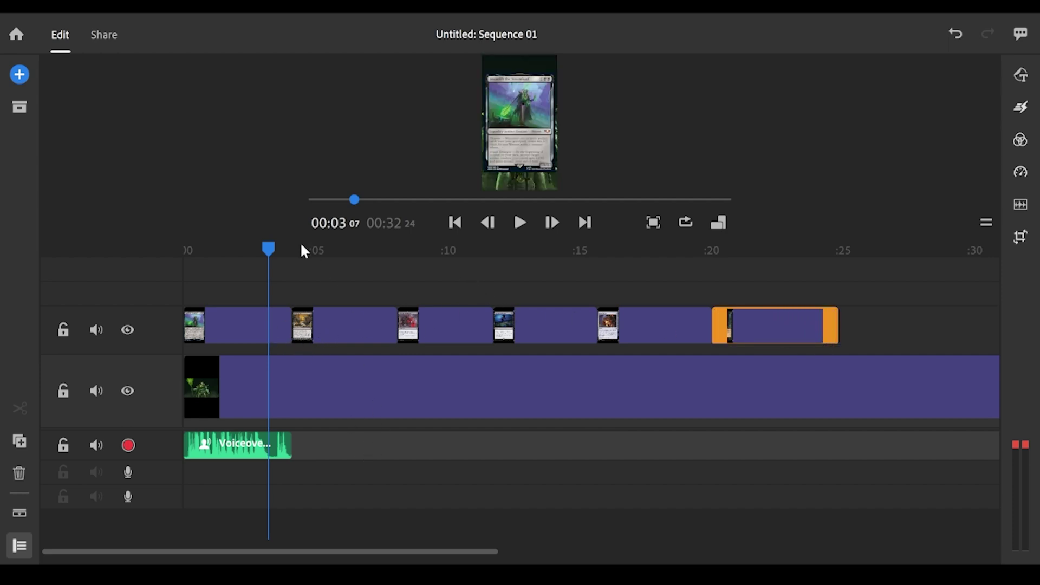
{"action": "left_click_drag", "start_coordinate": [269, 247], "coordinate": [291, 250]}
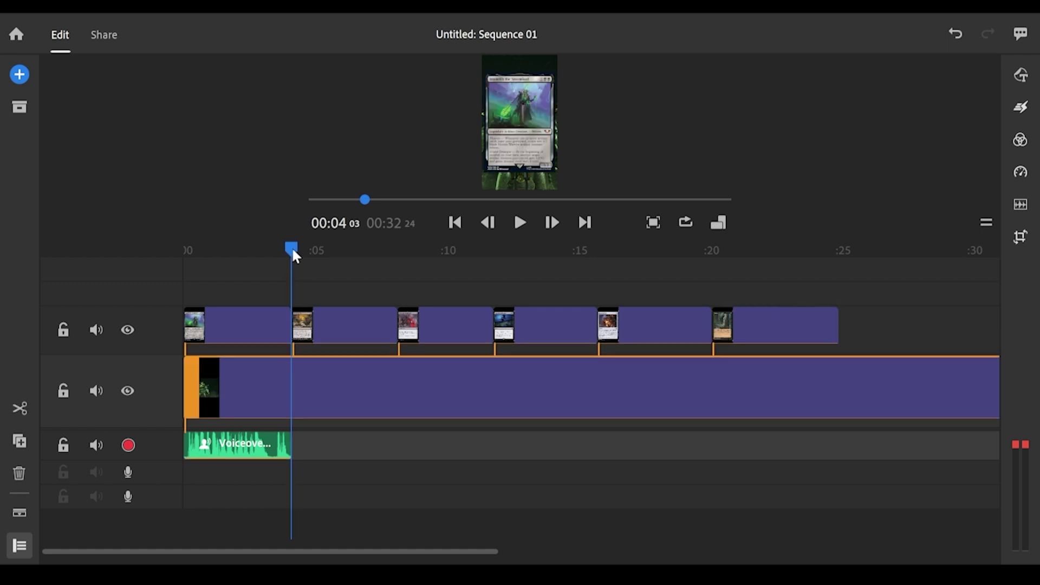
{"action": "left_click", "coordinate": [128, 446]}
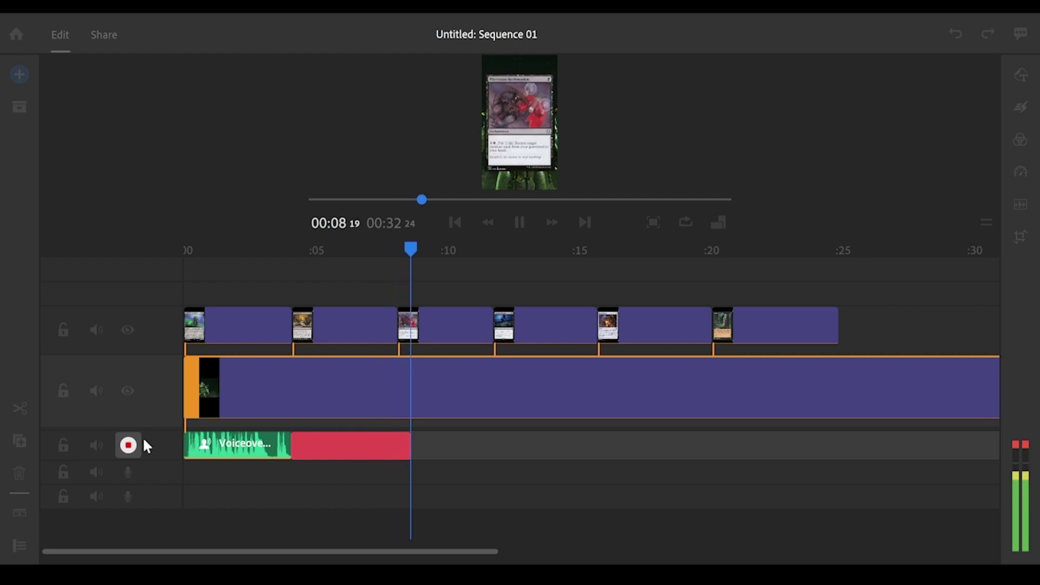
{"action": "left_click", "coordinate": [127, 444]}
{"action": "left_click", "coordinate": [359, 449]}
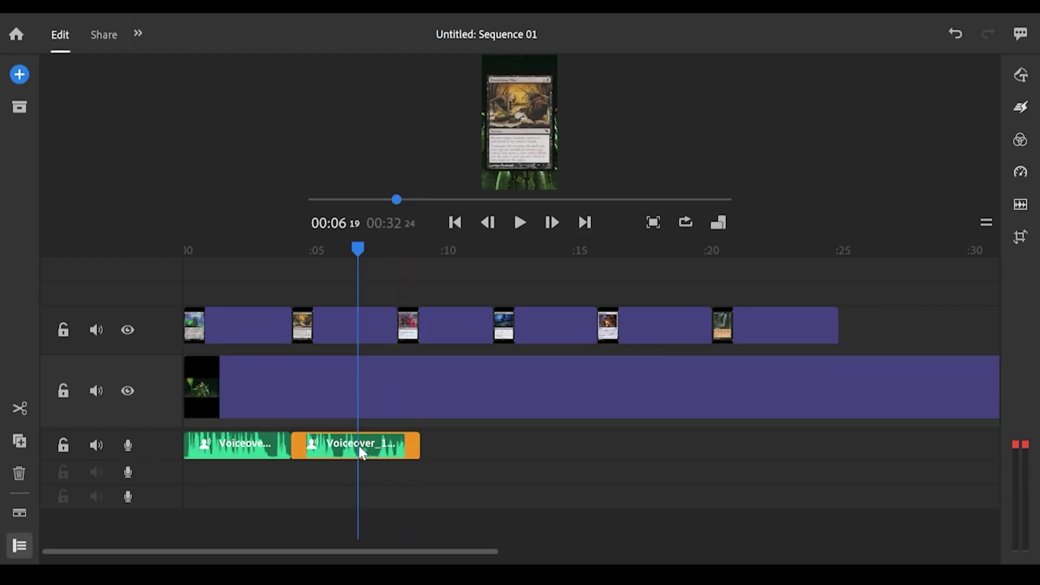
{"action": "key", "text": "Delete"}
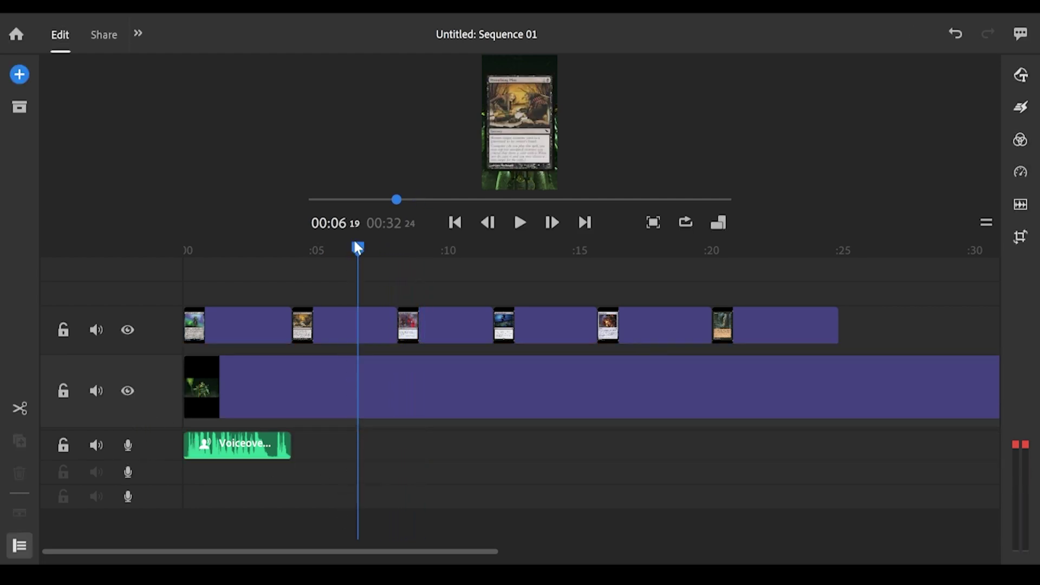
{"action": "left_click_drag", "start_coordinate": [358, 249], "coordinate": [291, 274]}
{"action": "left_click", "coordinate": [211, 370]}
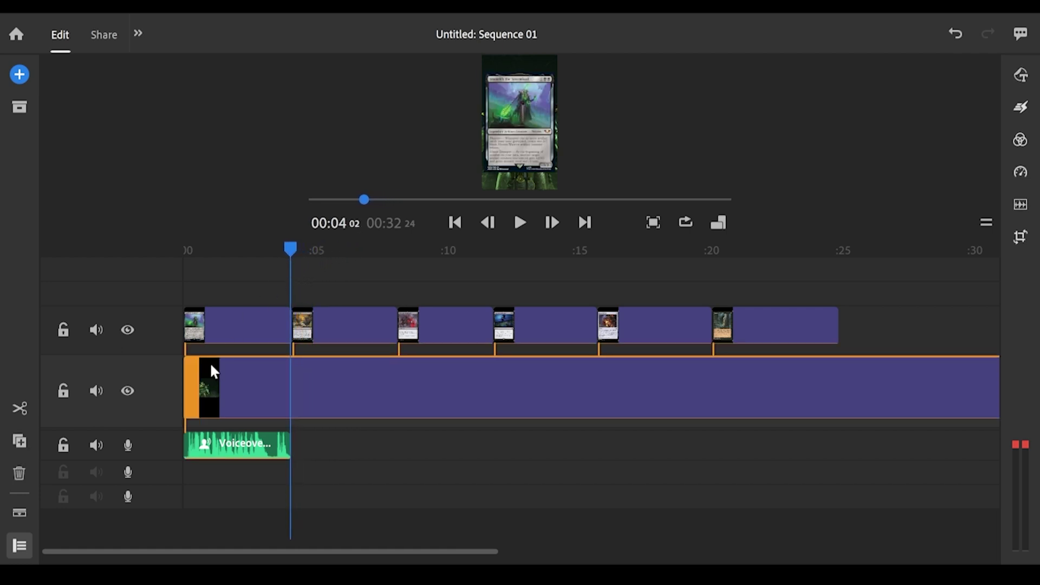
{"action": "left_click", "coordinate": [129, 443]}
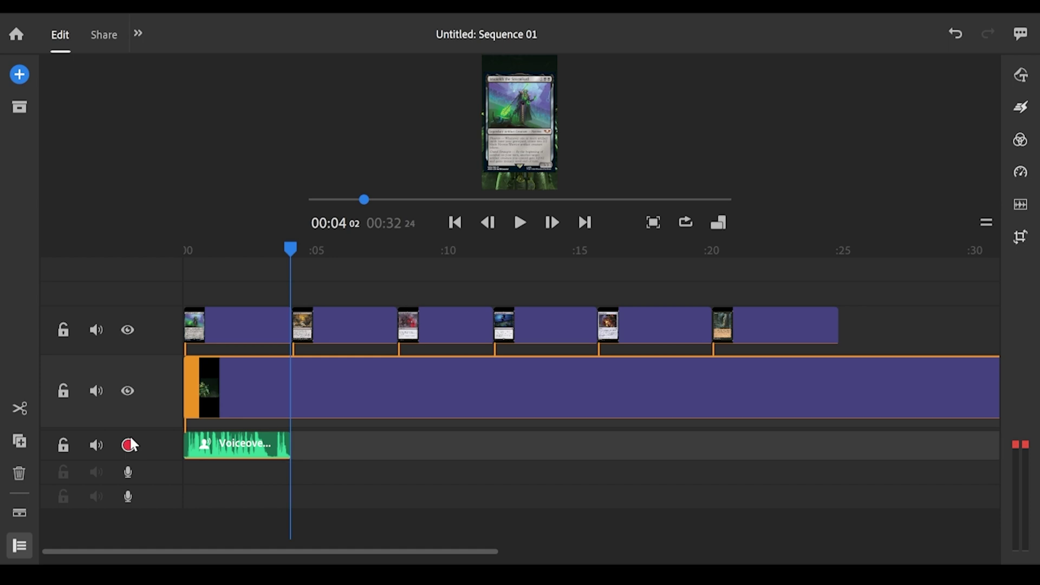
{"action": "left_click", "coordinate": [127, 445]}
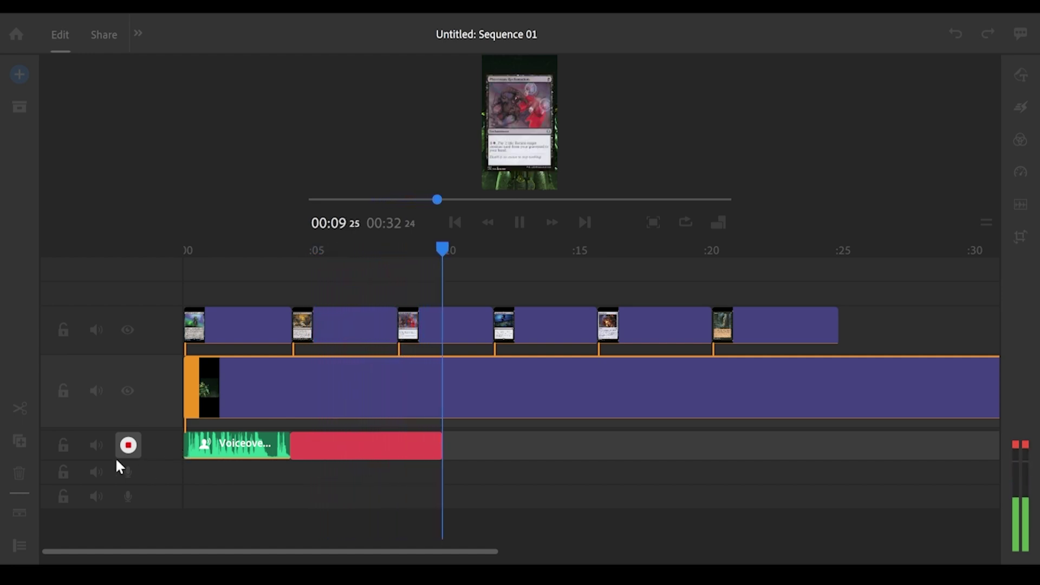
{"action": "left_click", "coordinate": [128, 445]}
{"action": "left_click", "coordinate": [315, 446]}
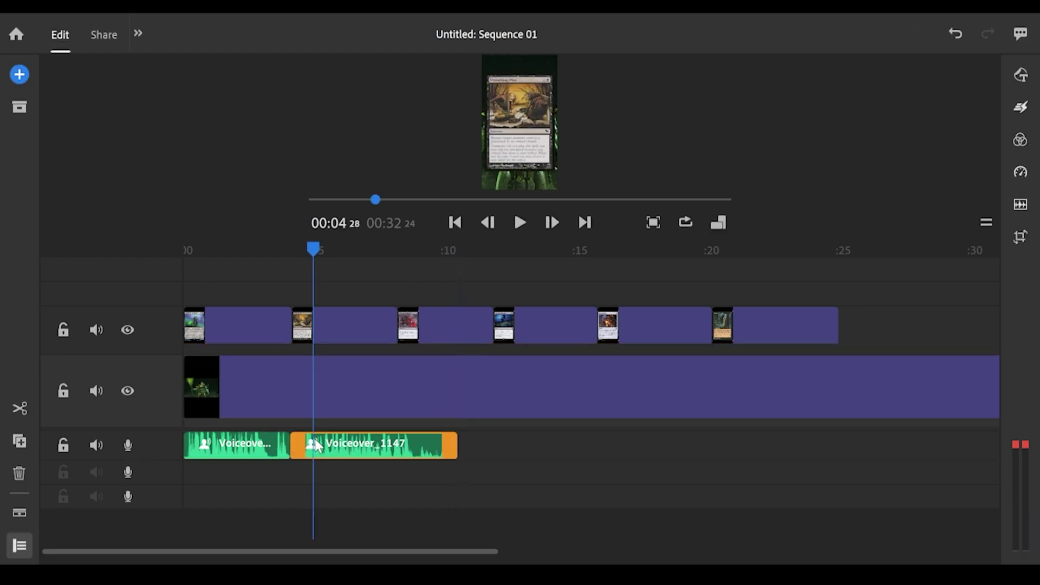
{"action": "key", "text": "Delete"}
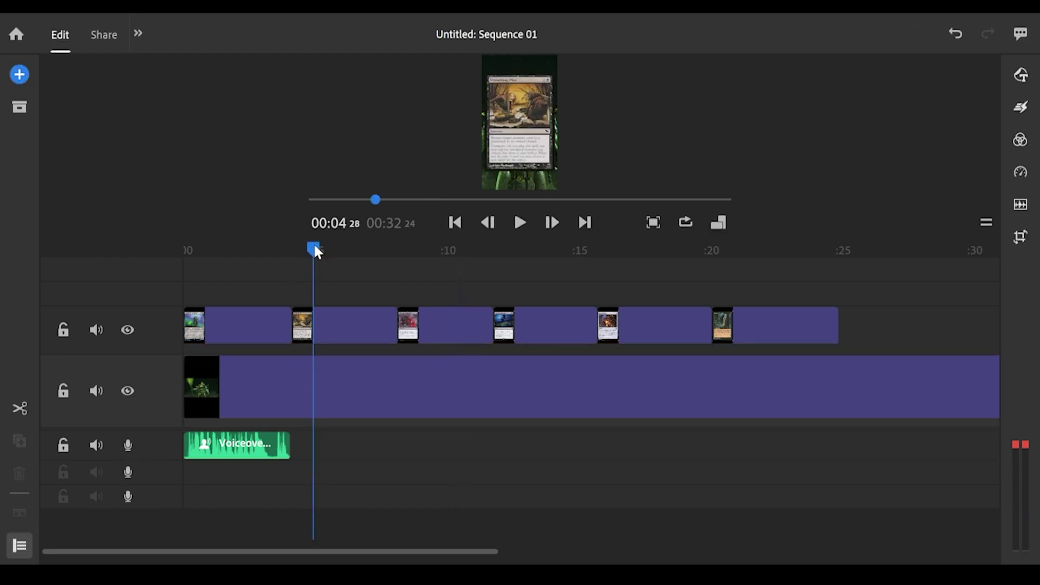
Record the second voiceover on the first audio track from 00:04 until about 00:09
{"action": "left_click_drag", "start_coordinate": [313, 247], "coordinate": [292, 246]}
{"action": "left_click", "coordinate": [195, 388]}
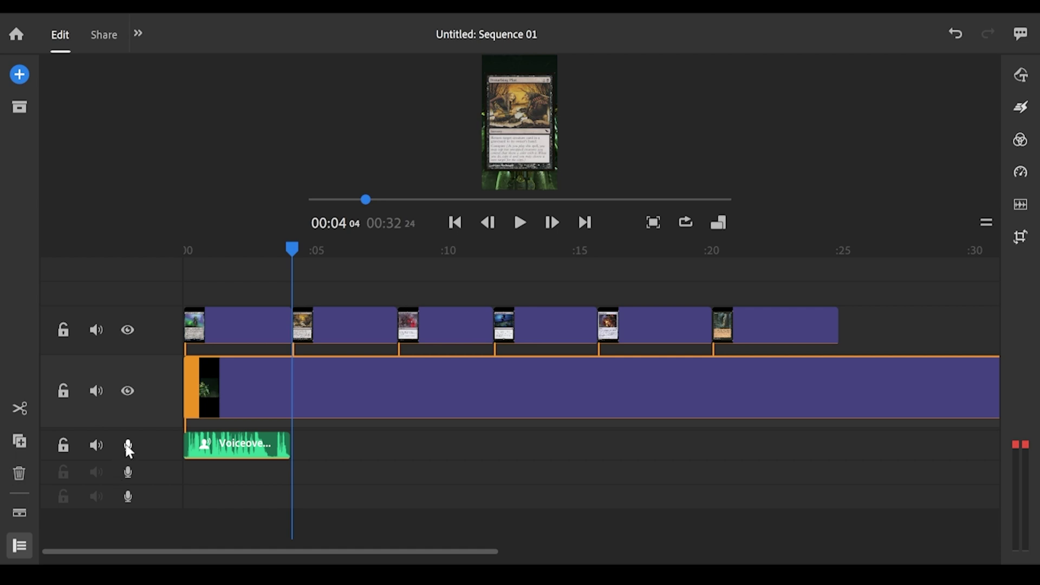
{"action": "left_click", "coordinate": [128, 445]}
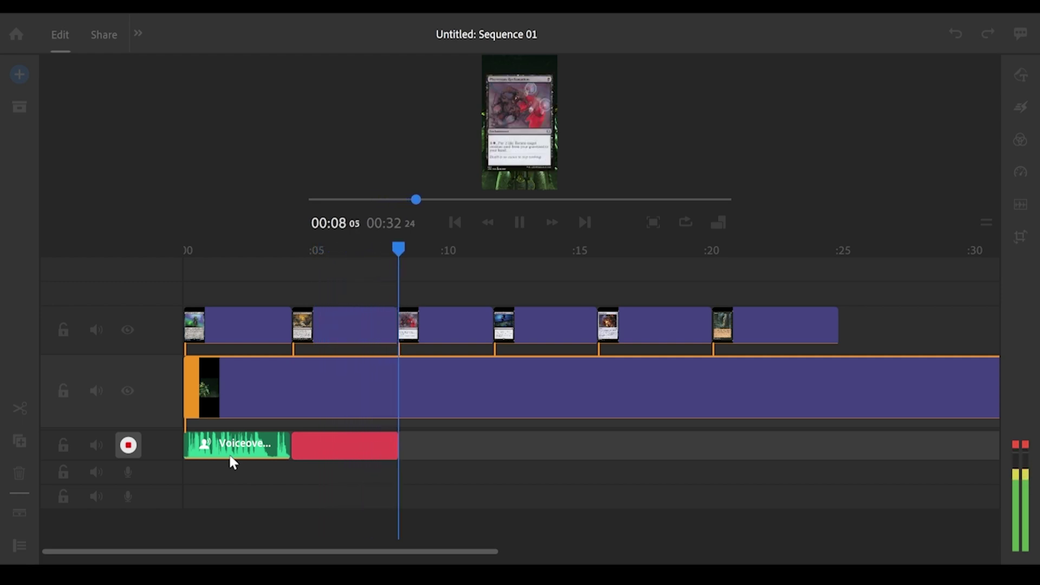
{"action": "left_click", "coordinate": [128, 445]}
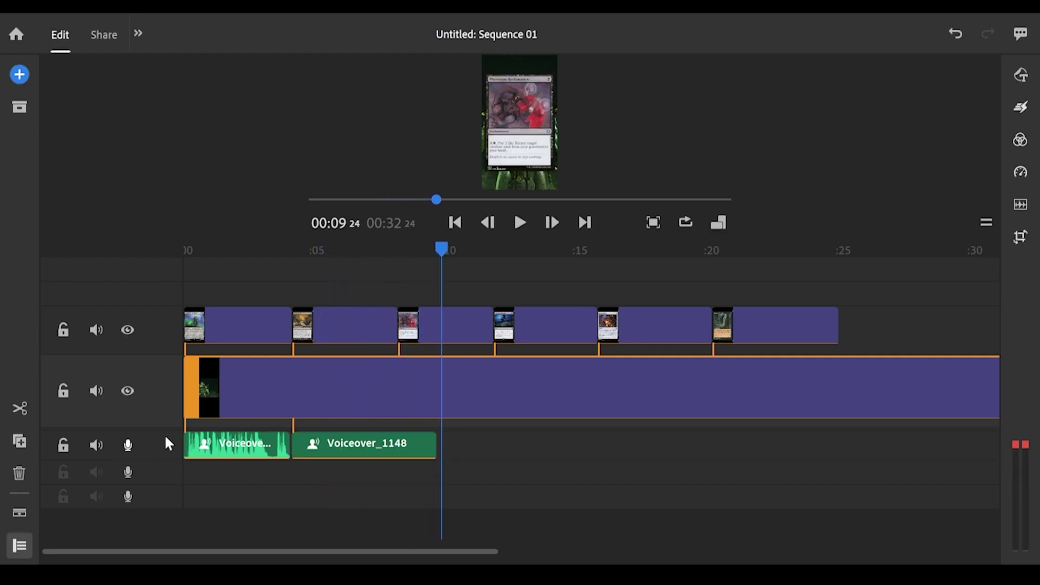
{"action": "left_click", "coordinate": [298, 456]}
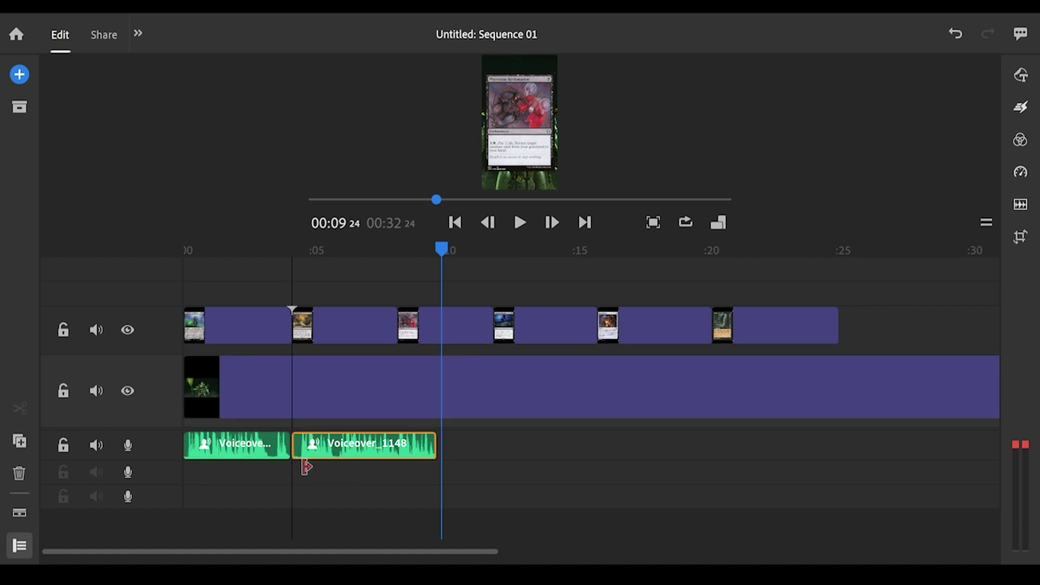
Shift the last four card clips later, extend the second card clip to the second voiceover's end, and butt the third card clip against it
{"action": "left_click_drag", "start_coordinate": [417, 265], "coordinate": [847, 319]}
{"action": "left_click_drag", "start_coordinate": [517, 347], "coordinate": [612, 333]}
{"action": "left_click_drag", "start_coordinate": [396, 332], "coordinate": [428, 333]}
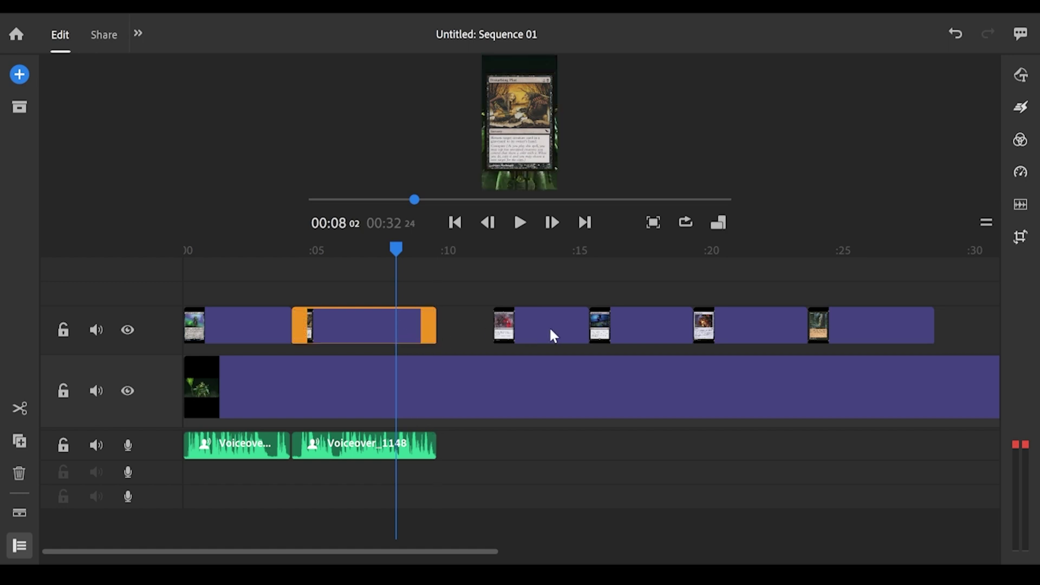
{"action": "left_click_drag", "start_coordinate": [550, 334], "coordinate": [497, 333]}
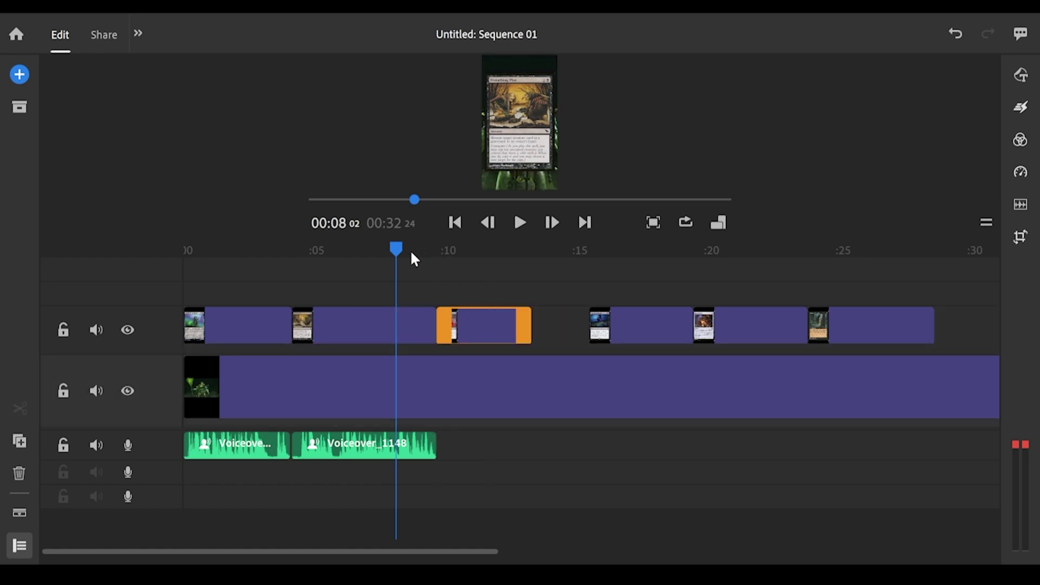
Record the third voiceover on the first audio track from the second voiceover's end at about 00:09 until about 00:16
{"action": "left_click_drag", "start_coordinate": [394, 250], "coordinate": [434, 268]}
{"action": "left_click", "coordinate": [228, 379]}
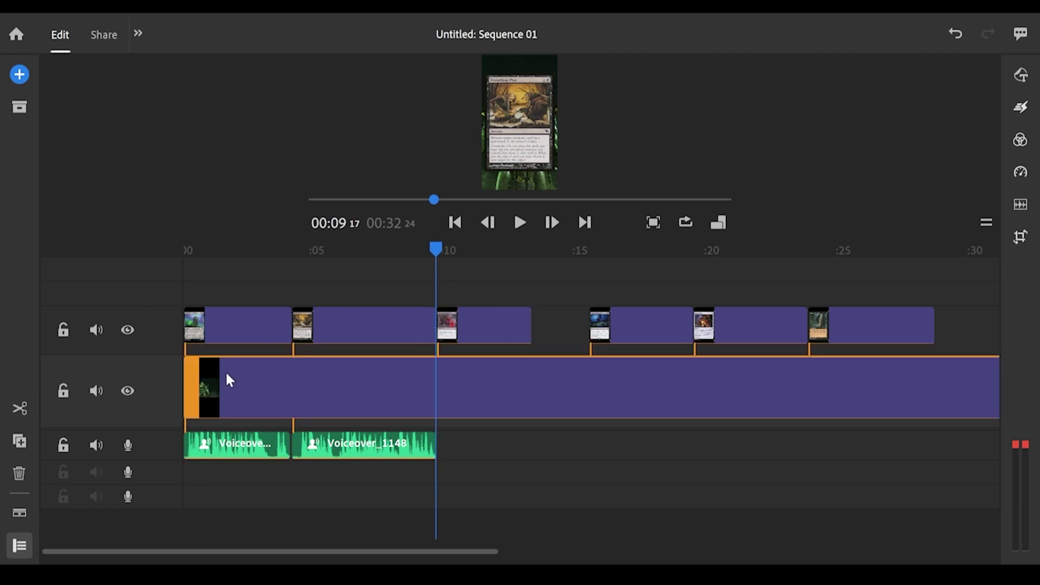
{"action": "left_click", "coordinate": [129, 443]}
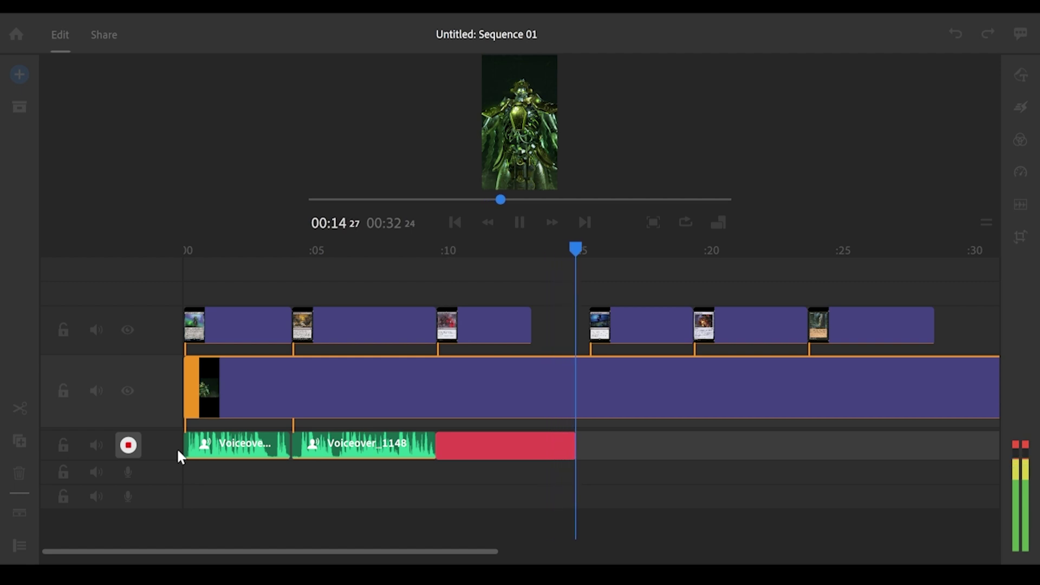
{"action": "left_click", "coordinate": [128, 445]}
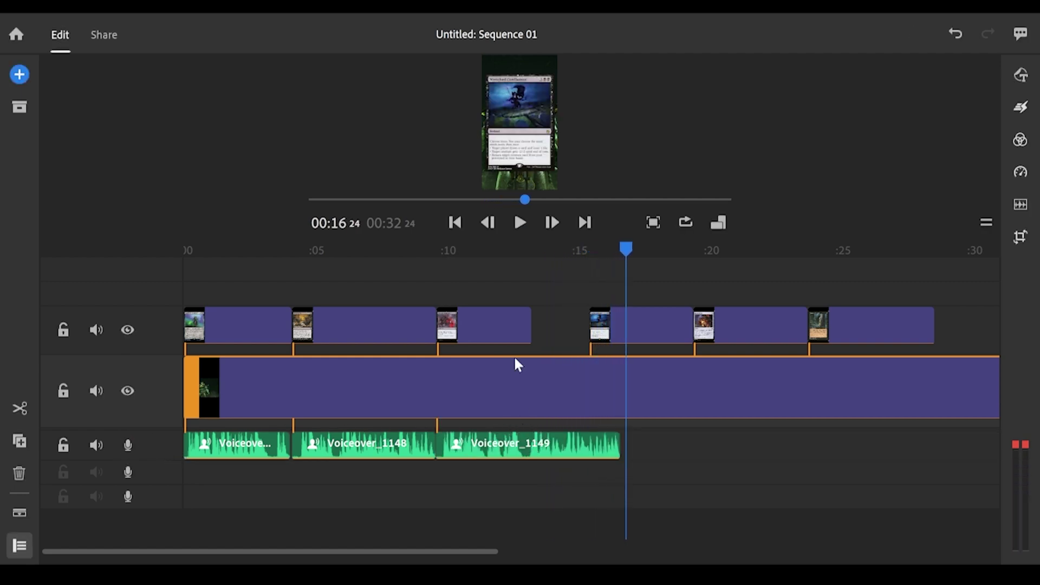
Shift the last three card clips later, extend the third card clip to the third voiceover's end, and butt a lengthened fourth clip against it
{"action": "left_click_drag", "start_coordinate": [580, 285], "coordinate": [847, 332]}
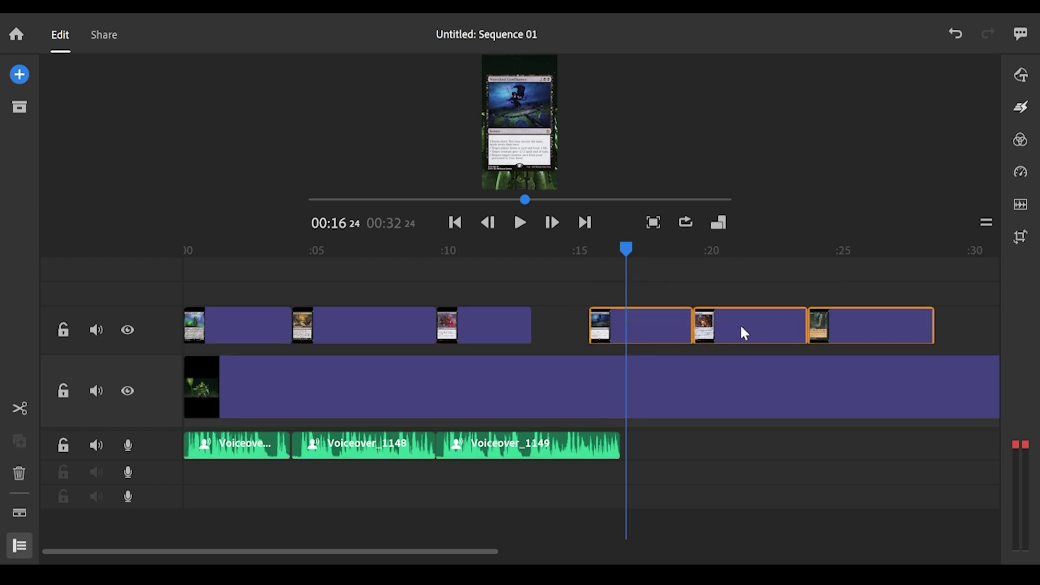
{"action": "left_click_drag", "start_coordinate": [739, 324], "coordinate": [848, 336]}
{"action": "left_click", "coordinate": [529, 325]}
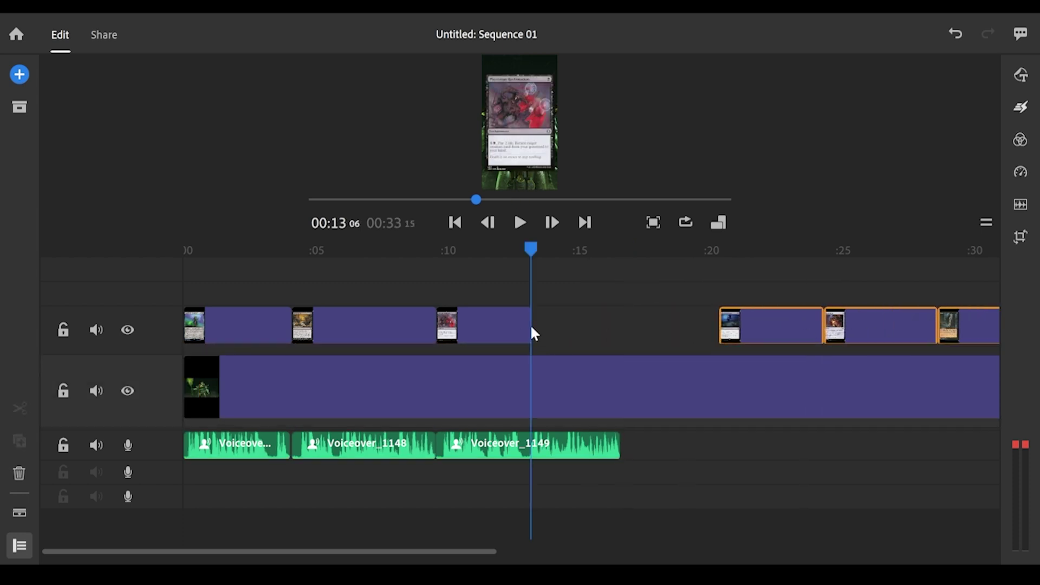
{"action": "left_click_drag", "start_coordinate": [526, 325], "coordinate": [624, 332]}
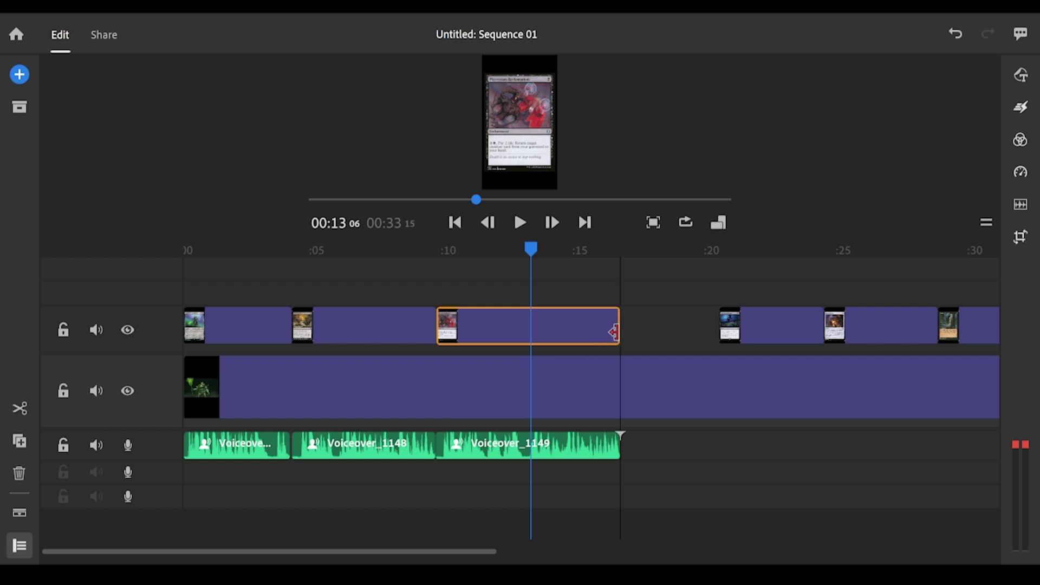
{"action": "left_click_drag", "start_coordinate": [765, 324], "coordinate": [758, 347]}
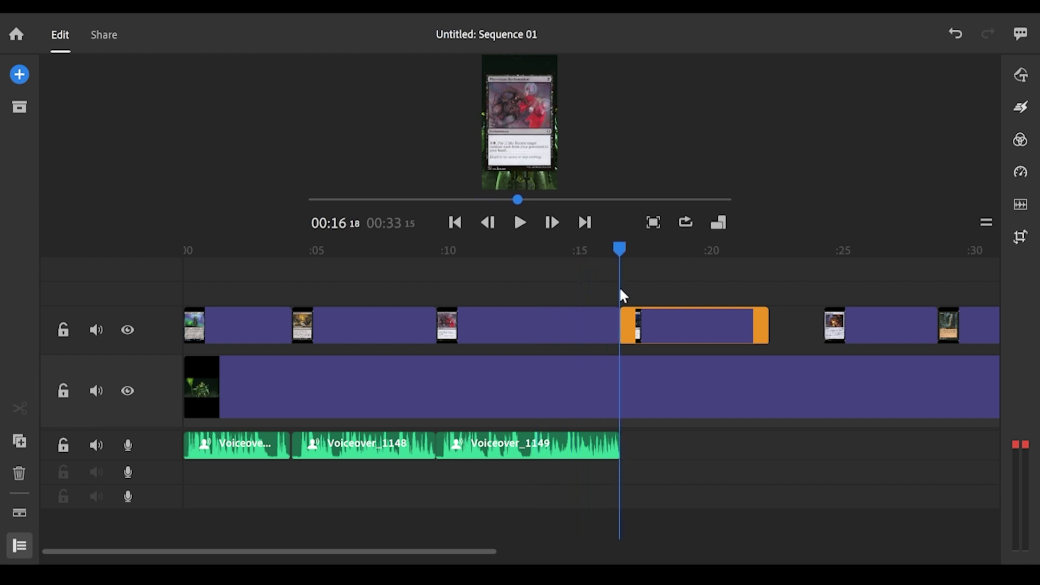
Record the fourth voiceover on the first audio track from the third voiceover's end at about 00:16 until about 00:22
{"action": "left_click", "coordinate": [618, 291]}
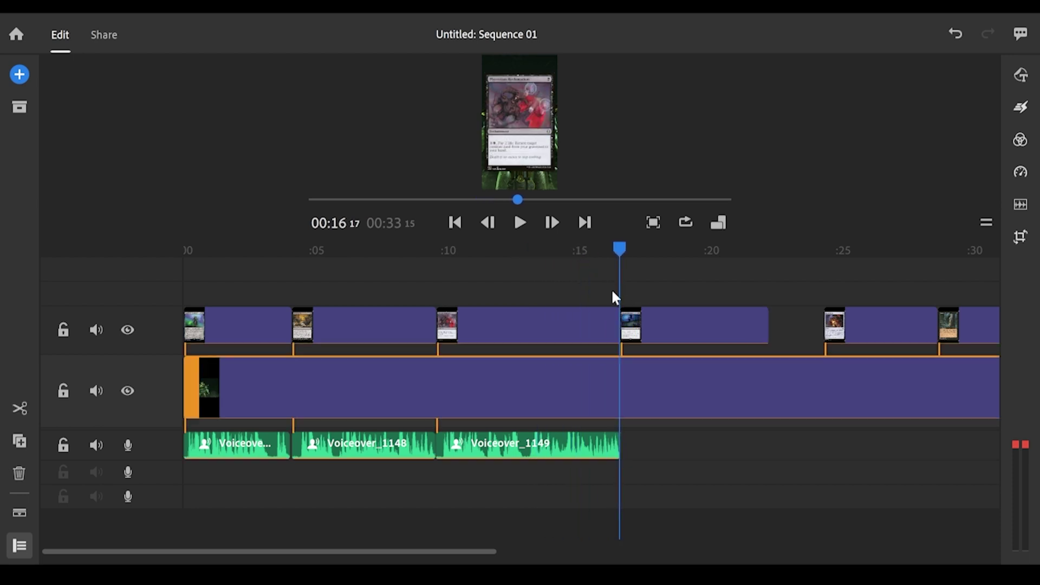
{"action": "left_click", "coordinate": [129, 445]}
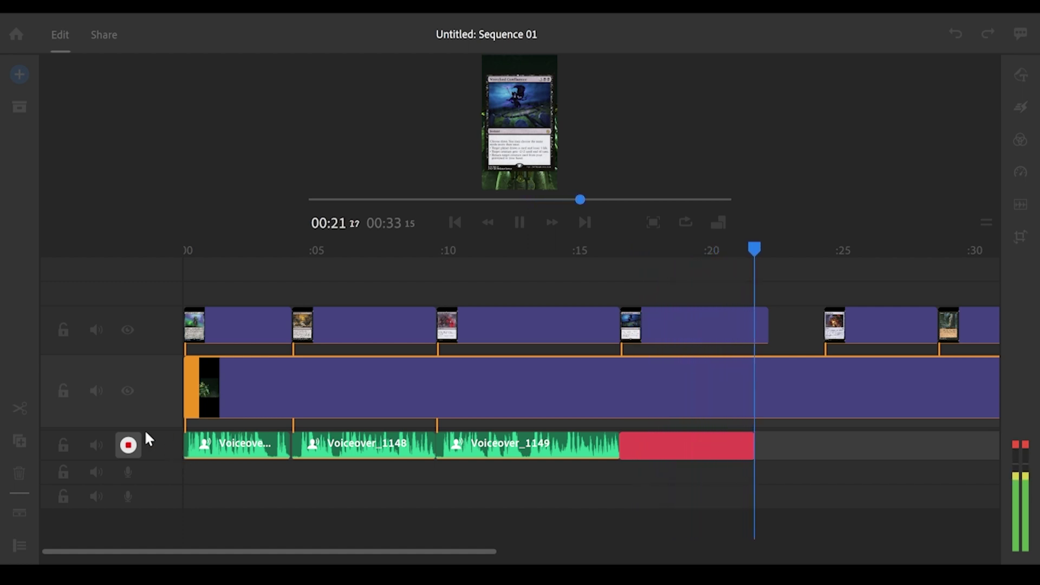
{"action": "left_click", "coordinate": [129, 444]}
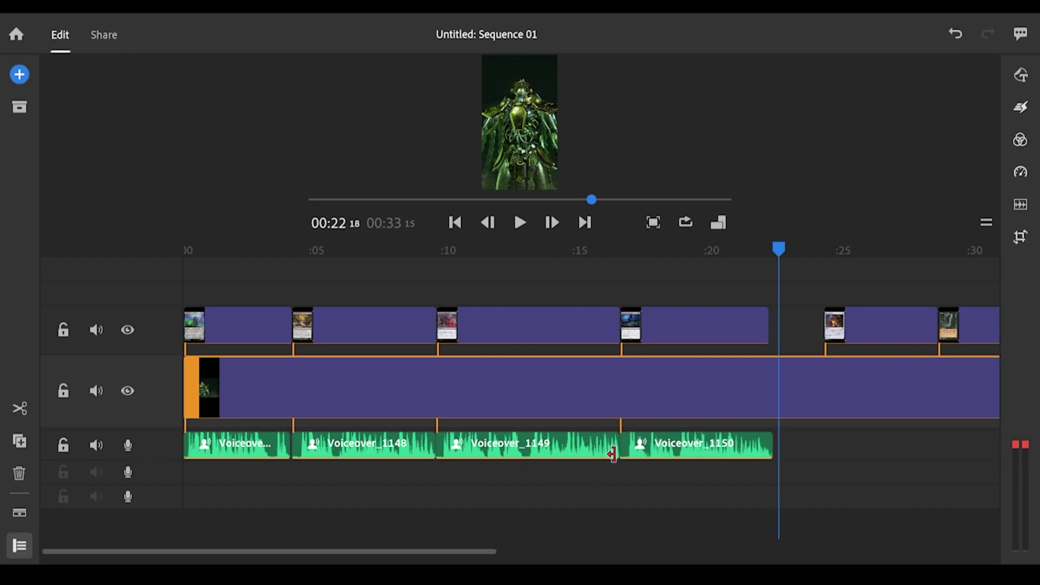
Extend the fourth card clip to the fourth voiceover's end and butt the fifth card clip against it, lengthened to about 00:28
{"action": "left_click_drag", "start_coordinate": [773, 326], "coordinate": [778, 324]}
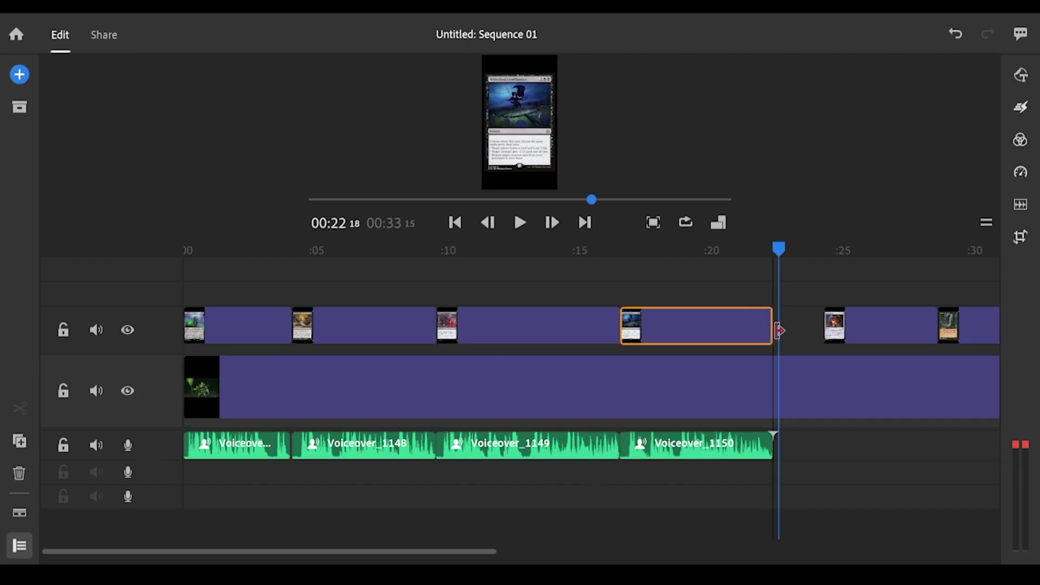
{"action": "left_click_drag", "start_coordinate": [857, 326], "coordinate": [817, 336]}
{"action": "left_click_drag", "start_coordinate": [886, 326], "coordinate": [924, 335]}
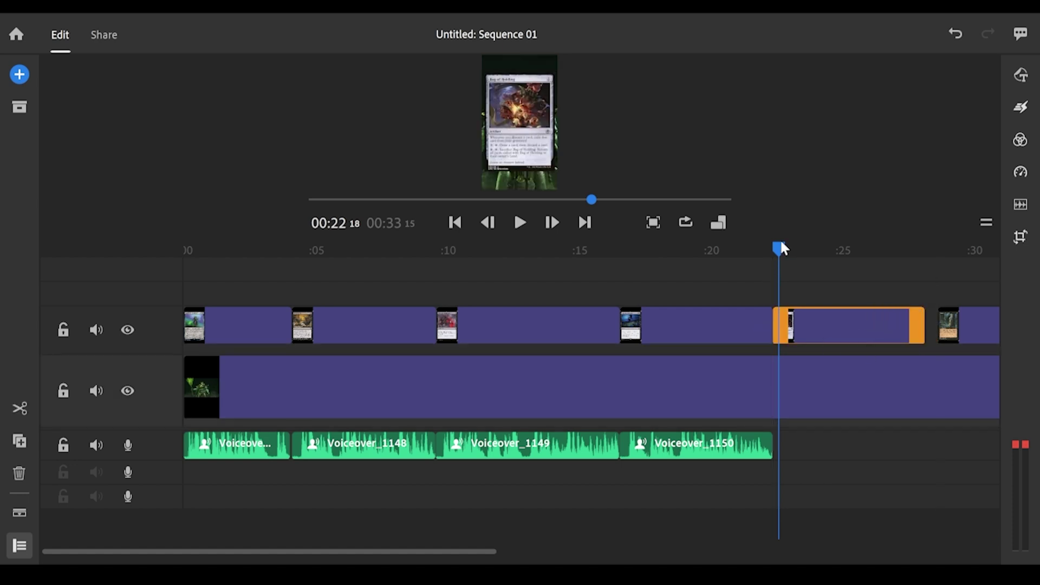
{"action": "left_click_drag", "start_coordinate": [780, 244], "coordinate": [775, 250]}
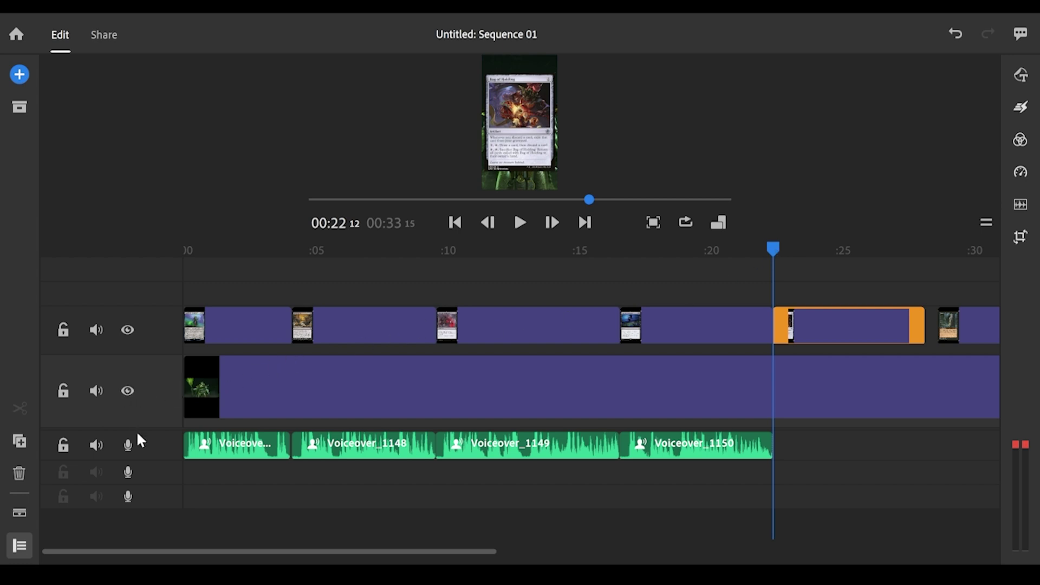
{"action": "left_click", "coordinate": [129, 447]}
{"action": "left_click", "coordinate": [128, 445]}
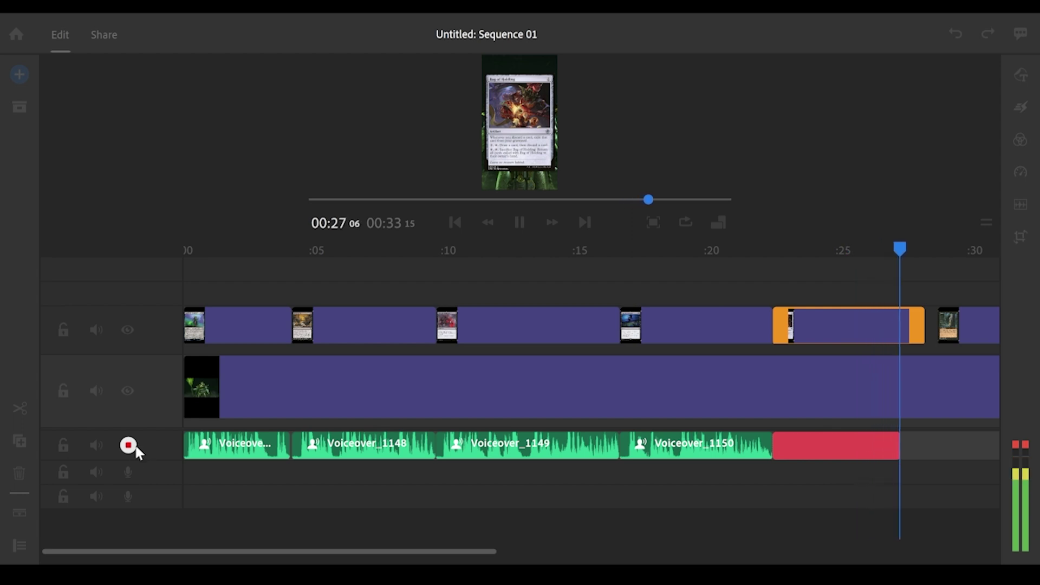
{"action": "left_click", "coordinate": [129, 445]}
{"action": "left_click", "coordinate": [876, 445]}
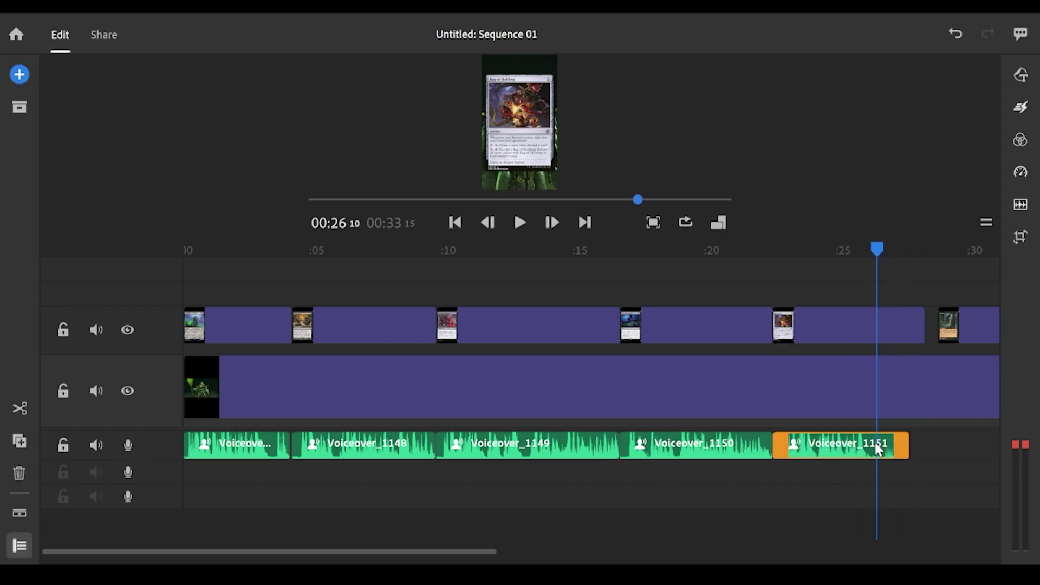
{"action": "key", "text": "Delete"}
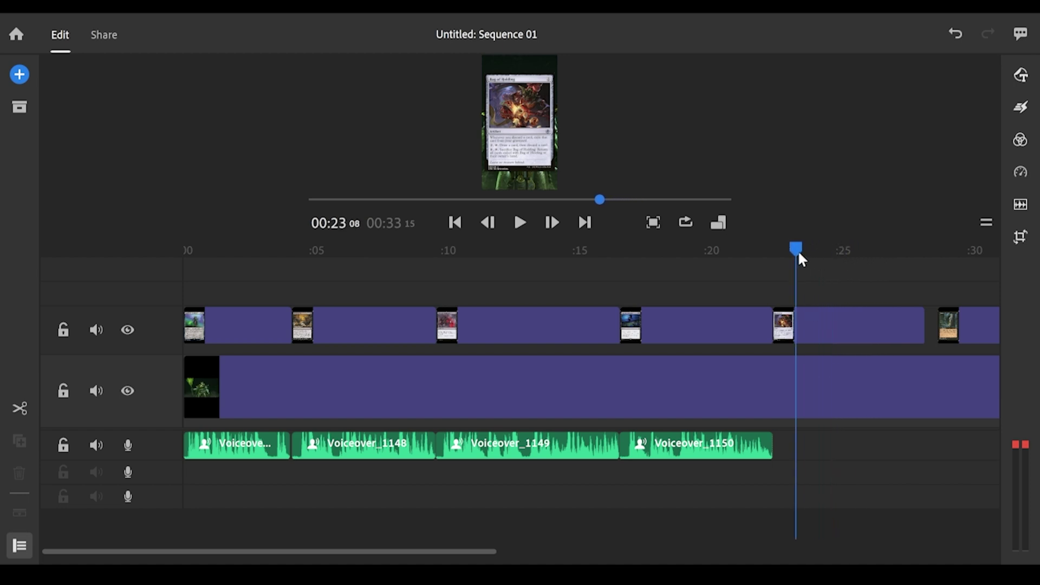
Record the fifth voiceover on the first audio track from the fourth voiceover's end at 00:22 until about 00:28
{"action": "left_click_drag", "start_coordinate": [799, 252], "coordinate": [775, 248]}
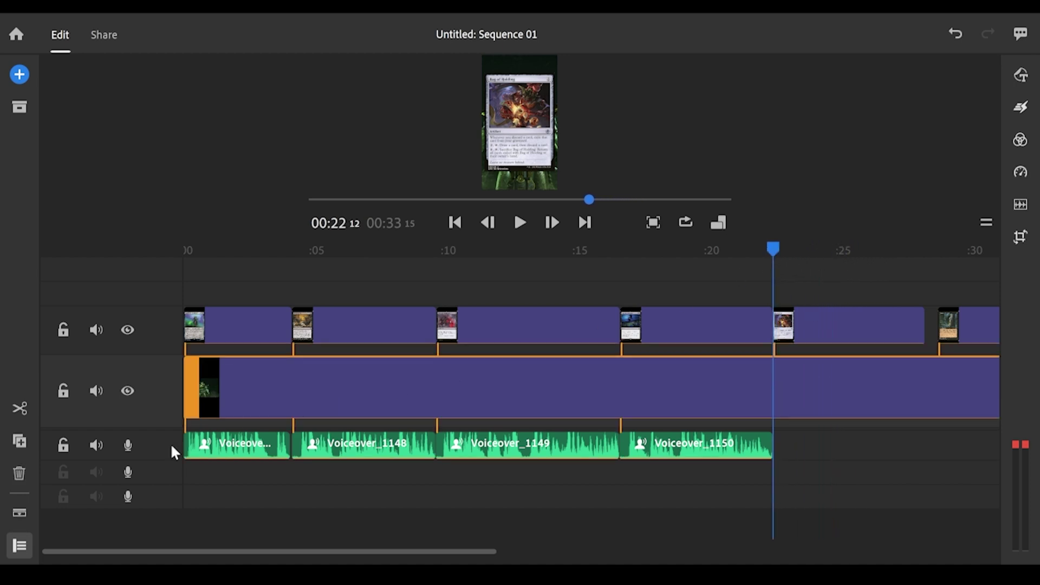
{"action": "left_click", "coordinate": [127, 445]}
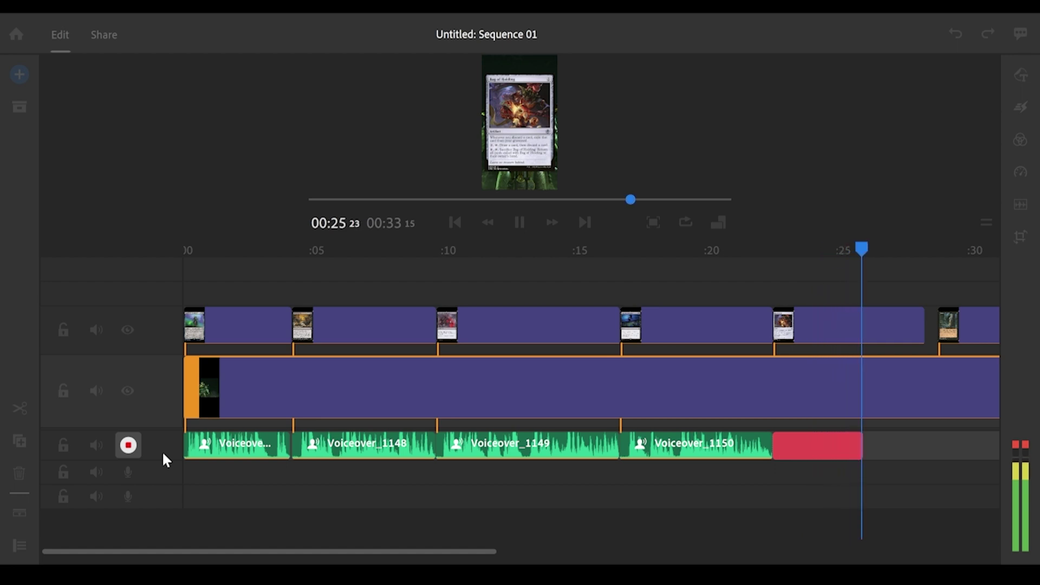
{"action": "left_click", "coordinate": [128, 445]}
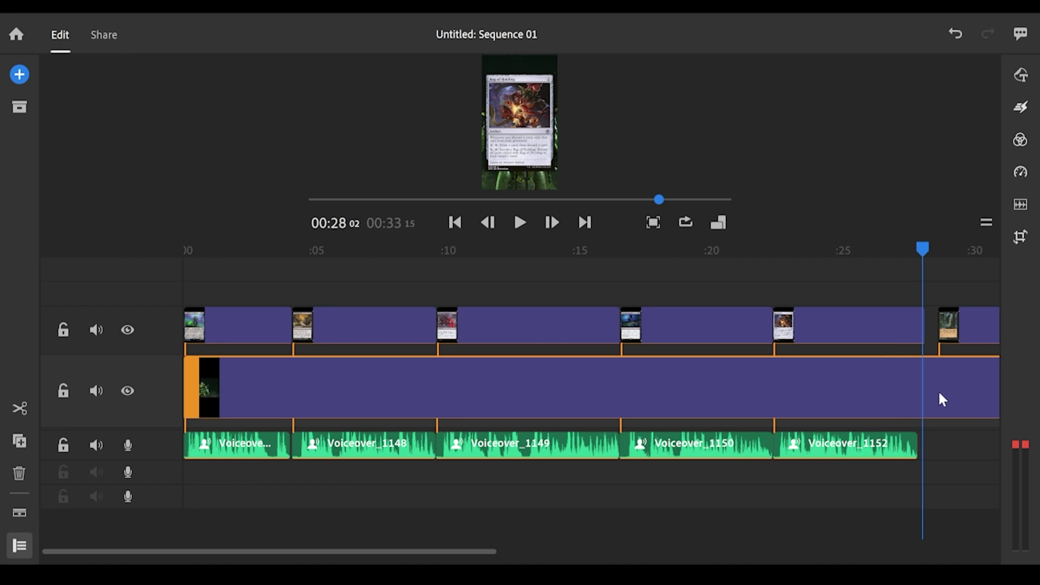
Trim the fifth card clip to the fifth voiceover's end and butt the sixth card clip against it
{"action": "left_click_drag", "start_coordinate": [921, 321], "coordinate": [906, 321]}
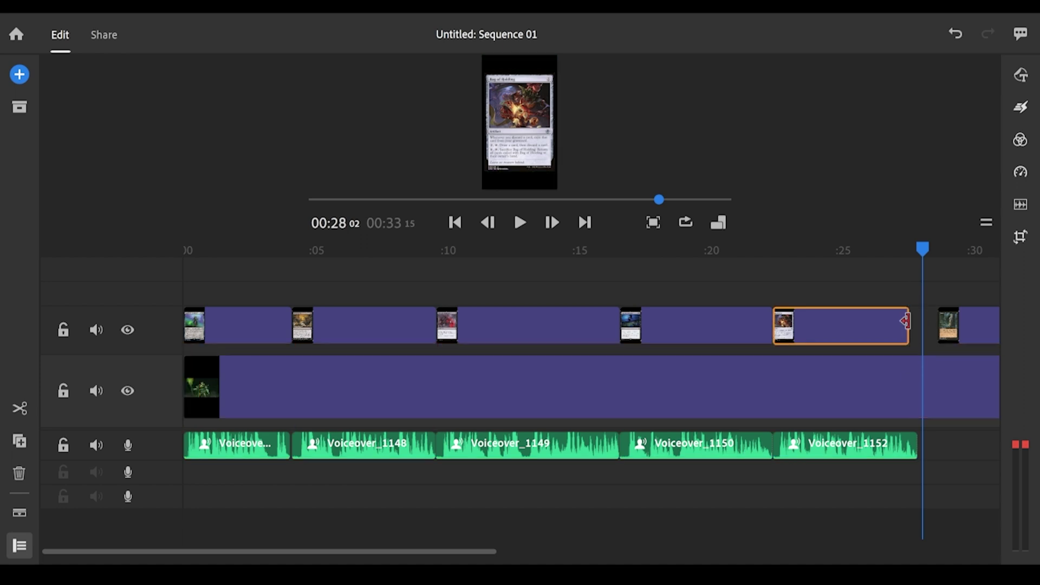
{"action": "scroll", "coordinate": [929, 344], "scroll_direction": "right", "scroll_amount": 5}
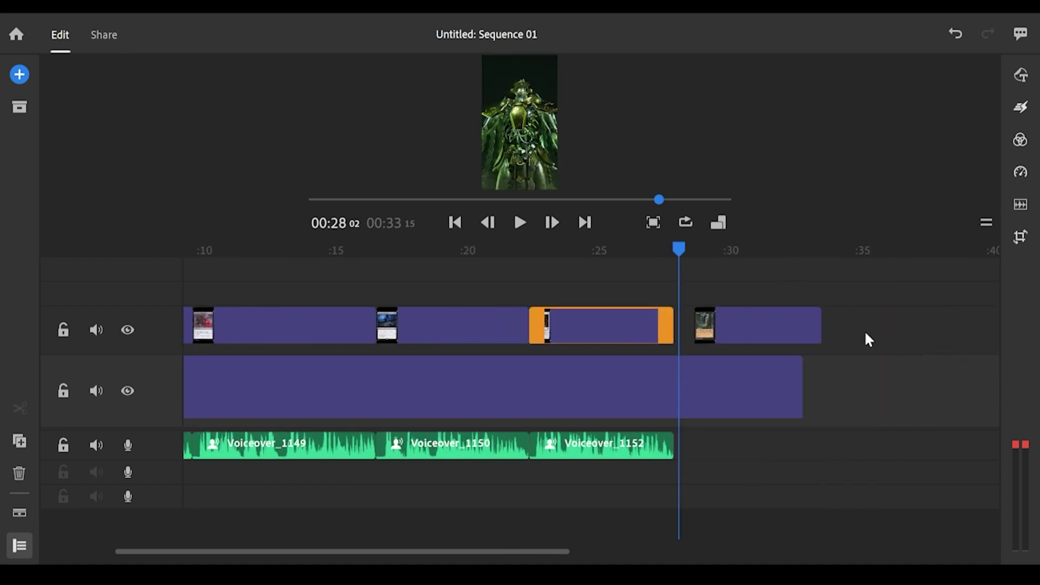
{"action": "left_click_drag", "start_coordinate": [768, 342], "coordinate": [742, 341]}
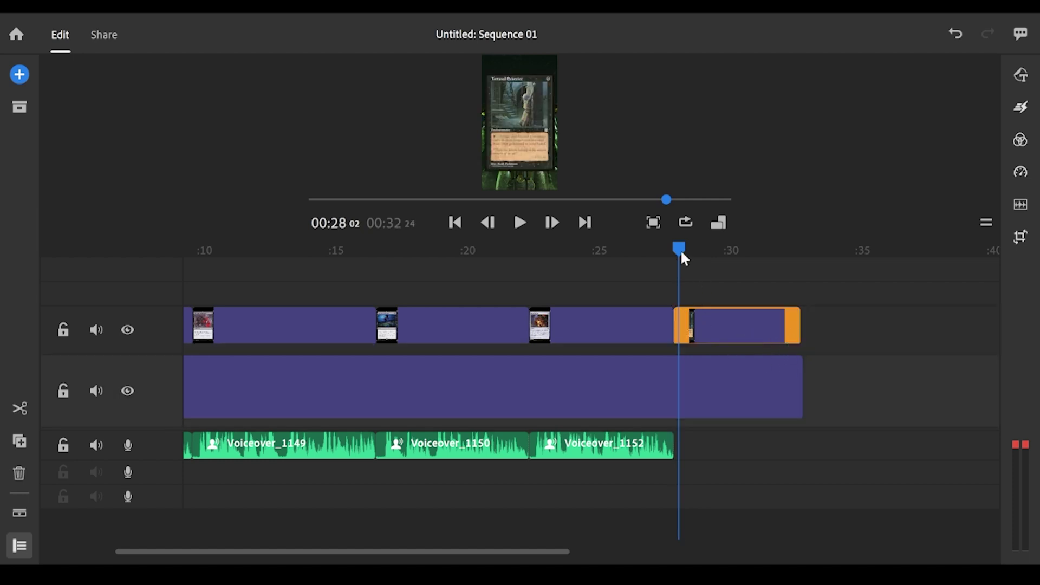
{"action": "mouse_move", "coordinate": [680, 249]}
{"action": "left_mouse_down"}
{"action": "mouse_move", "coordinate": [665, 242]}
{"action": "mouse_move", "coordinate": [672, 249]}
{"action": "left_mouse_up"}
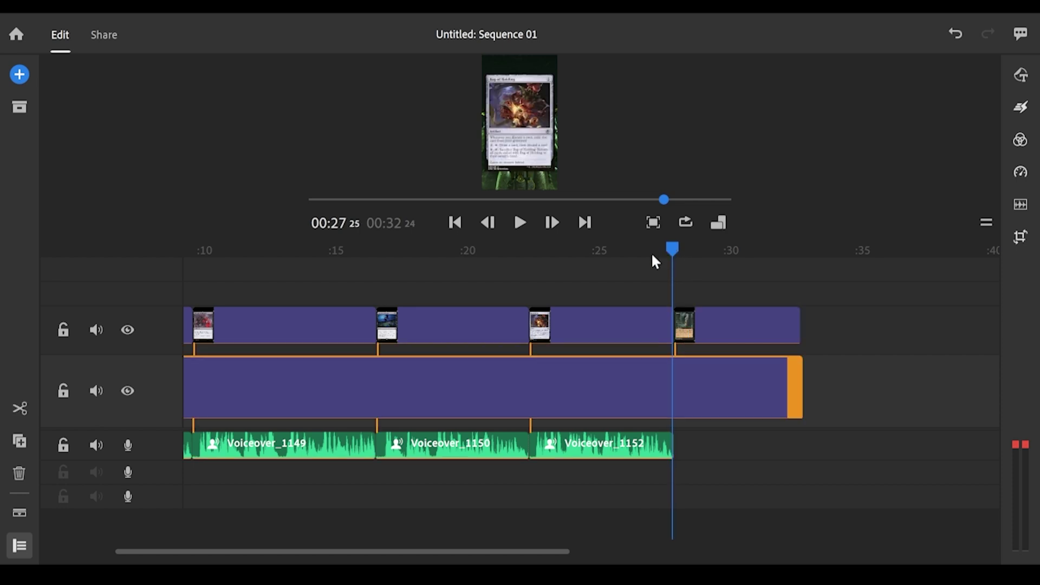
{"action": "key", "text": "Right"}
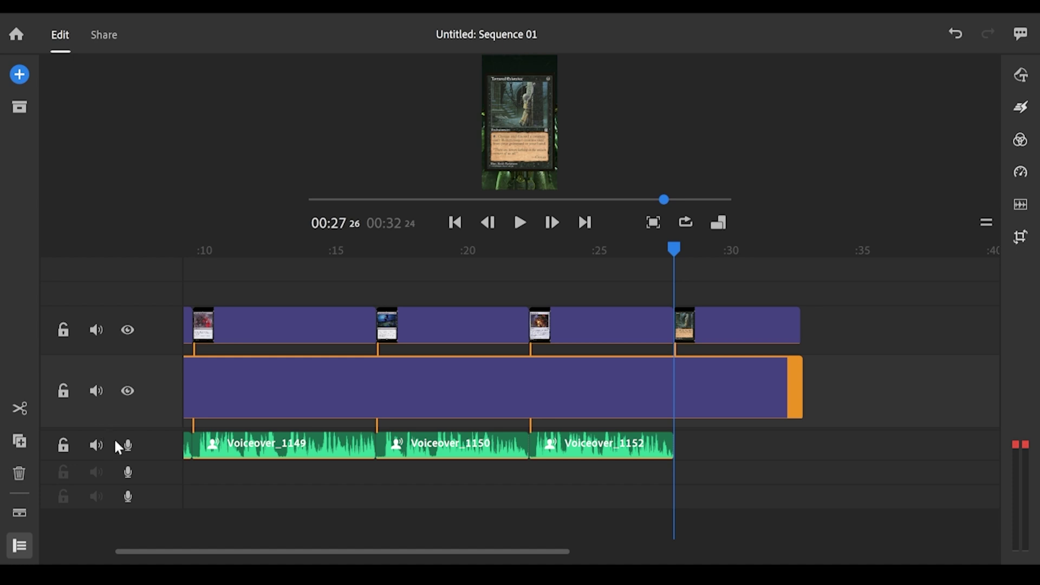
{"action": "left_click", "coordinate": [129, 444]}
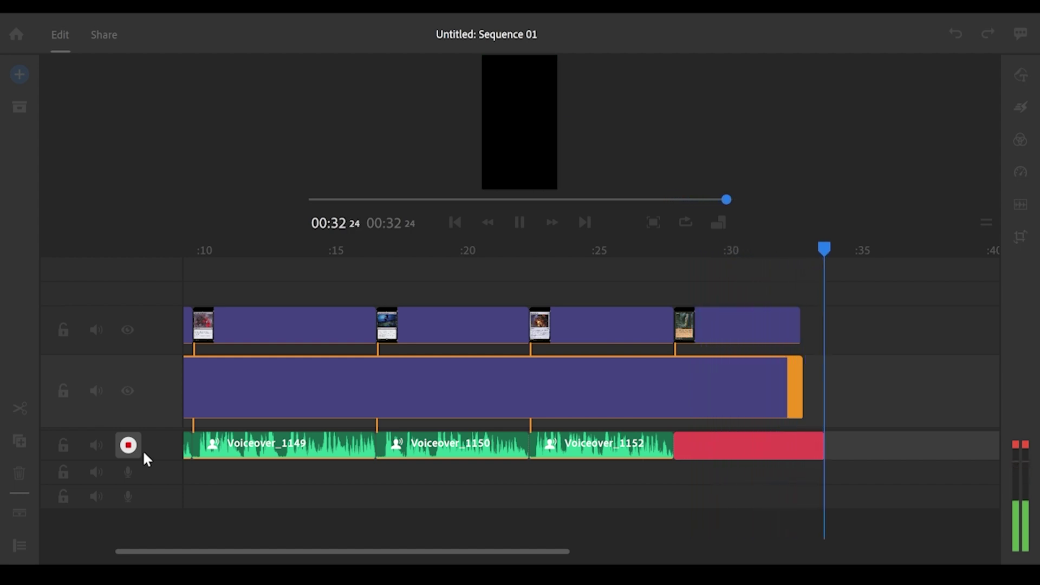
{"action": "left_click", "coordinate": [129, 445]}
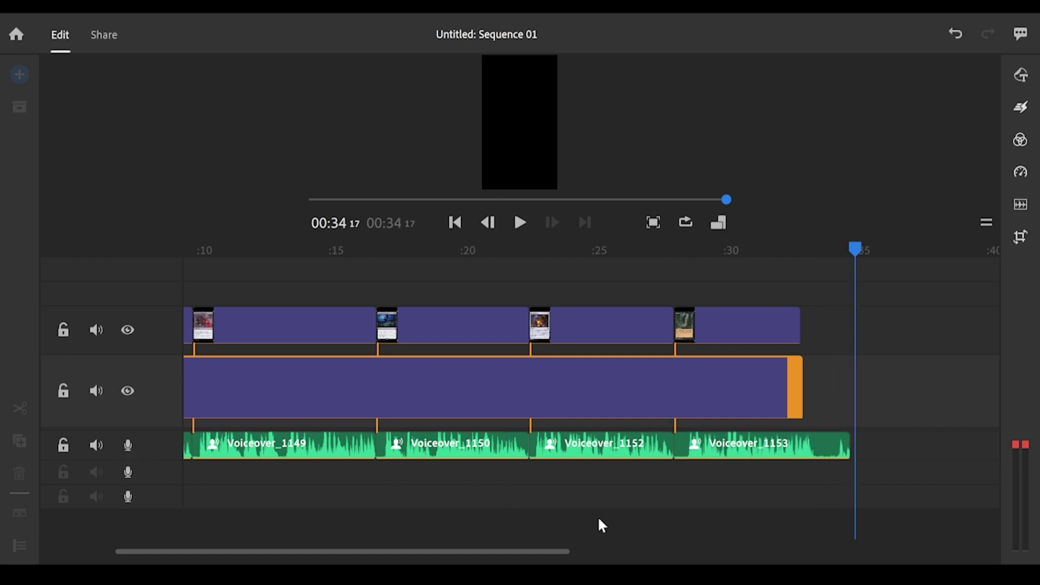
{"action": "left_click", "coordinate": [752, 453]}
{"action": "key", "text": "Delete"}
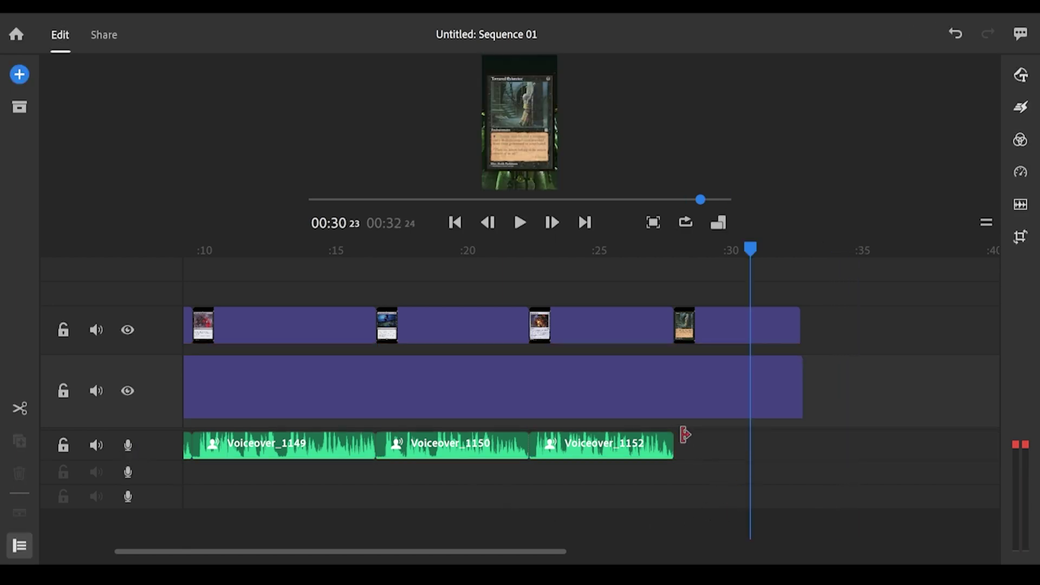
Record the sixth voiceover on the first audio track from the fifth voiceover's end at 00:27 until about 00:45
{"action": "left_click", "coordinate": [676, 431]}
{"action": "left_click", "coordinate": [677, 379]}
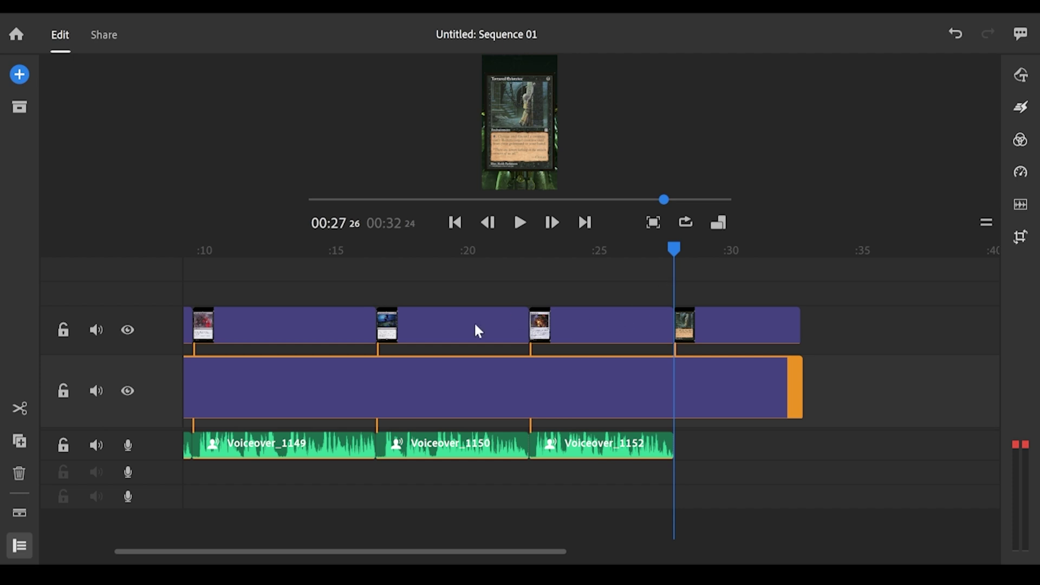
{"action": "left_click", "coordinate": [128, 444]}
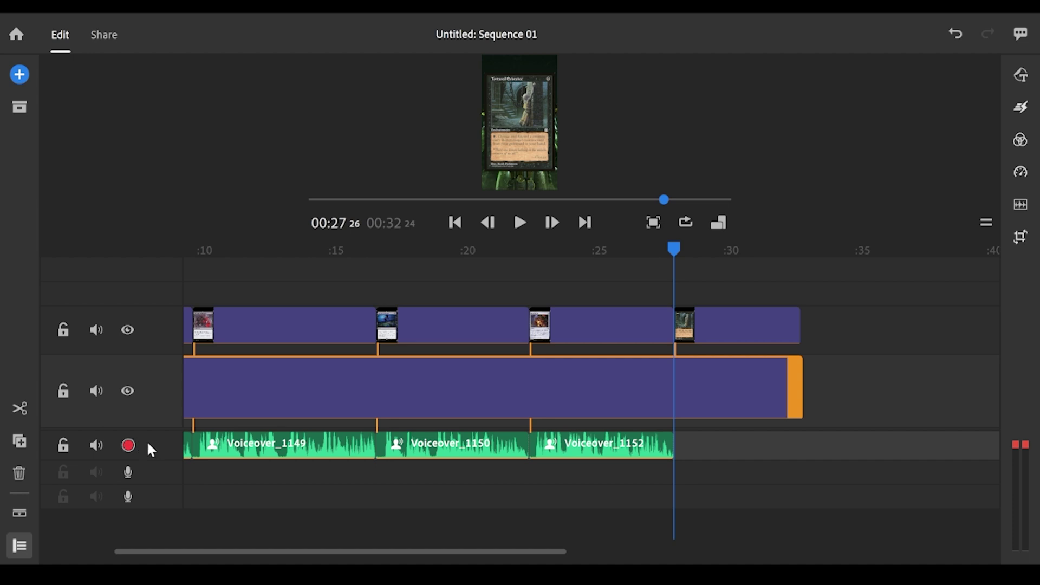
{"action": "left_click", "coordinate": [130, 444]}
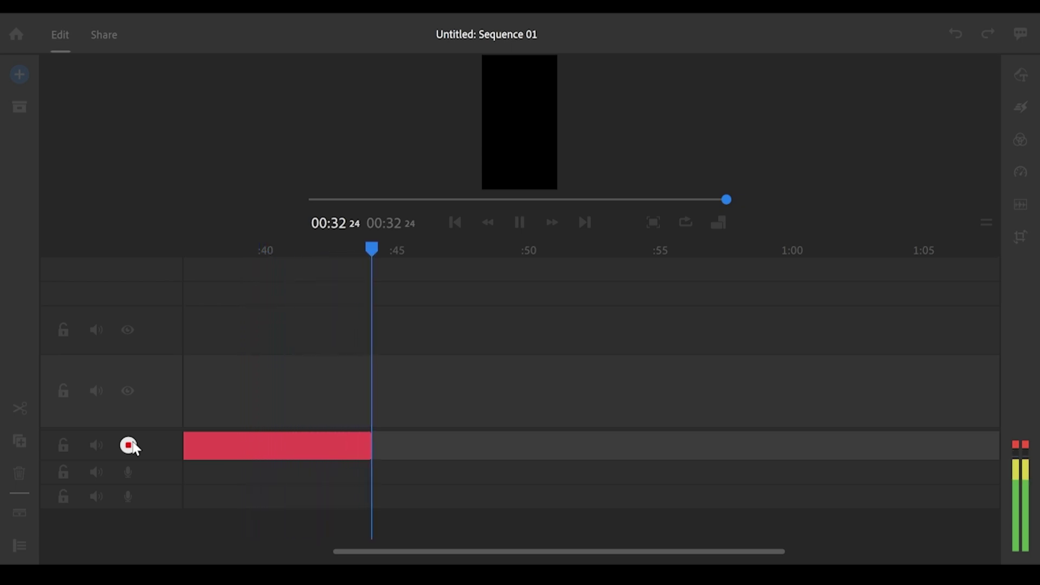
{"action": "left_click", "coordinate": [128, 445]}
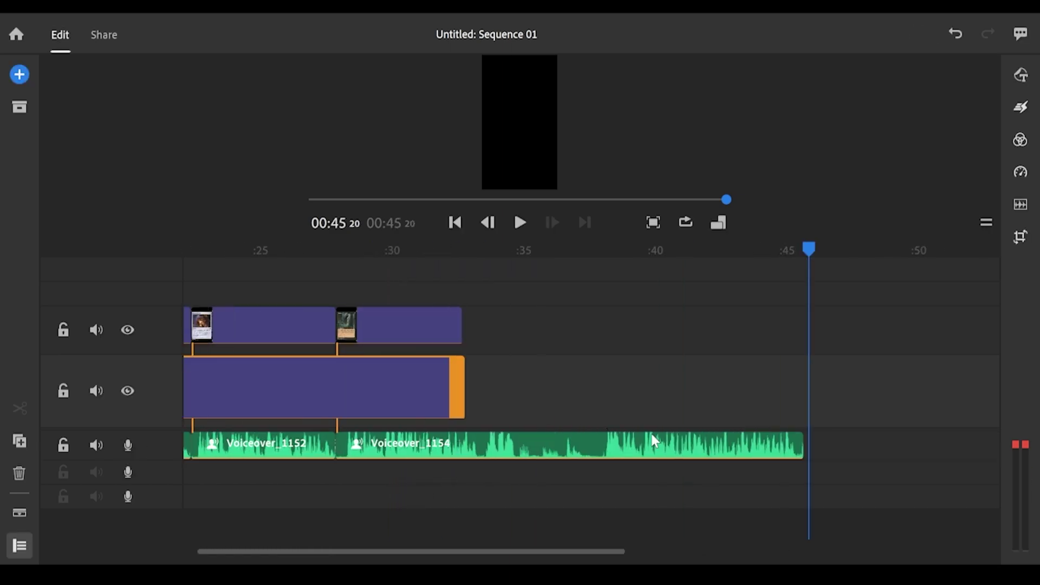
Trim the sixth voiceover's start to about 00:38, butt it against the fifth, shorten its end slightly, and extend the background clip to about 00:35
{"action": "left_click_drag", "start_coordinate": [343, 455], "coordinate": [610, 507]}
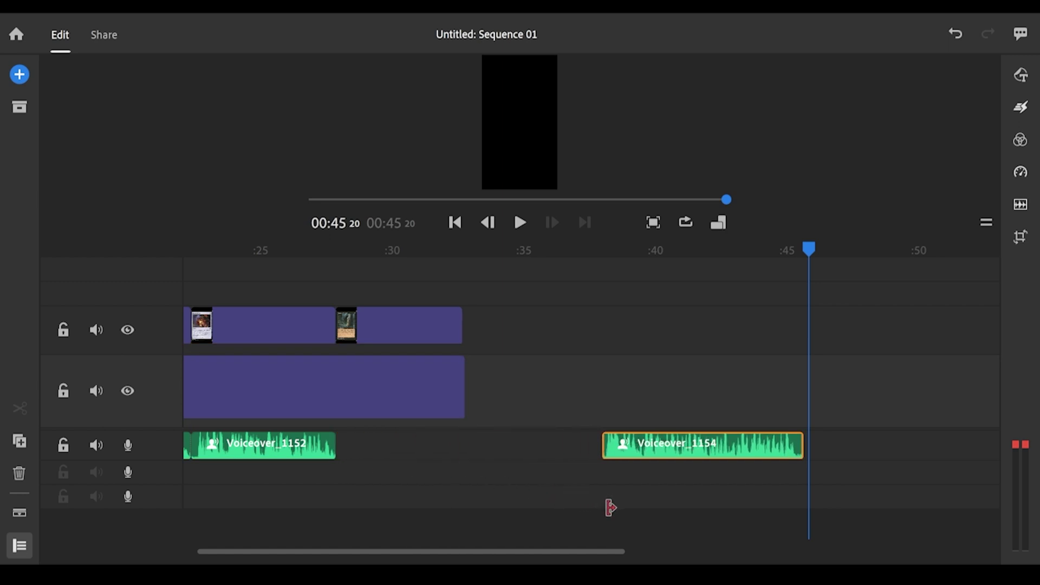
{"action": "left_click_drag", "start_coordinate": [673, 448], "coordinate": [428, 458]}
{"action": "left_click_drag", "start_coordinate": [462, 376], "coordinate": [540, 407]}
{"action": "left_click", "coordinate": [533, 449]}
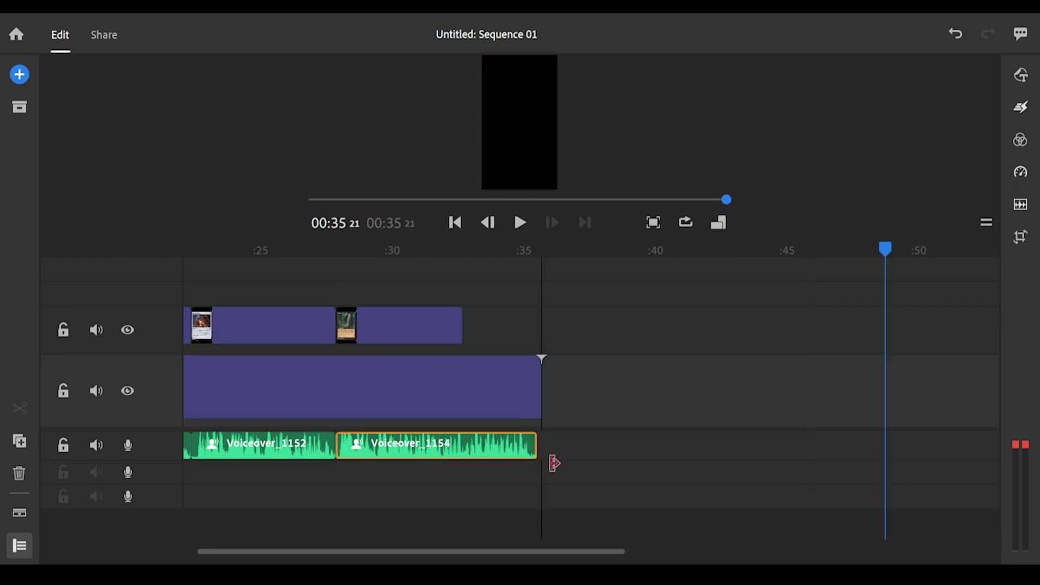
{"action": "left_click_drag", "start_coordinate": [532, 457], "coordinate": [526, 465]}
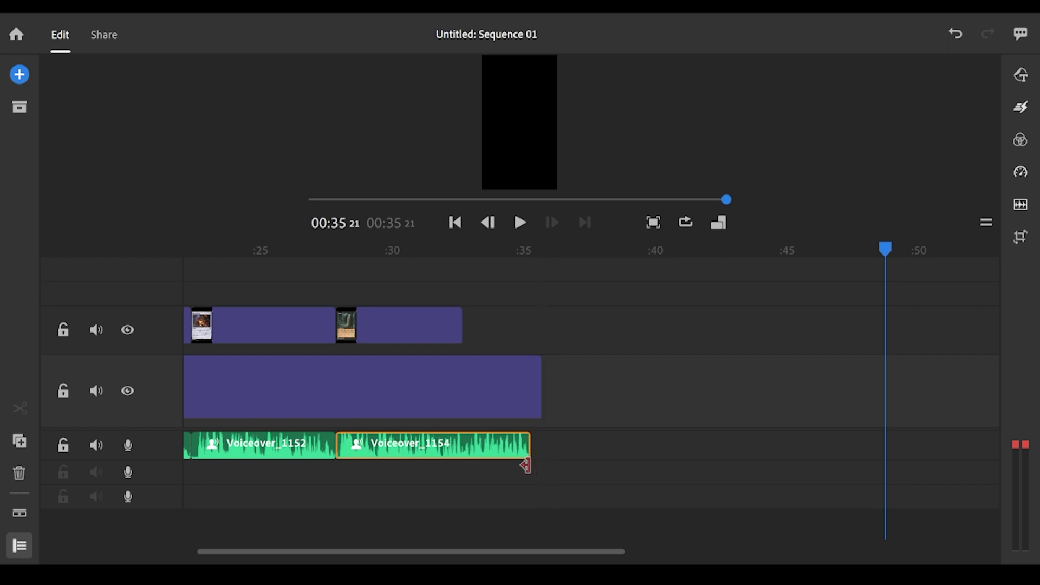
Record a closing voiceover on the first audio track from the sixth voiceover's end at 00:35 until about 00:38
{"action": "left_click", "coordinate": [523, 444]}
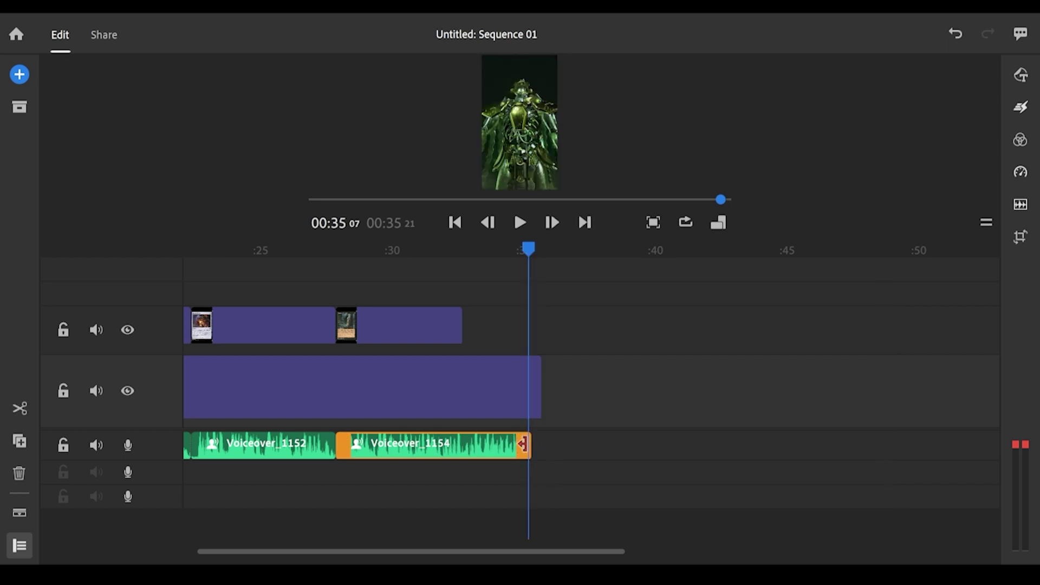
{"action": "key", "text": "Right"}
{"action": "key", "text": "Right"}
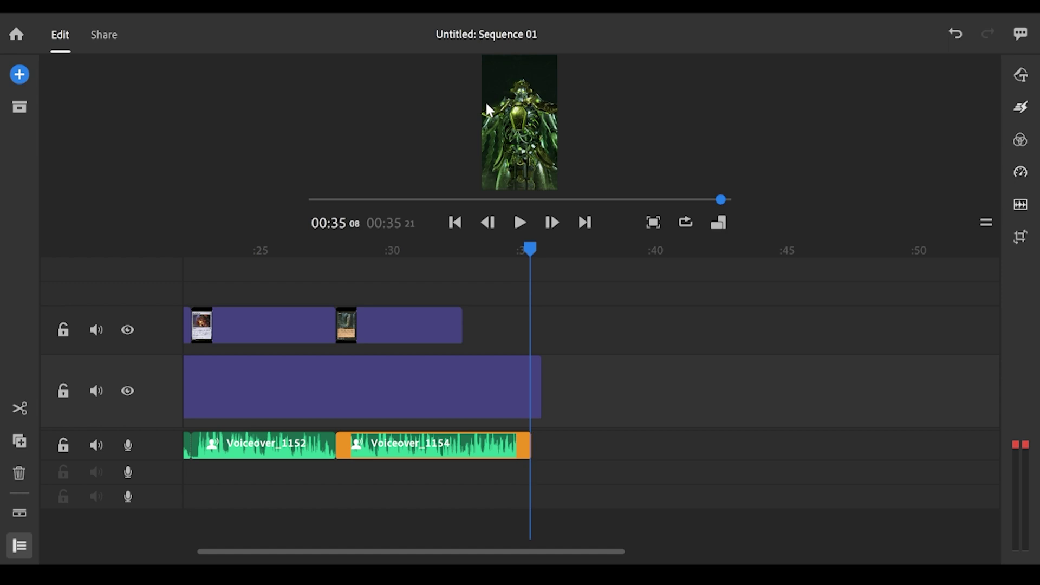
{"action": "left_click", "coordinate": [128, 445]}
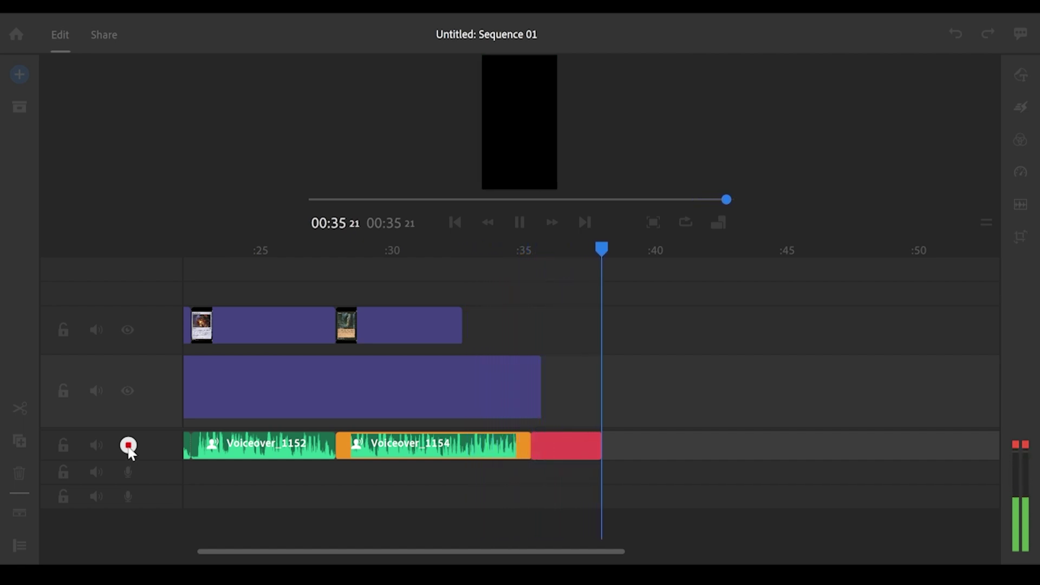
{"action": "left_click", "coordinate": [128, 445]}
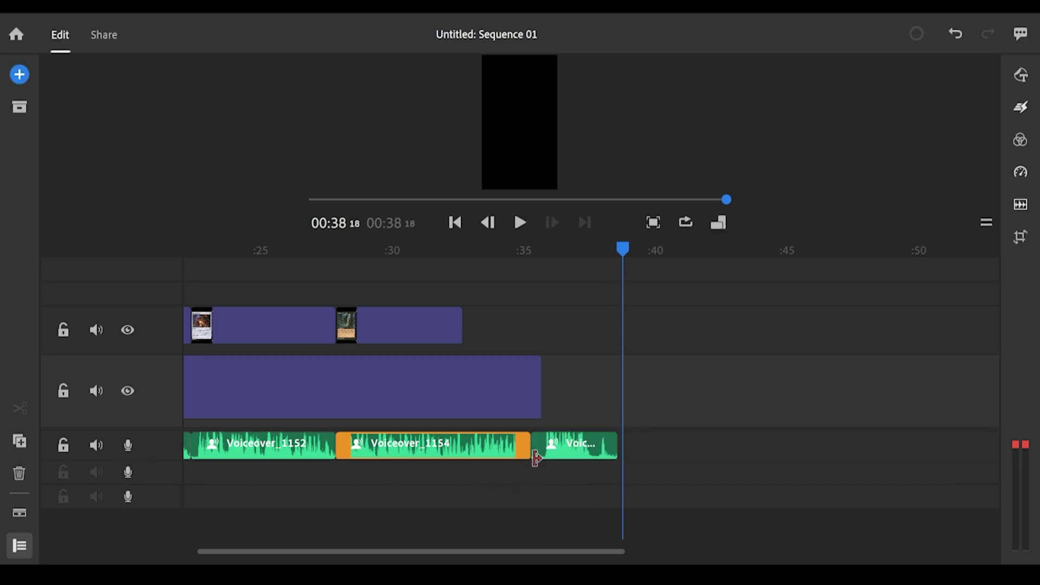
Trim both ends of the closing voiceover, butt it against the sixth, and extend the background and sixth card clips to its end at 00:37
{"action": "left_click_drag", "start_coordinate": [531, 457], "coordinate": [547, 458]}
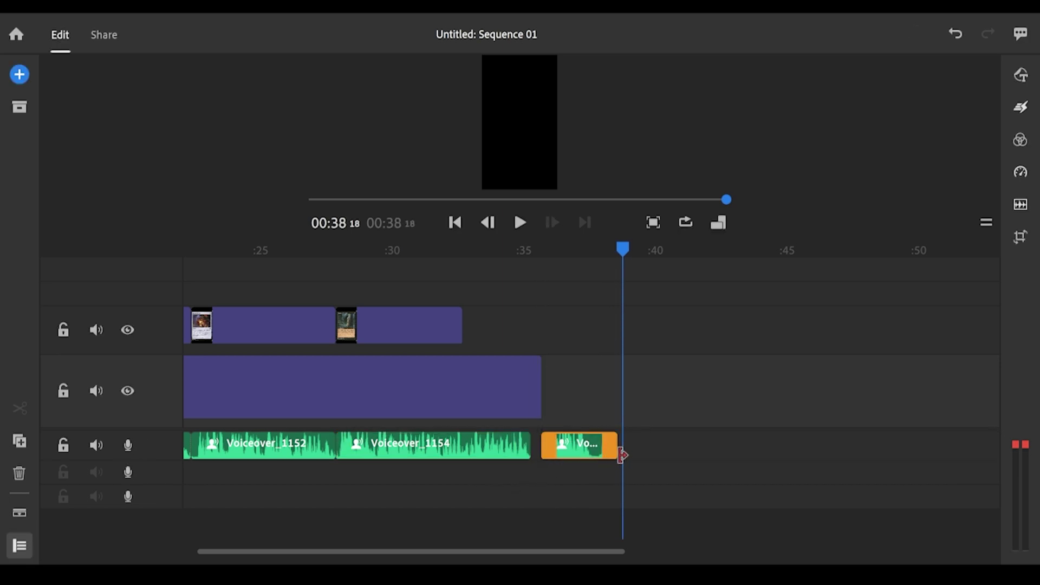
{"action": "left_click_drag", "start_coordinate": [612, 455], "coordinate": [566, 458]}
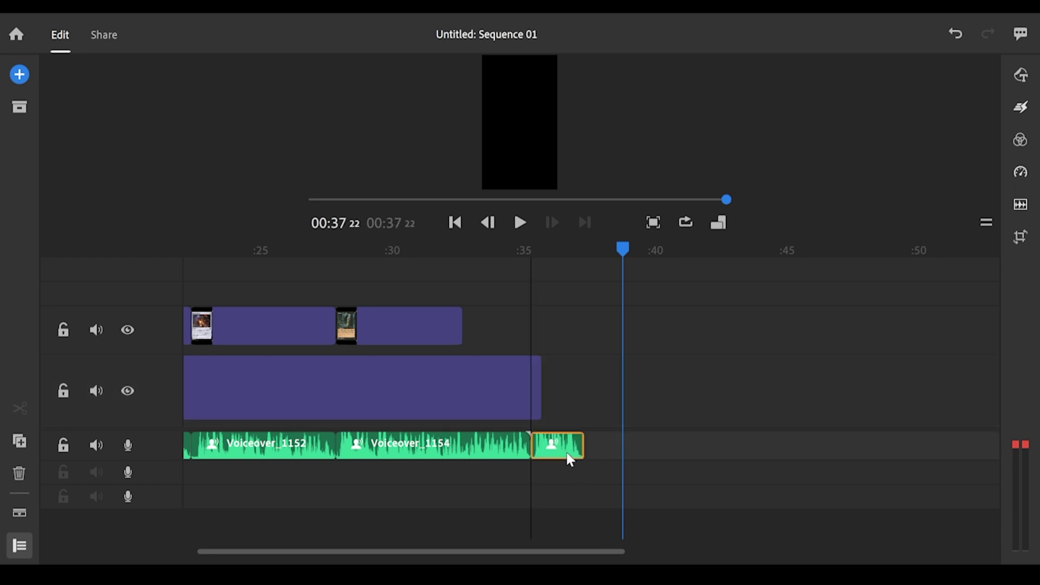
{"action": "left_click_drag", "start_coordinate": [536, 378], "coordinate": [583, 396]}
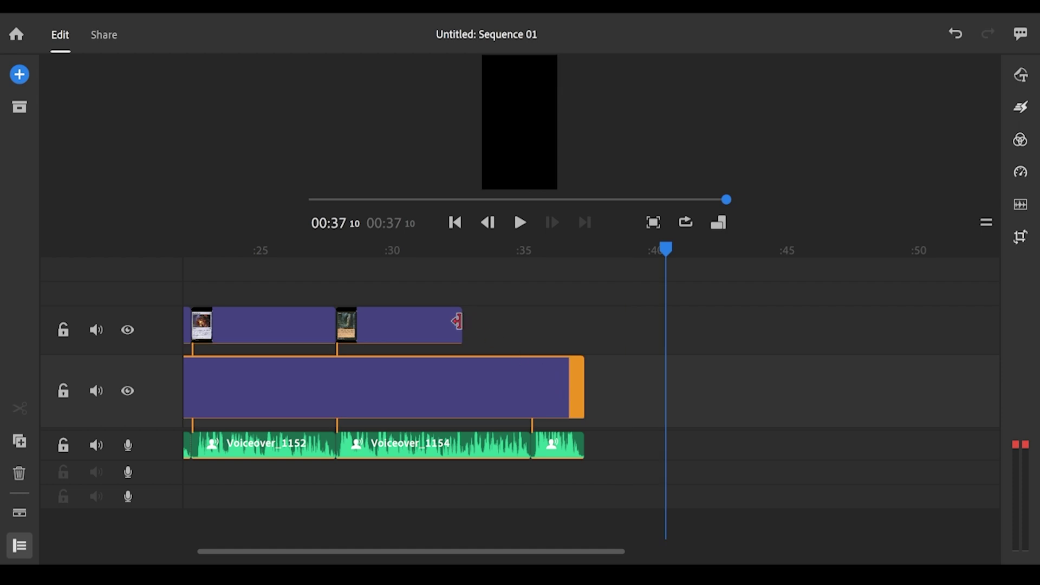
{"action": "left_click_drag", "start_coordinate": [458, 321], "coordinate": [583, 360]}
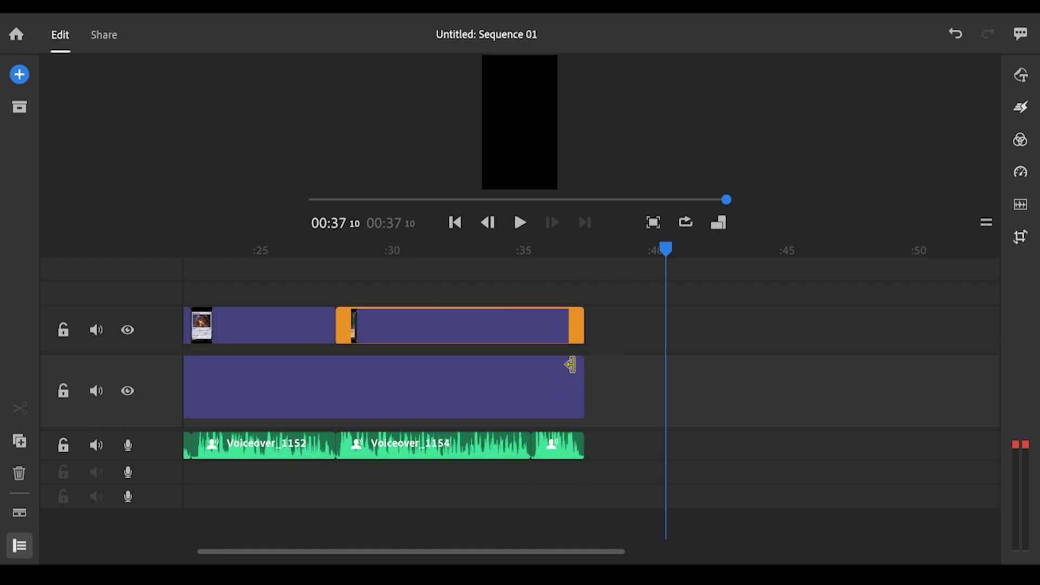
Play the whole sequence from the beginning to review the card clips against their voiceovers
{"action": "scroll", "coordinate": [552, 377], "scroll_direction": "left", "scroll_amount": 10}
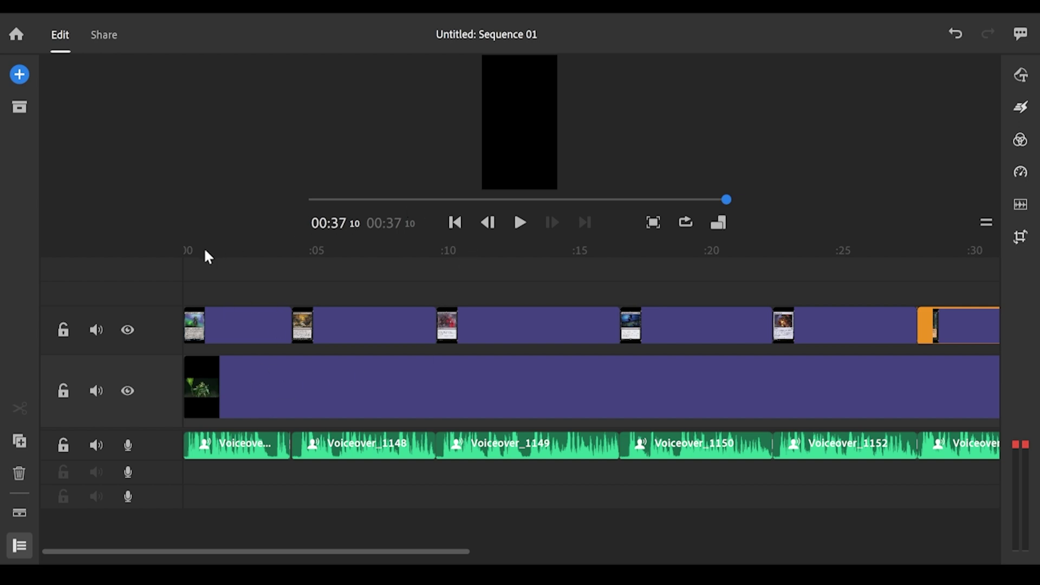
{"action": "left_click", "coordinate": [186, 259]}
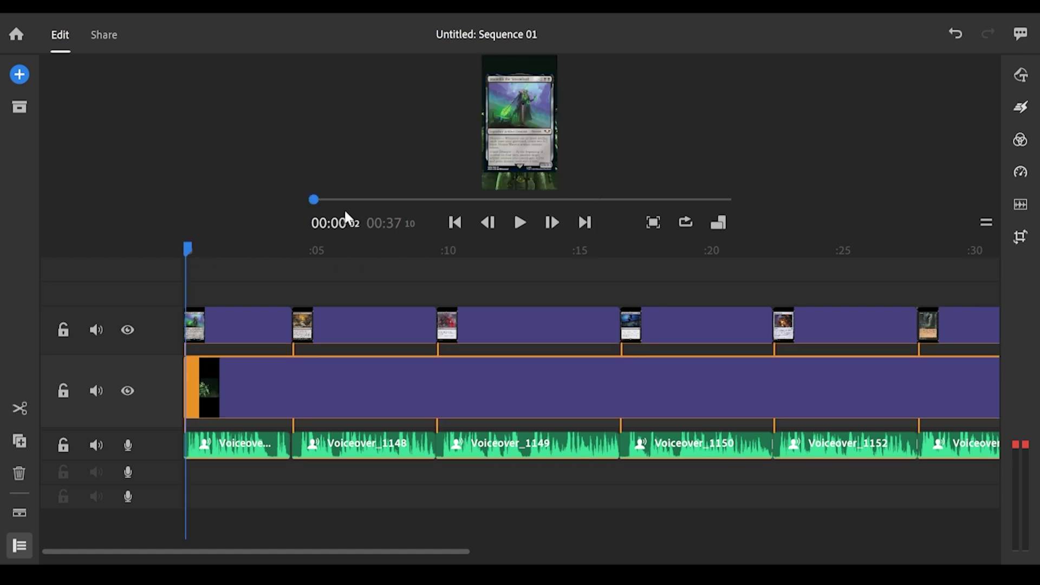
{"action": "left_click", "coordinate": [519, 226]}
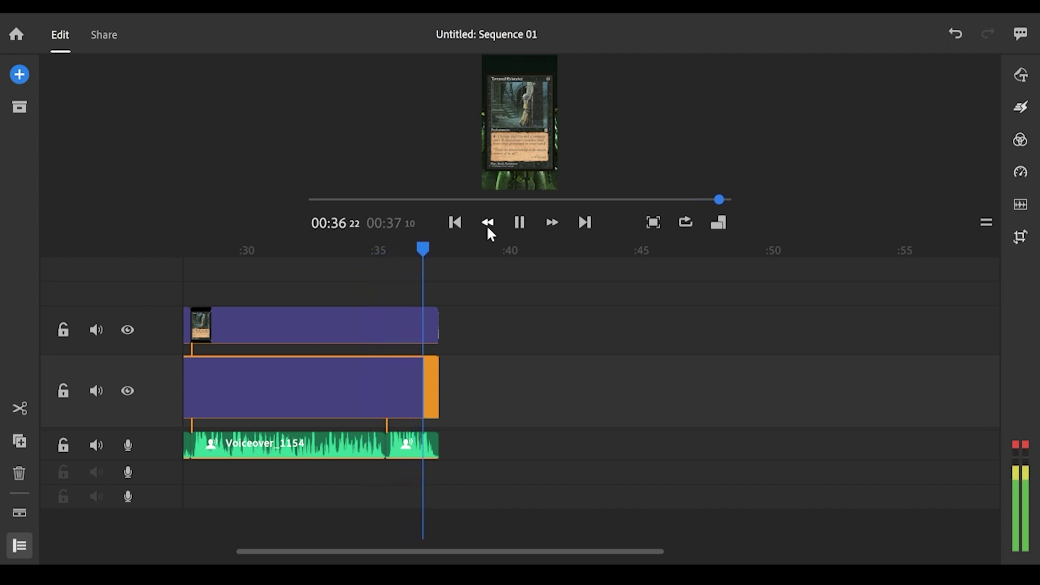
{"action": "scroll", "coordinate": [389, 370], "scroll_direction": "left", "scroll_amount": 10}
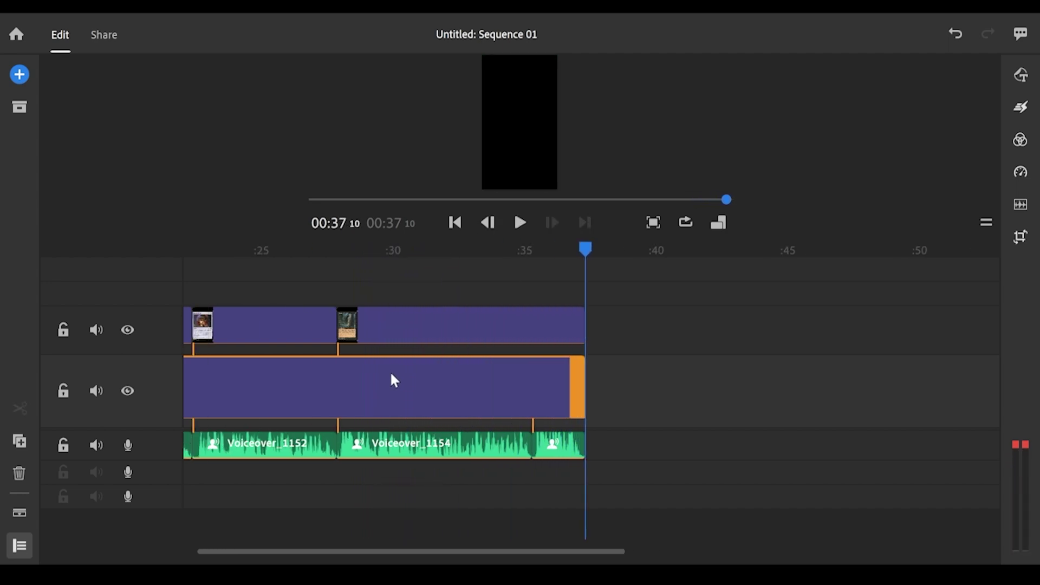
{"action": "scroll", "coordinate": [397, 355], "scroll_direction": "left", "scroll_amount": 2}
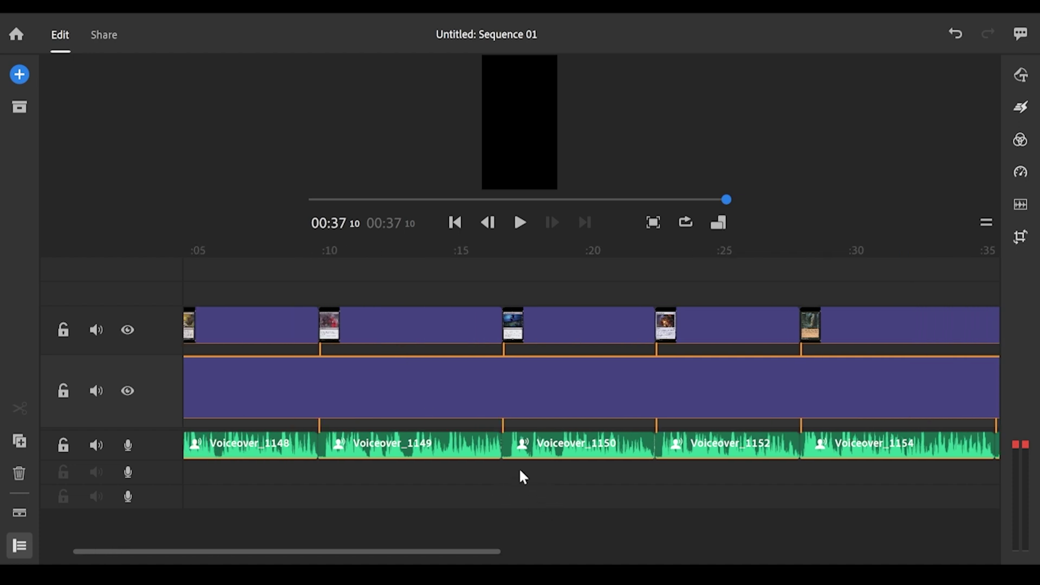
{"action": "scroll", "coordinate": [539, 461], "scroll_direction": "left", "scroll_amount": 3}
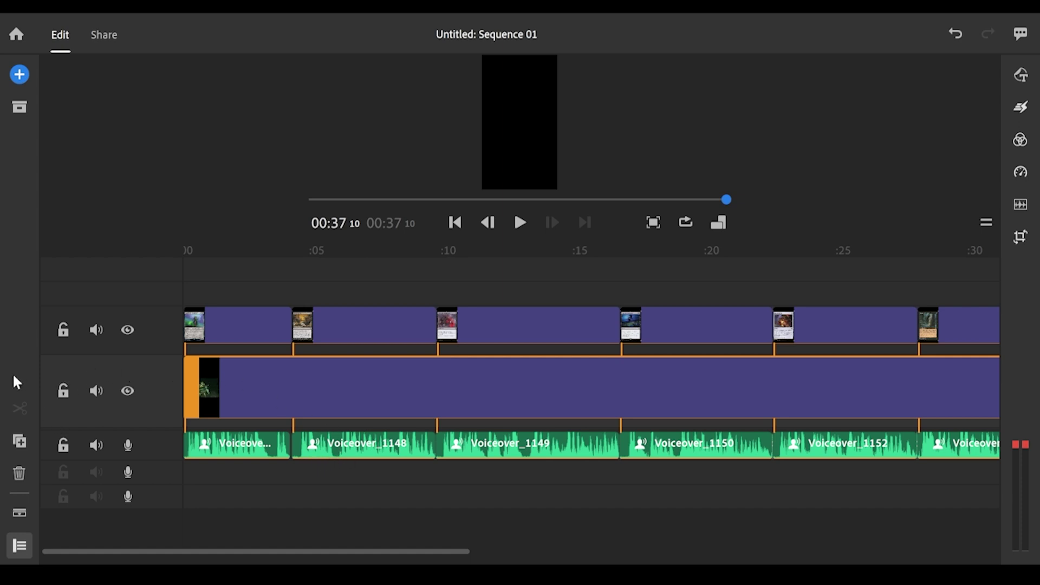
Browse the stock audio library and search it for "chiptune"
{"action": "left_click", "coordinate": [19, 75]}
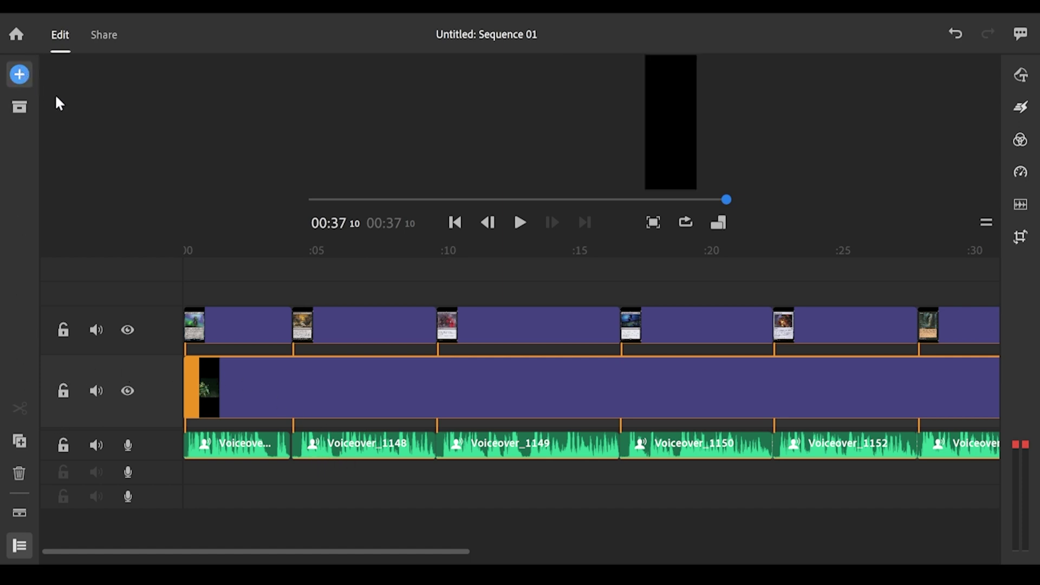
{"action": "left_click", "coordinate": [58, 79]}
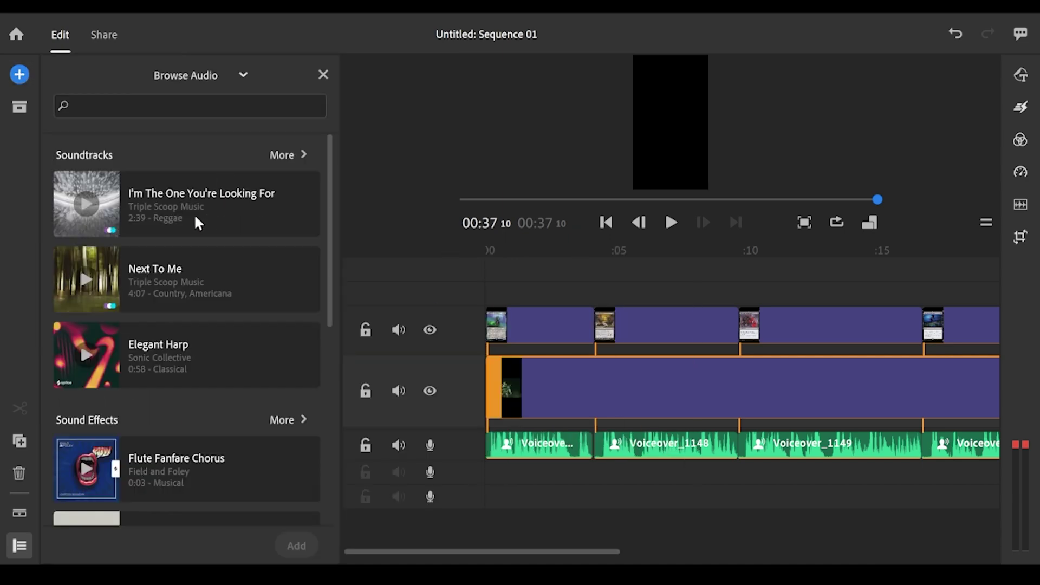
{"action": "left_click", "coordinate": [190, 105]}
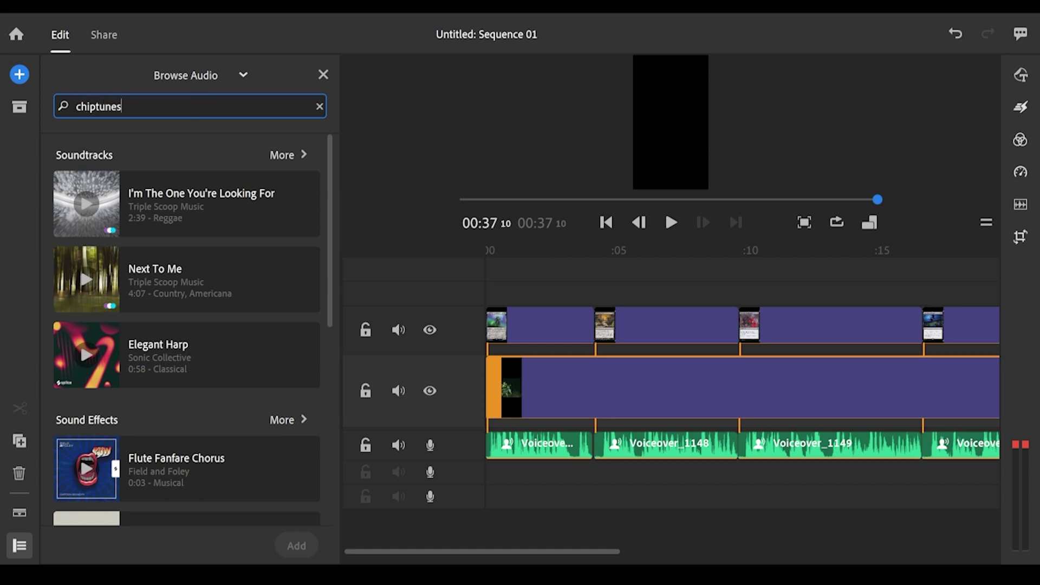
{"action": "key", "text": "Return"}
{"action": "left_click", "coordinate": [143, 104]}
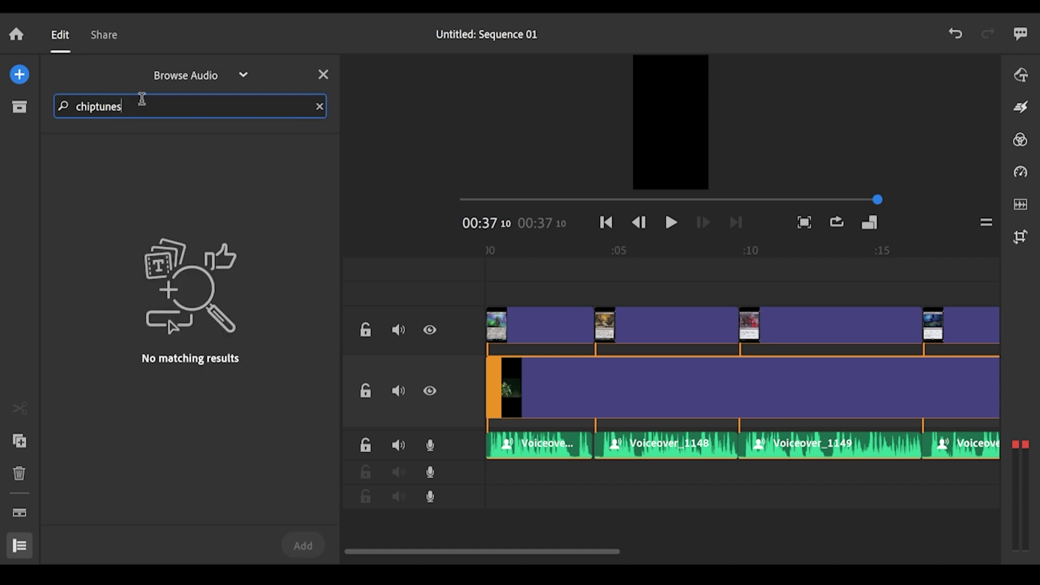
{"action": "key", "text": "Return"}
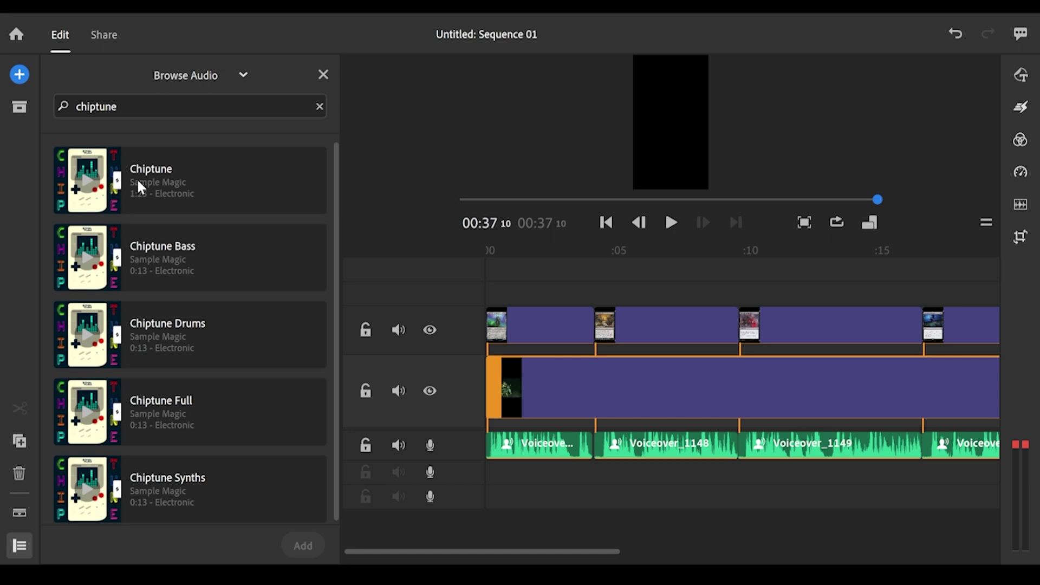
Add the 1:25 Chiptune soundtrack to the second audio track and align its start with the beginning of the sequence
{"action": "left_click", "coordinate": [158, 180]}
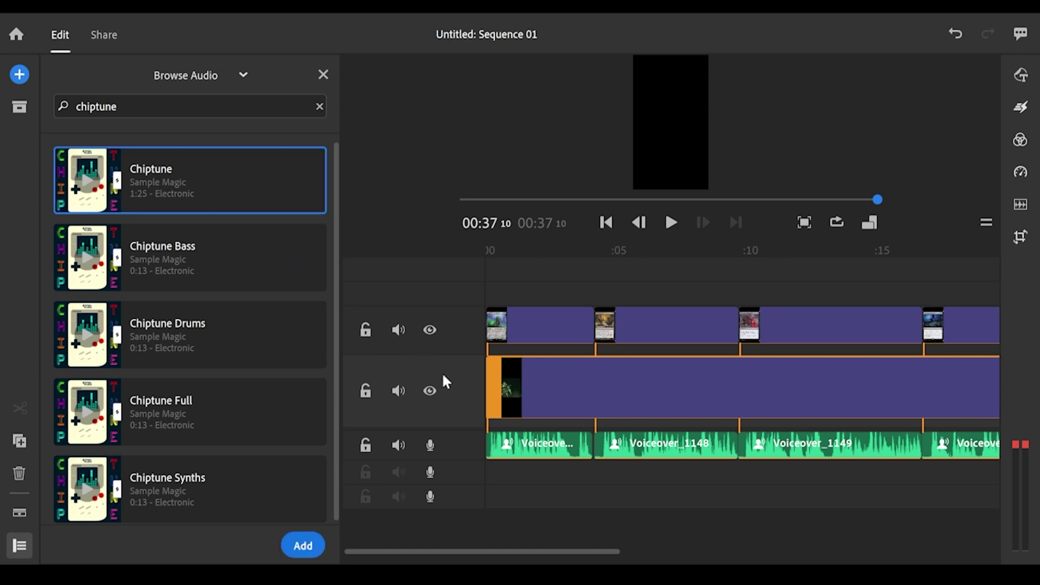
{"action": "left_click", "coordinate": [488, 477]}
{"action": "left_click", "coordinate": [303, 546]}
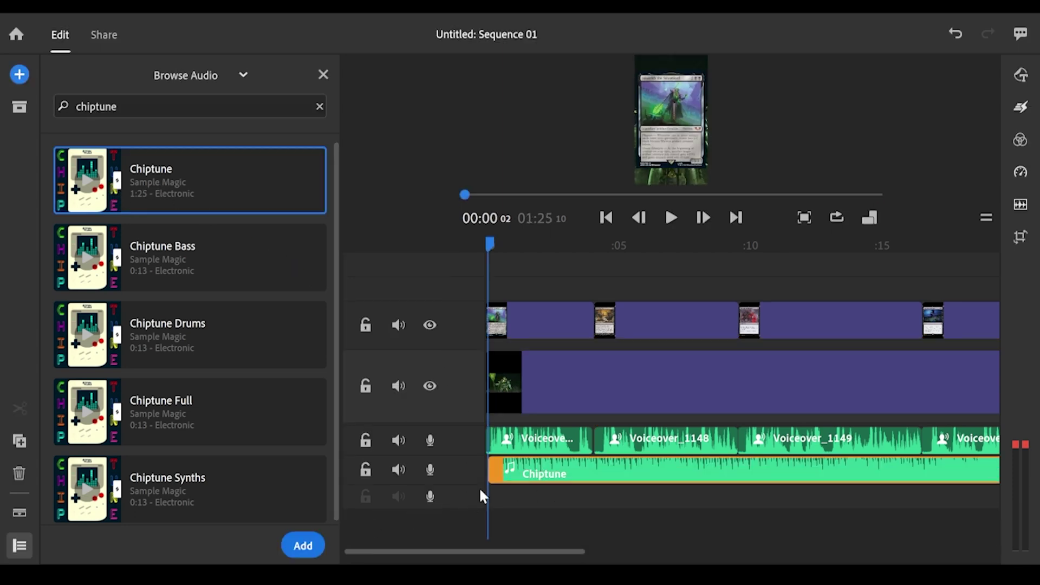
{"action": "left_click", "coordinate": [571, 478]}
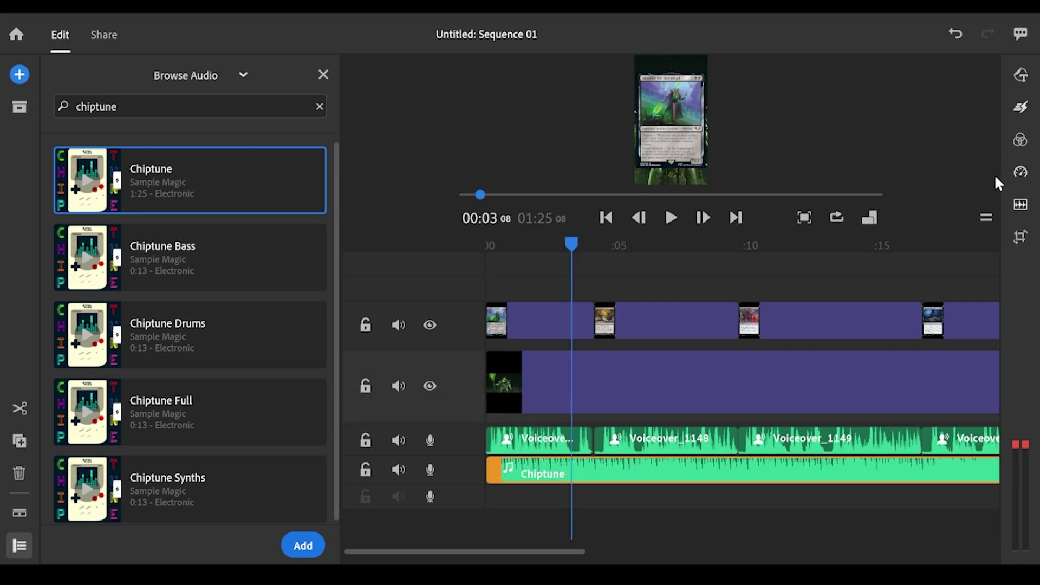
Lower the Chiptune clip's volume to 20
{"action": "left_click", "coordinate": [1019, 175]}
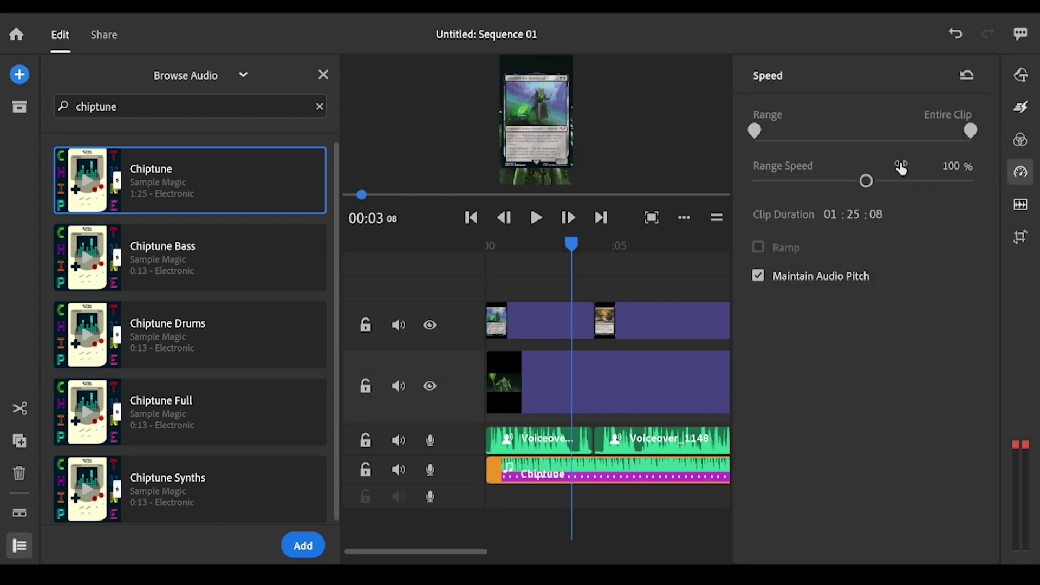
{"action": "left_click", "coordinate": [1021, 205]}
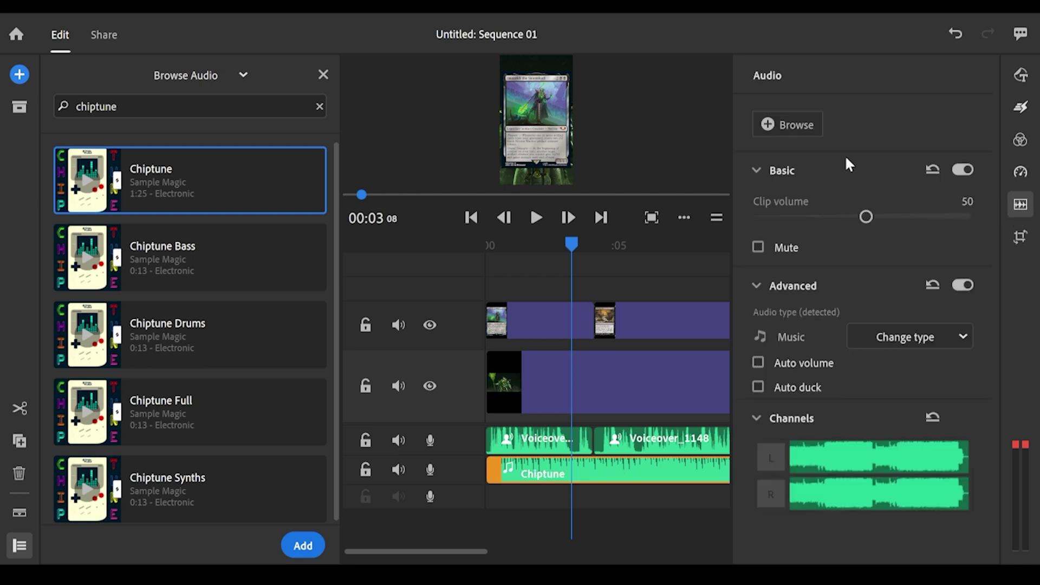
{"action": "left_click_drag", "start_coordinate": [851, 214], "coordinate": [799, 226]}
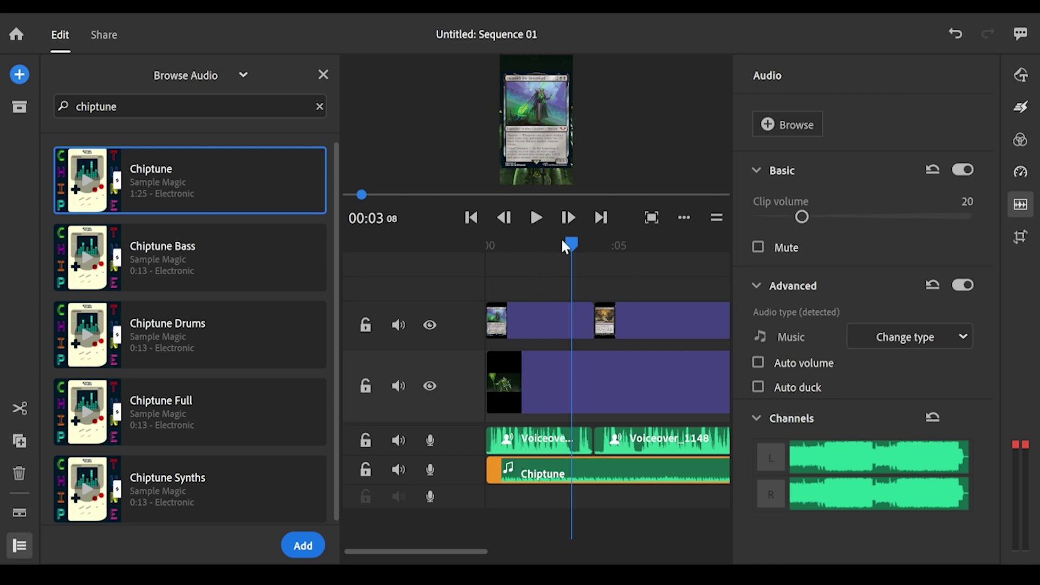
Search the title templates for "slash" and place Slash Title on a new track above the first card, starting at 00:00
{"action": "left_click_drag", "start_coordinate": [563, 246], "coordinate": [444, 264]}
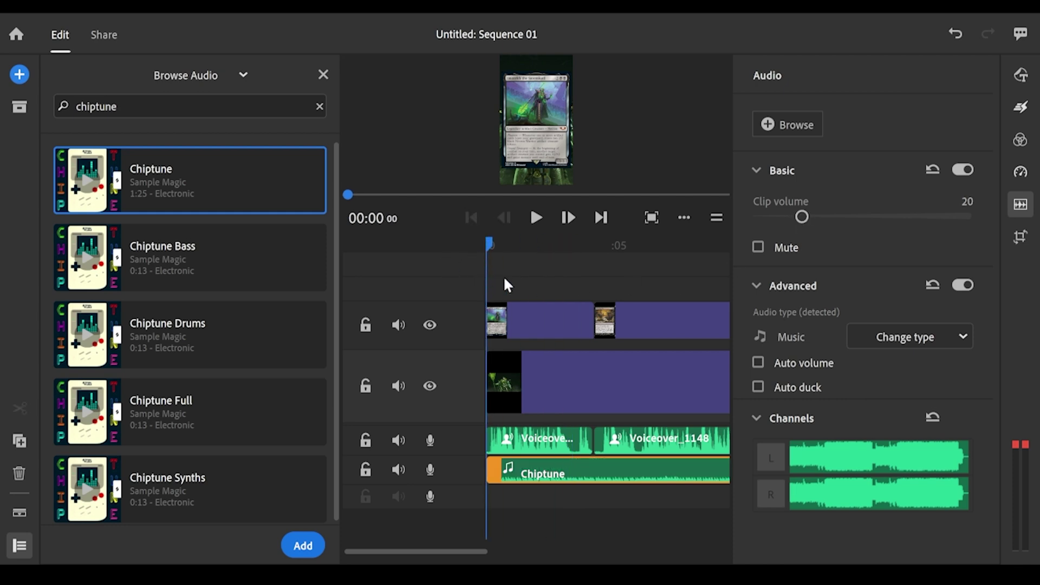
{"action": "left_click", "coordinate": [19, 74]}
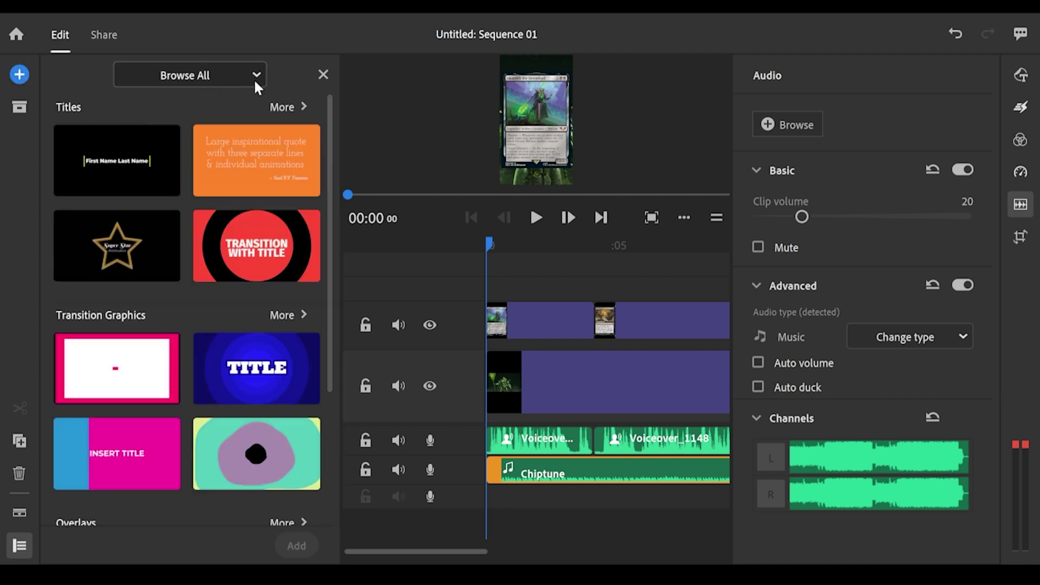
{"action": "left_click", "coordinate": [279, 106]}
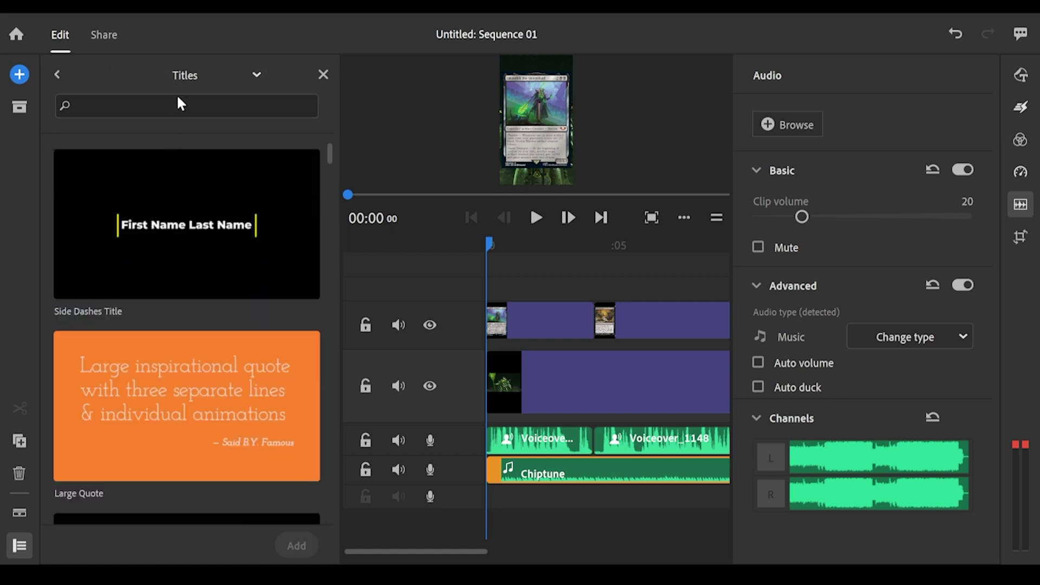
{"action": "left_click", "coordinate": [111, 103]}
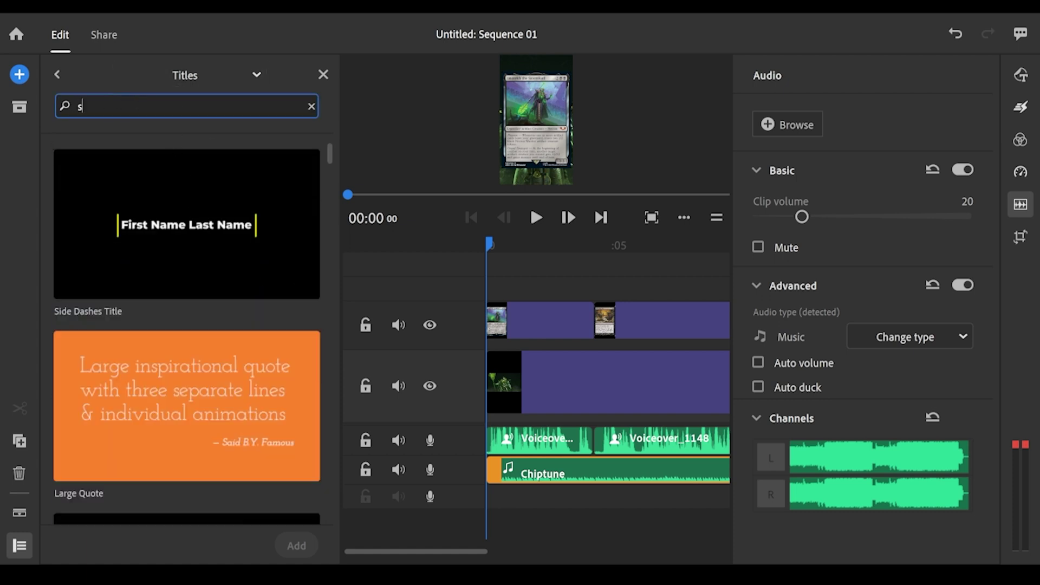
{"action": "type", "text": "slash"}
{"action": "key", "text": "Return"}
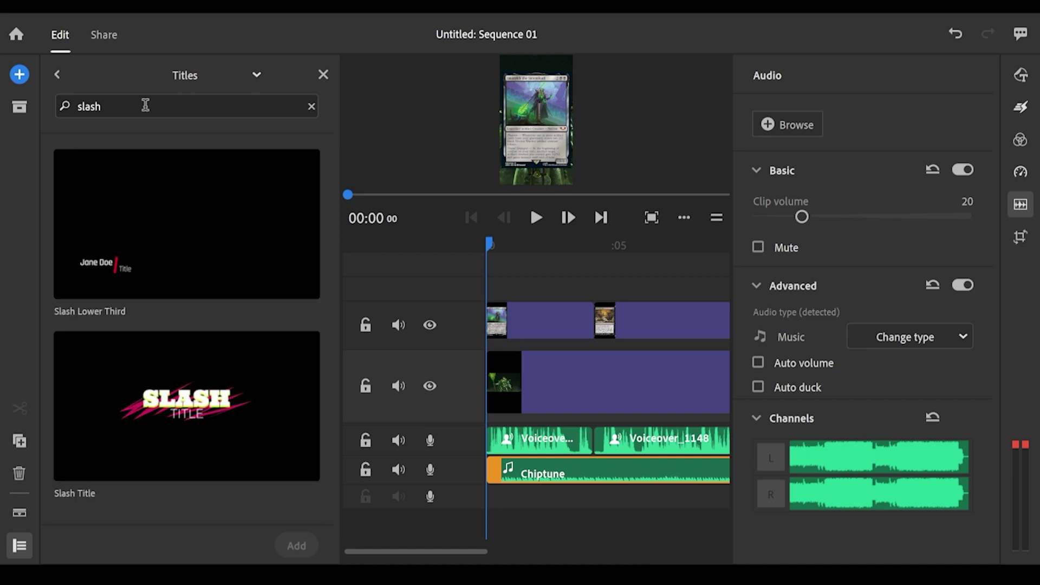
{"action": "left_click_drag", "start_coordinate": [180, 423], "coordinate": [486, 289]}
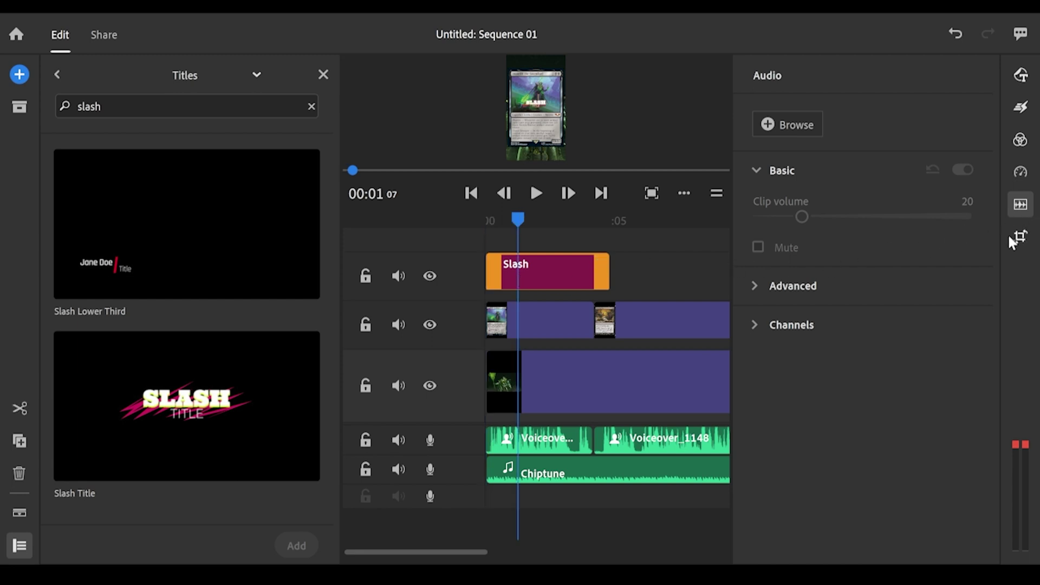
Enlarge the preview and trim the Slash title's end to match the end of the first card clip
{"action": "left_click", "coordinate": [717, 193]}
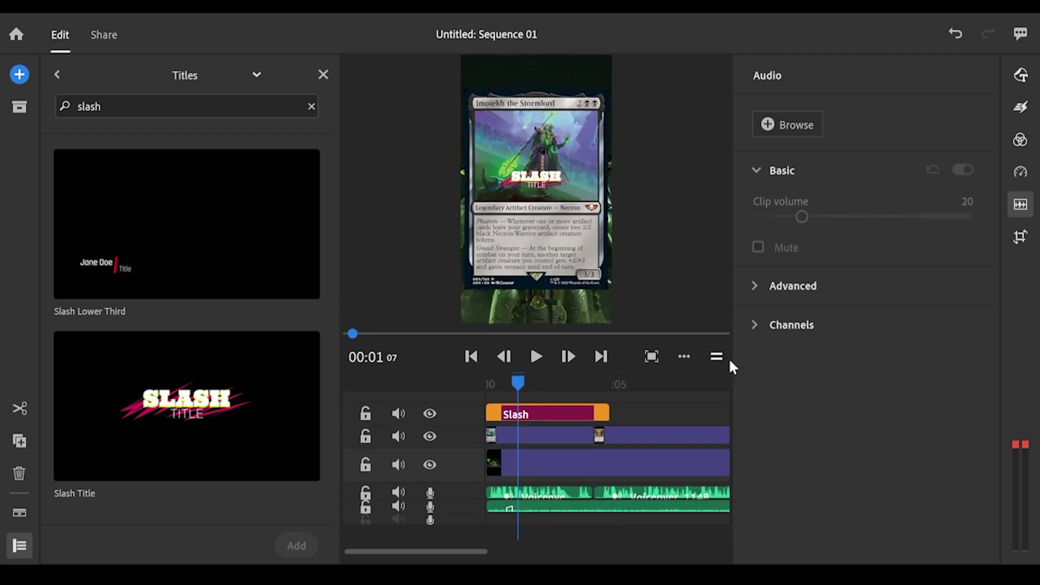
{"action": "left_click", "coordinate": [1018, 208]}
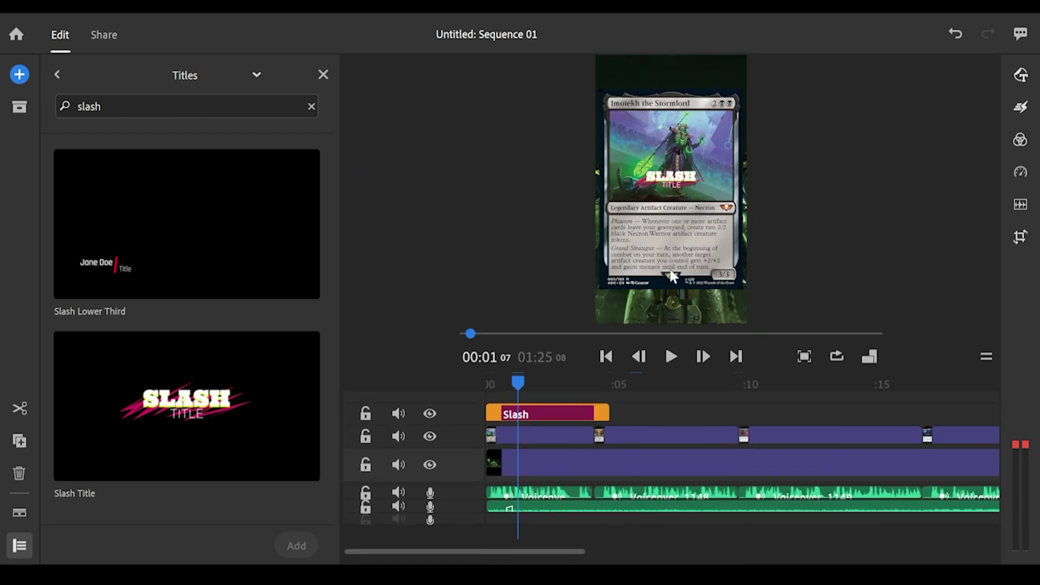
{"action": "left_click_drag", "start_coordinate": [603, 412], "coordinate": [594, 413]}
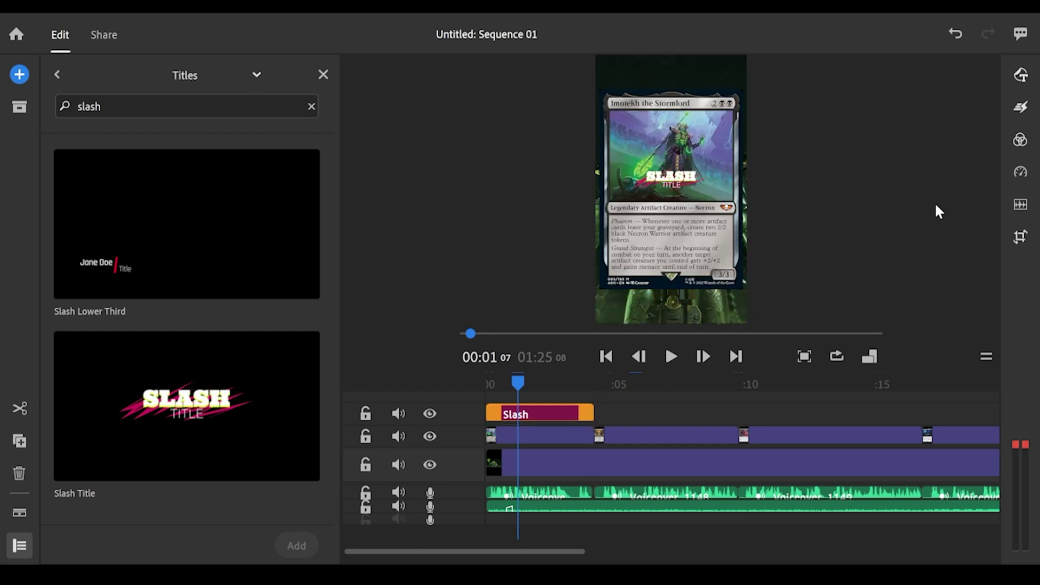
Set the Slash title's vertical position to 234 and its proportional scale to 135, keeping the horizontal position at 540
{"action": "left_click", "coordinate": [1020, 236]}
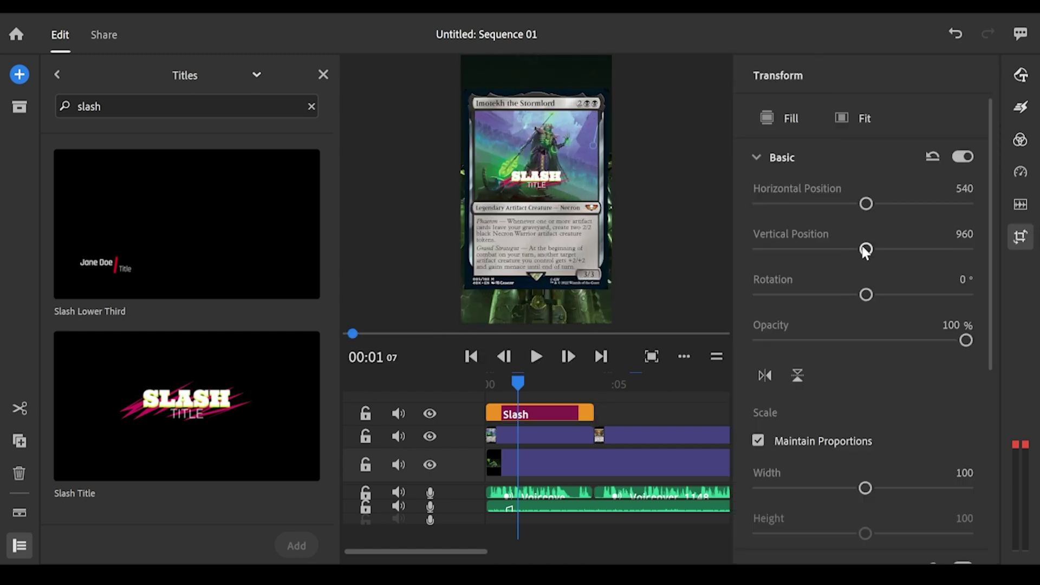
{"action": "left_click_drag", "start_coordinate": [865, 250], "coordinate": [822, 262]}
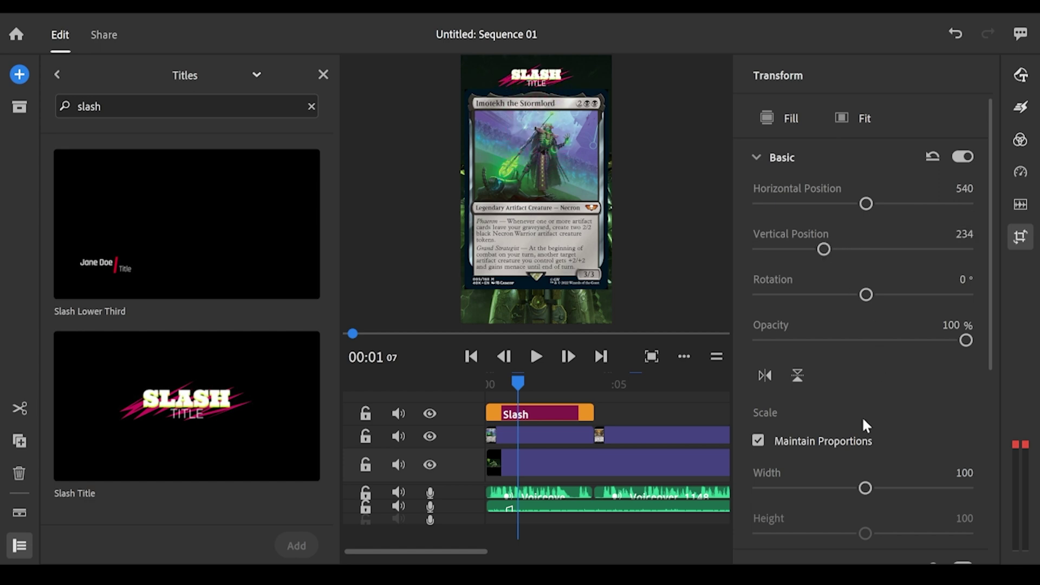
{"action": "left_click_drag", "start_coordinate": [865, 488], "coordinate": [898, 496]}
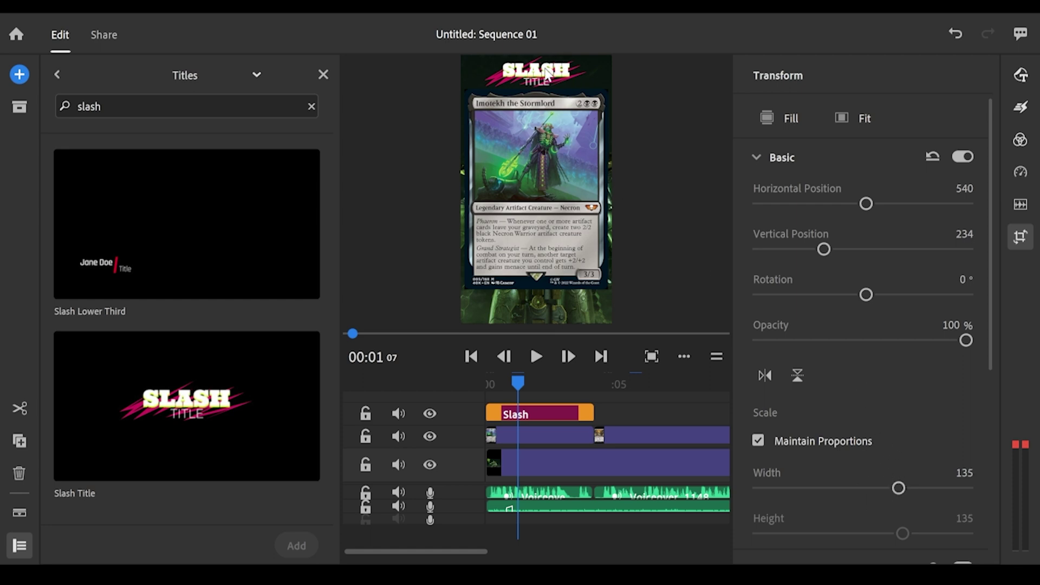
{"action": "left_click_drag", "start_coordinate": [547, 73], "coordinate": [532, 88]}
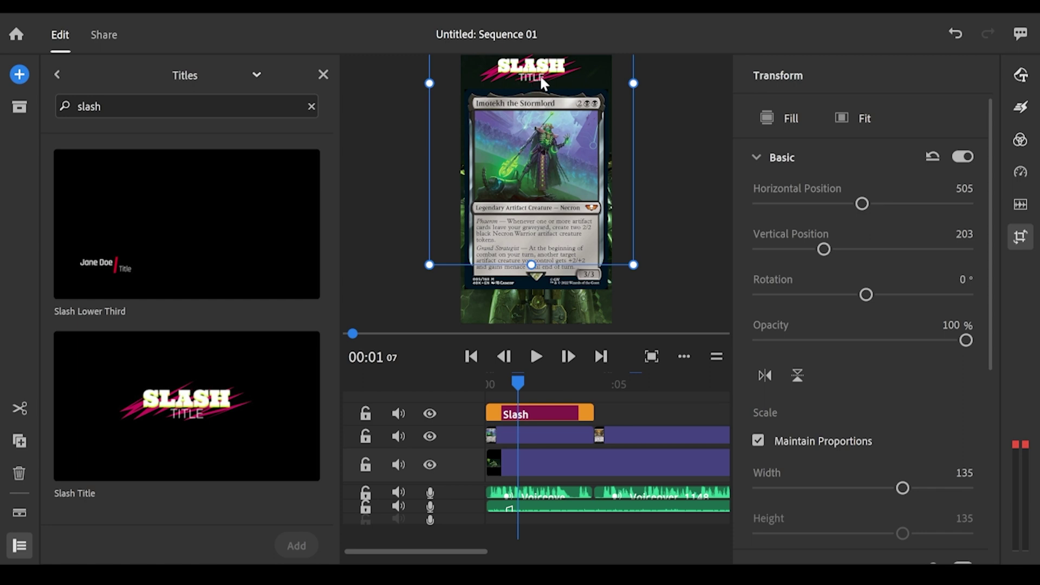
{"action": "key", "text": "ctrl+z"}
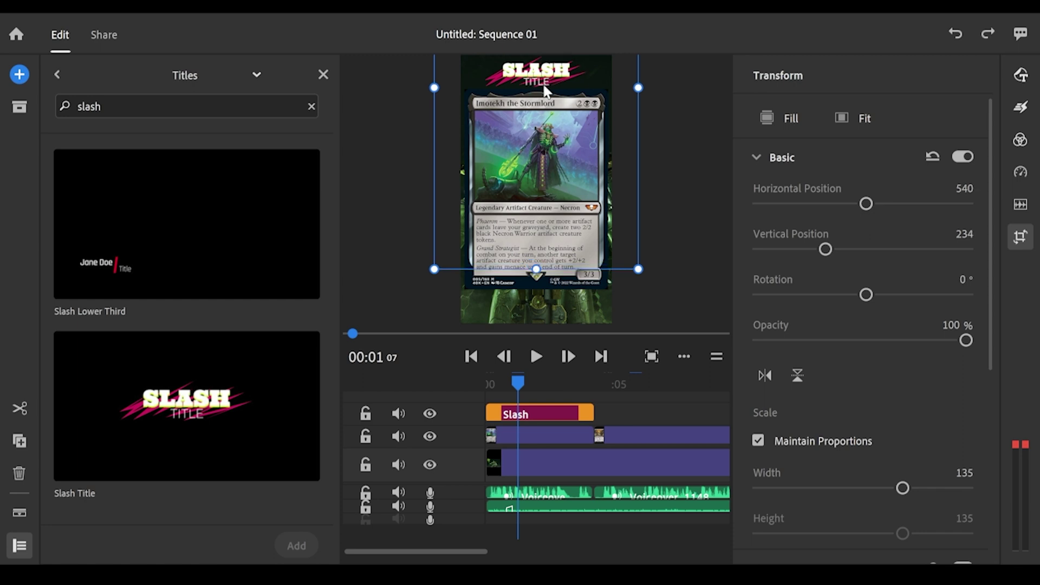
Replace the main text of the Slash title with "top 5 in 25"
{"action": "left_click", "coordinate": [545, 415]}
{"action": "double_click", "coordinate": [544, 408]}
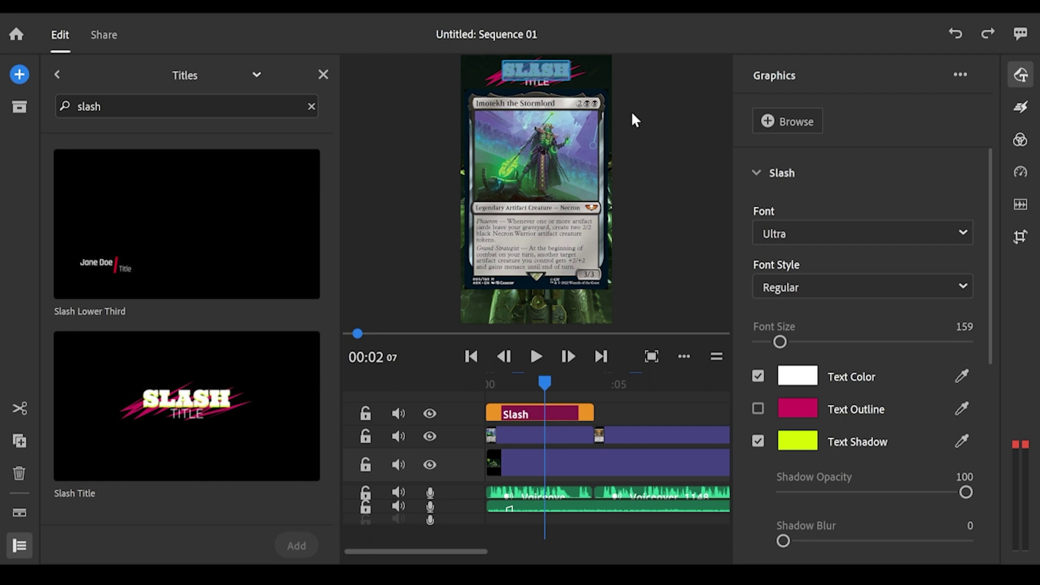
{"action": "type", "text": "top 5"}
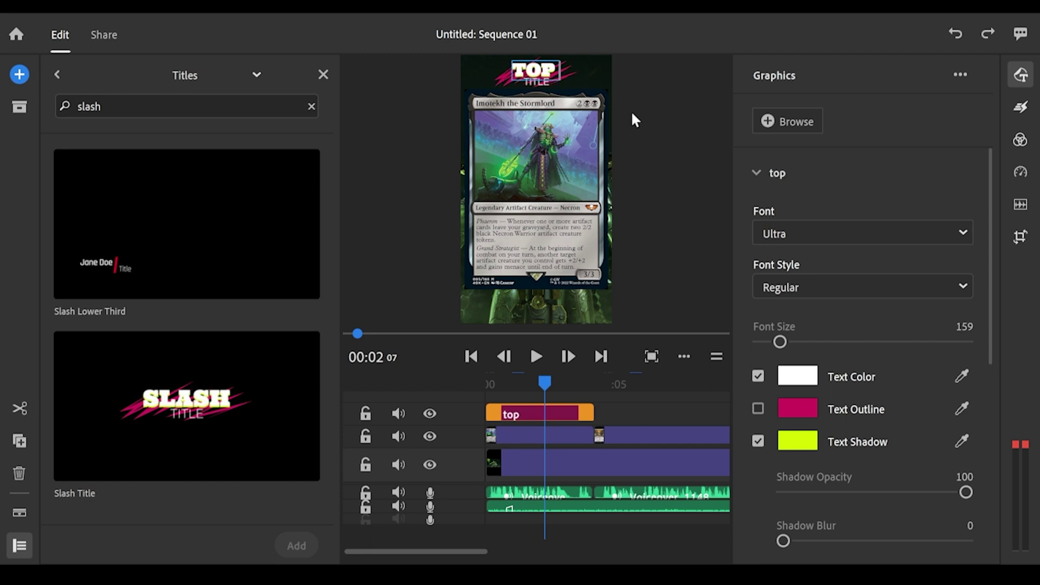
{"action": "type", "text": " in 25"}
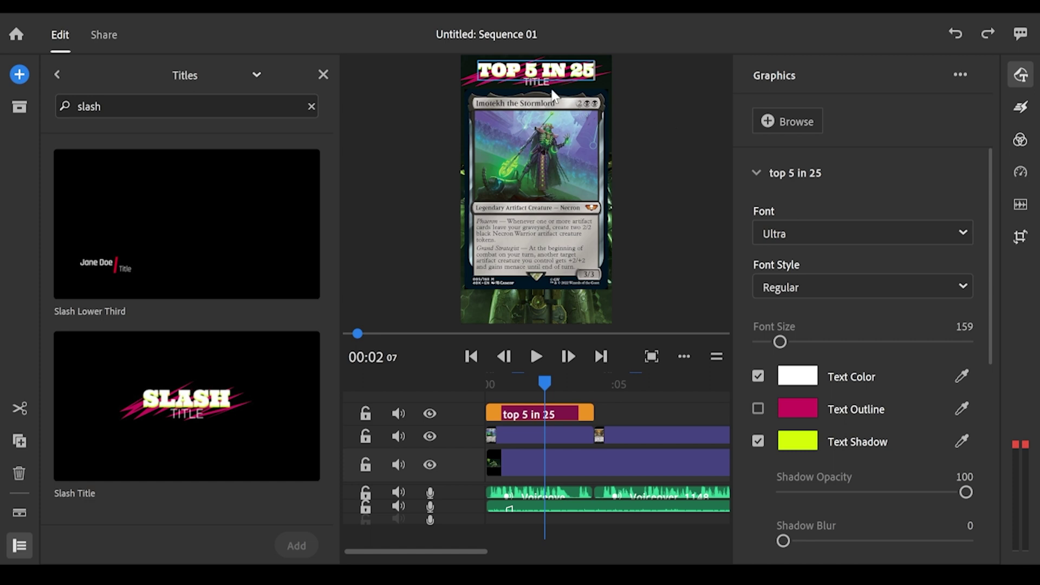
Delete the secondary "Title" text beneath "top 5 in 25" so that line is empty
{"action": "left_click", "coordinate": [775, 174]}
{"action": "left_click", "coordinate": [778, 223]}
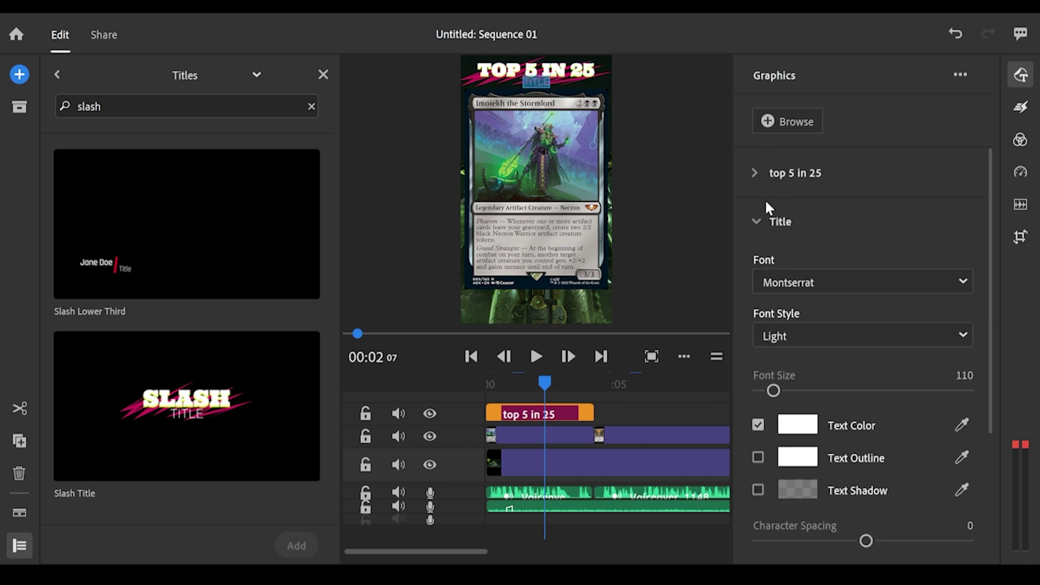
{"action": "key", "text": "BackSpace"}
{"action": "left_click", "coordinate": [1022, 109]}
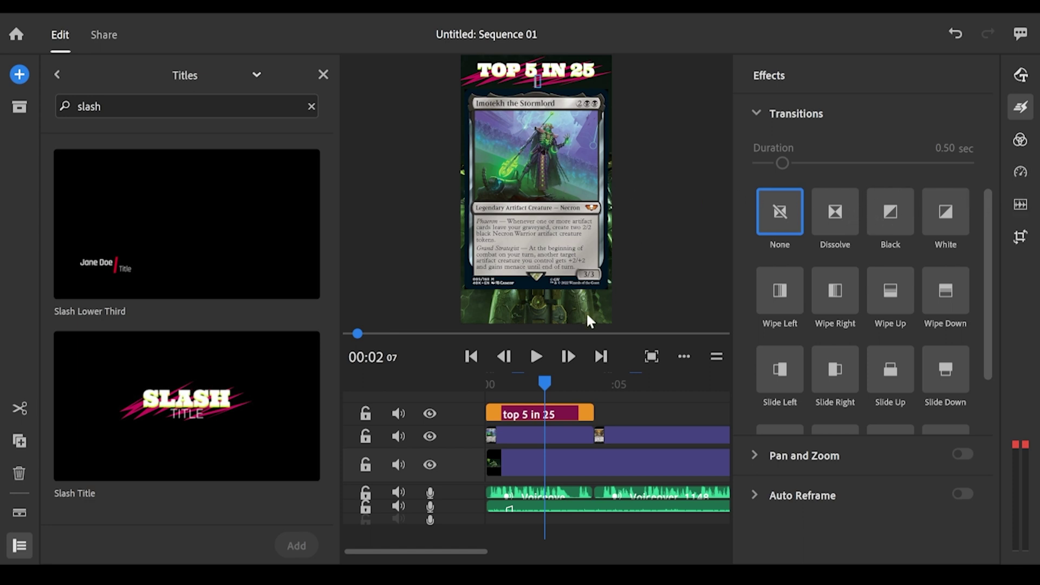
{"action": "left_click", "coordinate": [567, 407]}
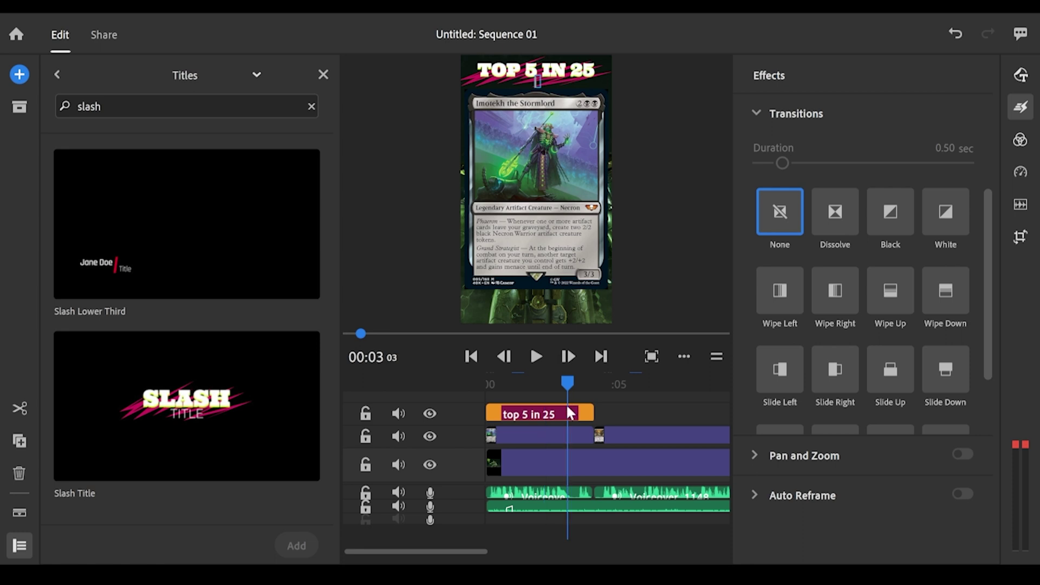
Restyle the "top 5 in 25" text with a black fill, a bright green outline of size 20 and no shadow
{"action": "left_click", "coordinate": [538, 413]}
{"action": "scroll", "coordinate": [906, 340], "scroll_direction": "down", "scroll_amount": 4}
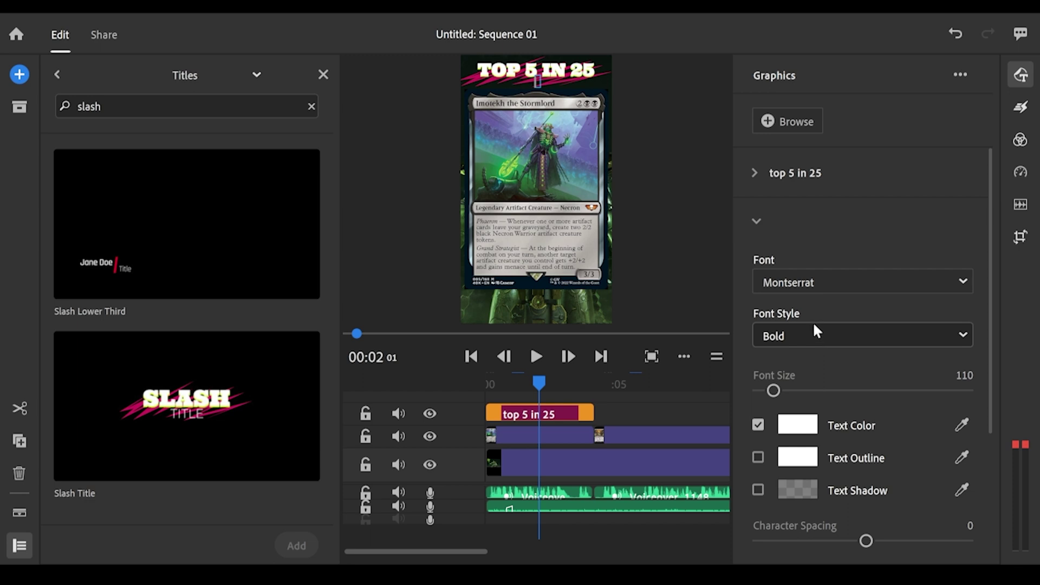
{"action": "left_click", "coordinate": [814, 228]}
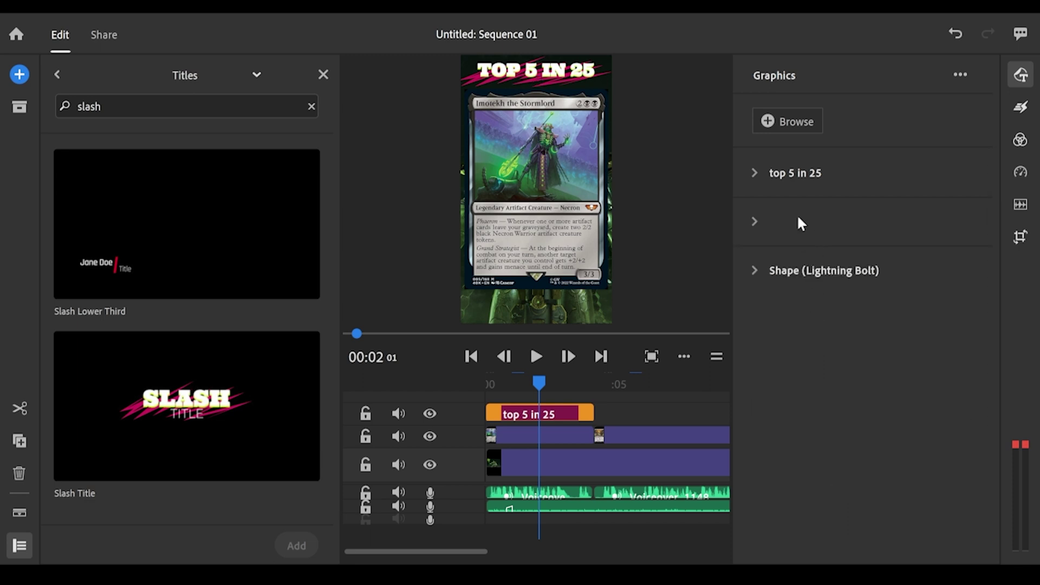
{"action": "left_click", "coordinate": [788, 173]}
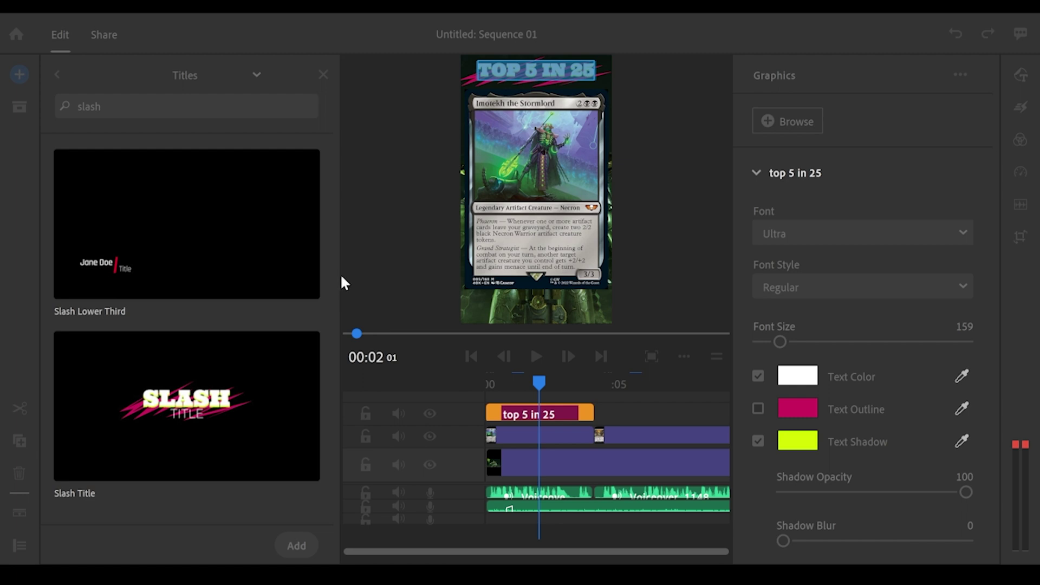
{"action": "left_click", "coordinate": [757, 441]}
{"action": "left_click", "coordinate": [758, 408]}
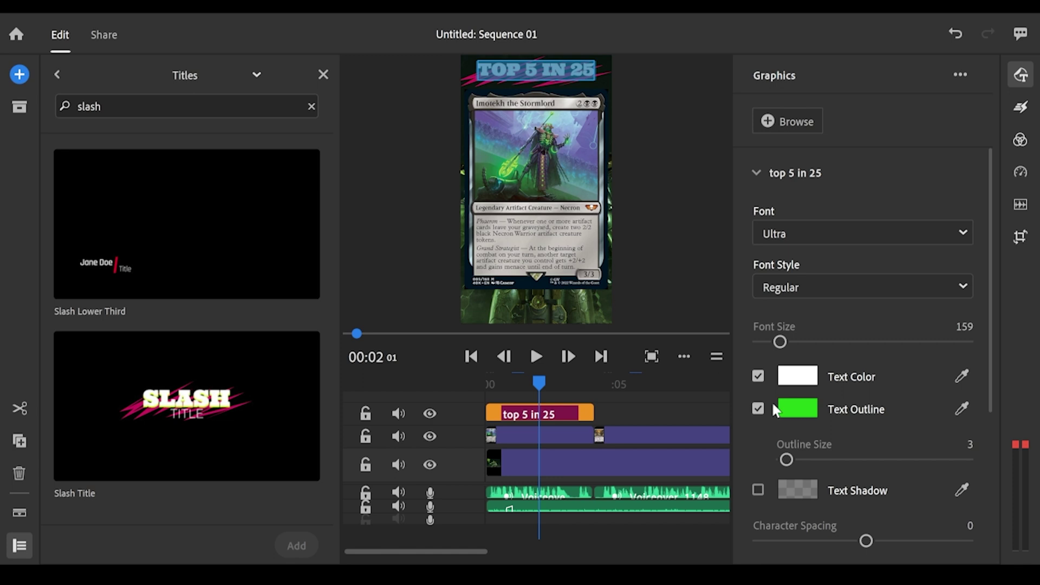
{"action": "left_click_drag", "start_coordinate": [792, 460], "coordinate": [802, 460]}
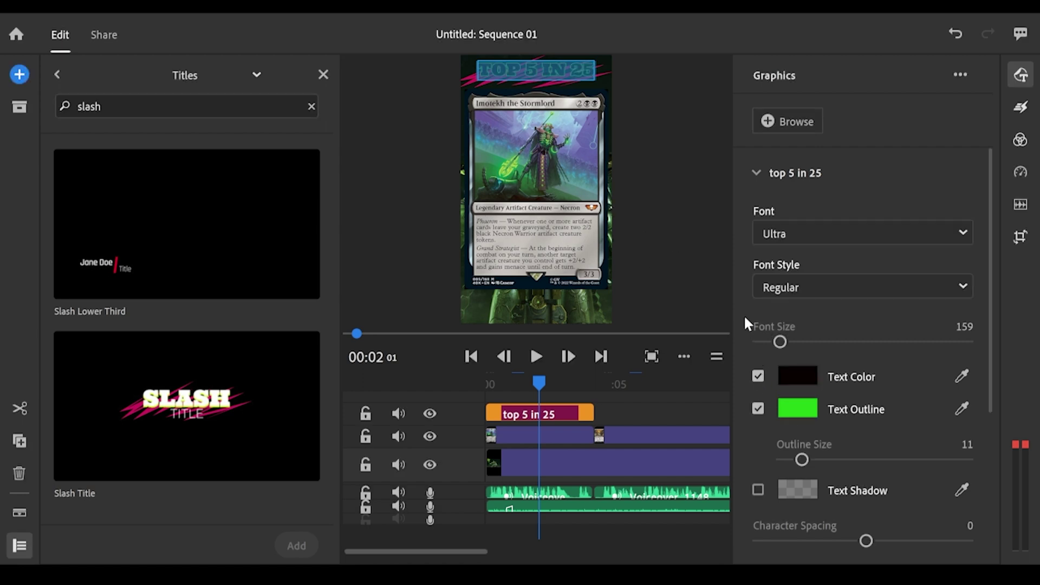
{"action": "scroll", "coordinate": [780, 369], "scroll_direction": "down", "scroll_amount": 1}
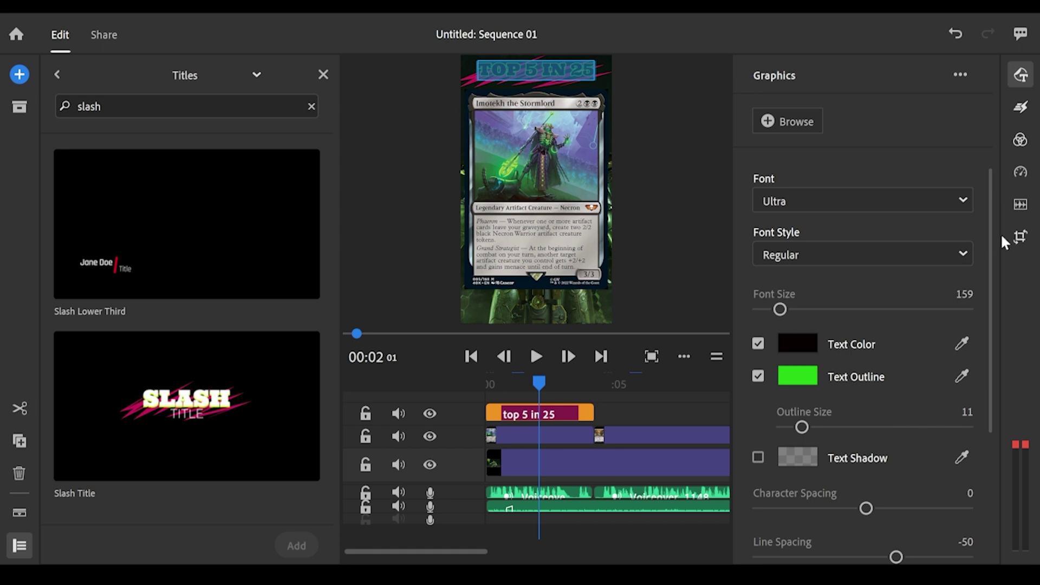
{"action": "left_click_drag", "start_coordinate": [799, 426], "coordinate": [817, 437]}
{"action": "scroll", "coordinate": [818, 176], "scroll_direction": "up", "scroll_amount": 1}
{"action": "left_click", "coordinate": [817, 171]}
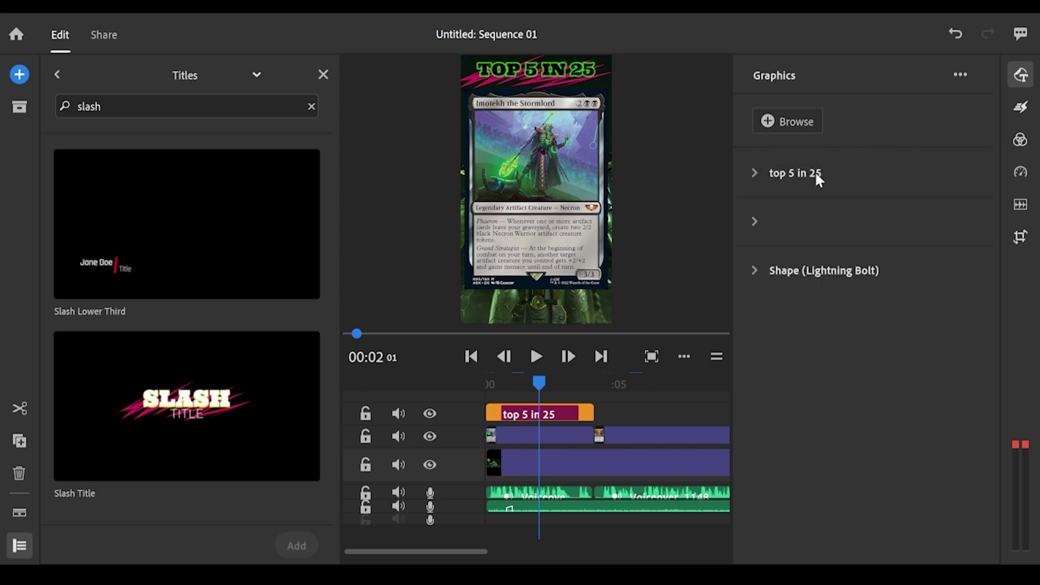
Give the Lightning Bolt shape a size 5 outline in the title text's green and a dark navy fill sampled from the card
{"action": "left_click", "coordinate": [754, 271]}
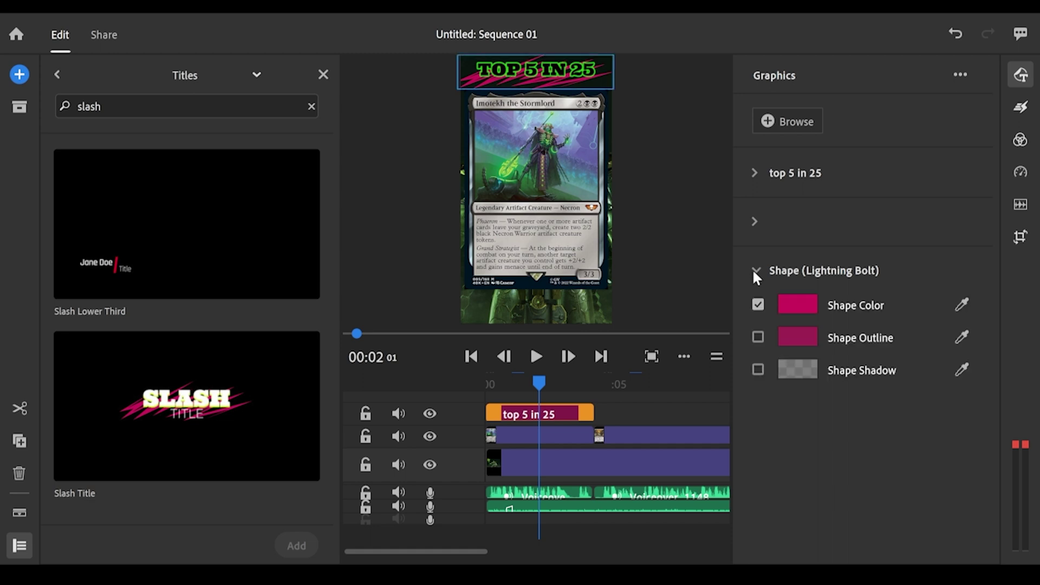
{"action": "left_click", "coordinate": [757, 338]}
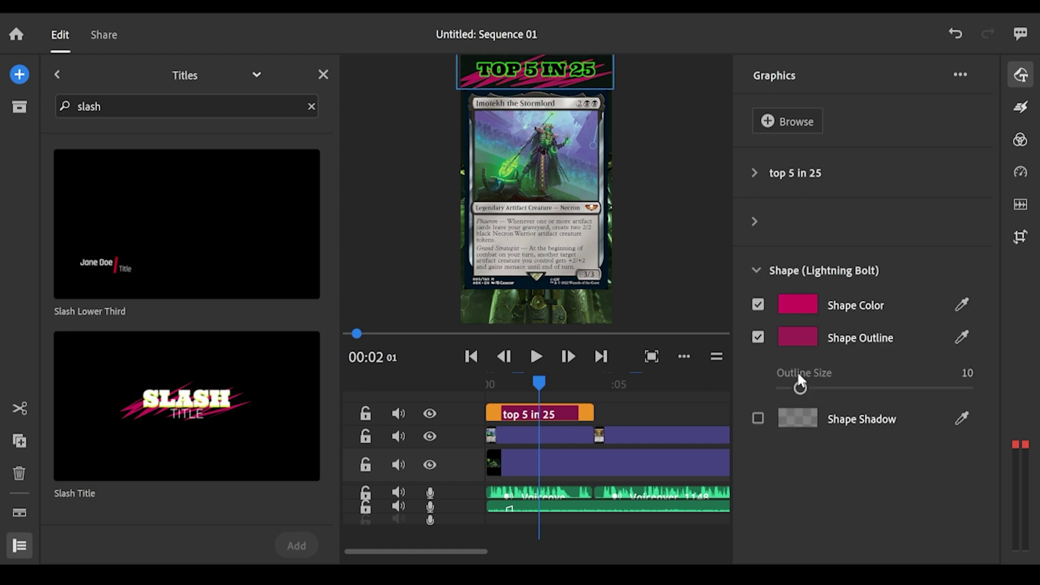
{"action": "left_click", "coordinate": [960, 335]}
{"action": "left_click", "coordinate": [584, 63]}
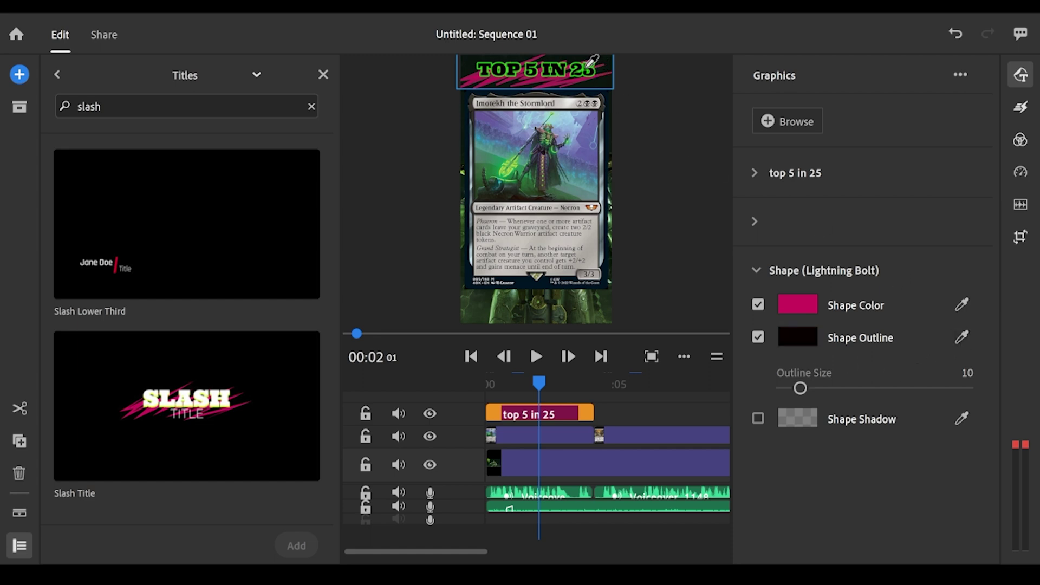
{"action": "left_click", "coordinate": [584, 68]}
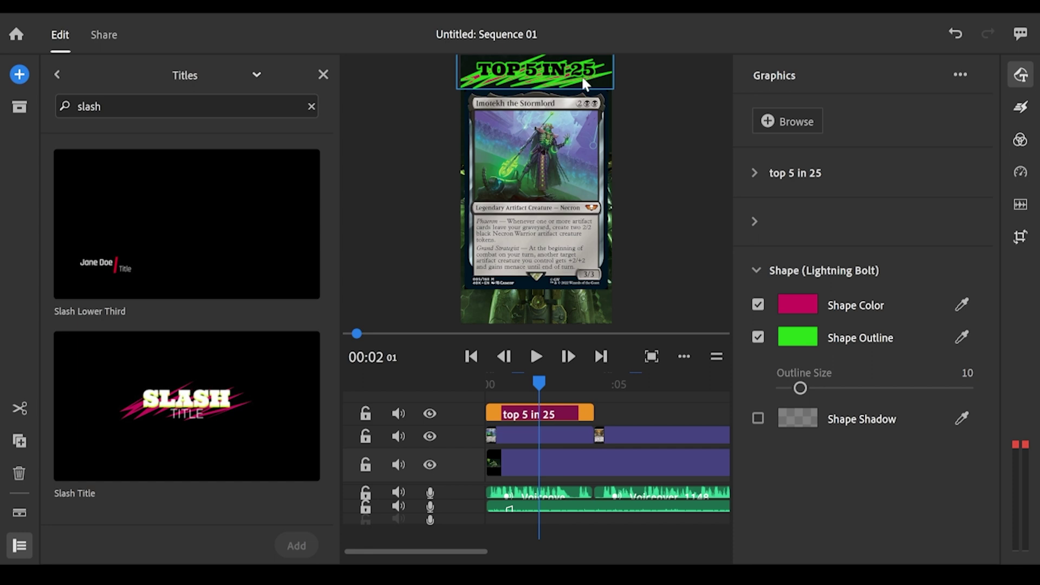
{"action": "left_click_drag", "start_coordinate": [800, 388], "coordinate": [789, 389]}
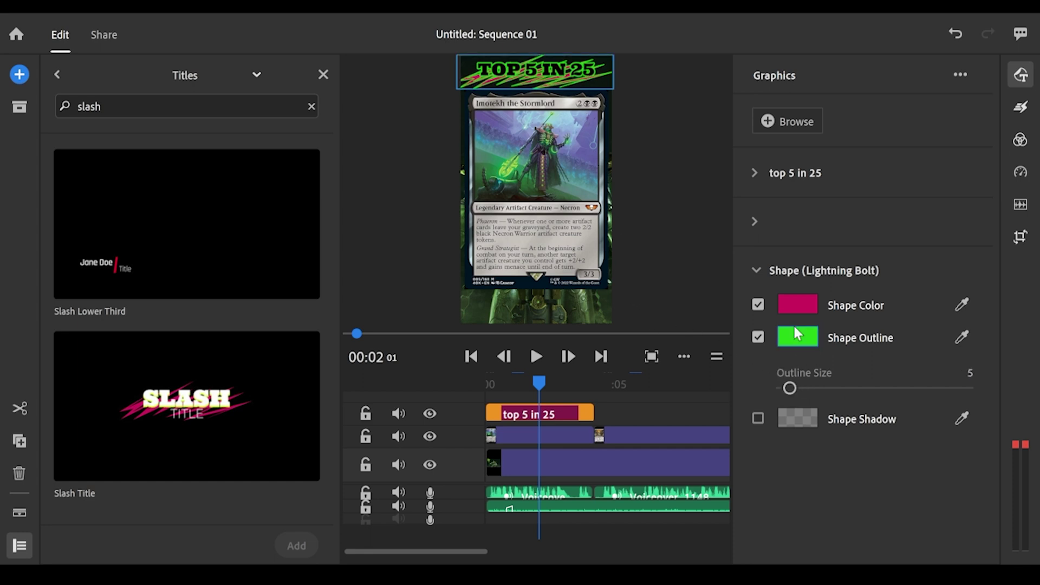
{"action": "left_click", "coordinate": [960, 304]}
{"action": "left_click", "coordinate": [605, 96]}
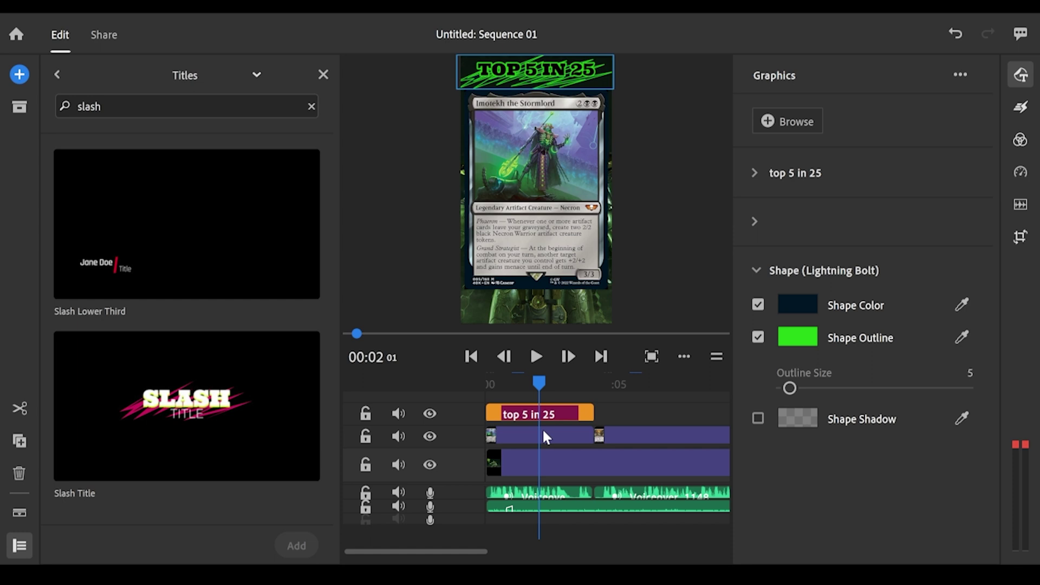
Duplicate the "top 5 in 25" title onto a track above and set the copy's vertical position to 1897
{"action": "key", "text": "ctrl+v"}
{"action": "left_click", "coordinate": [549, 394]}
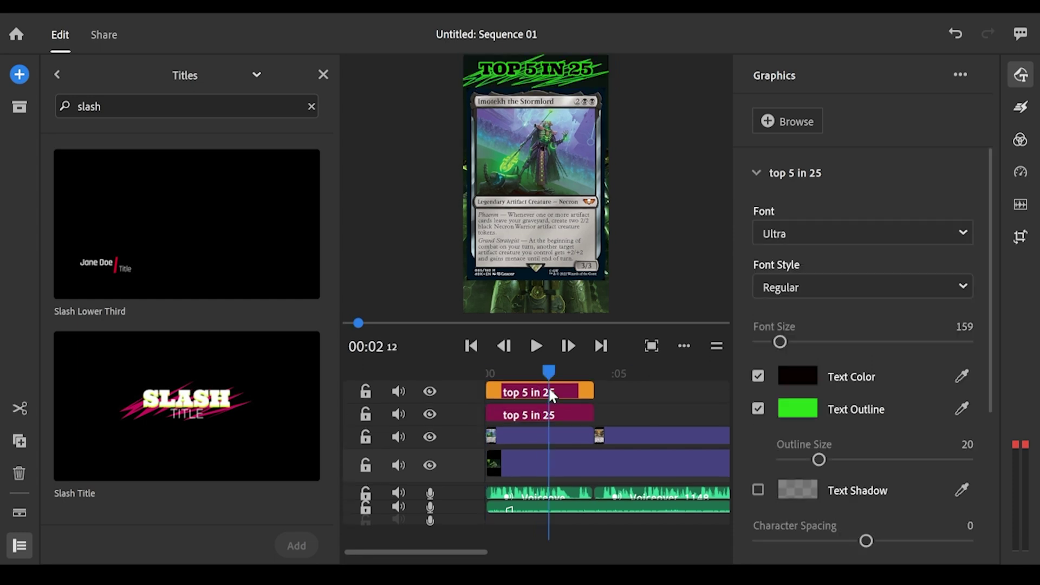
{"action": "left_click", "coordinate": [1019, 235]}
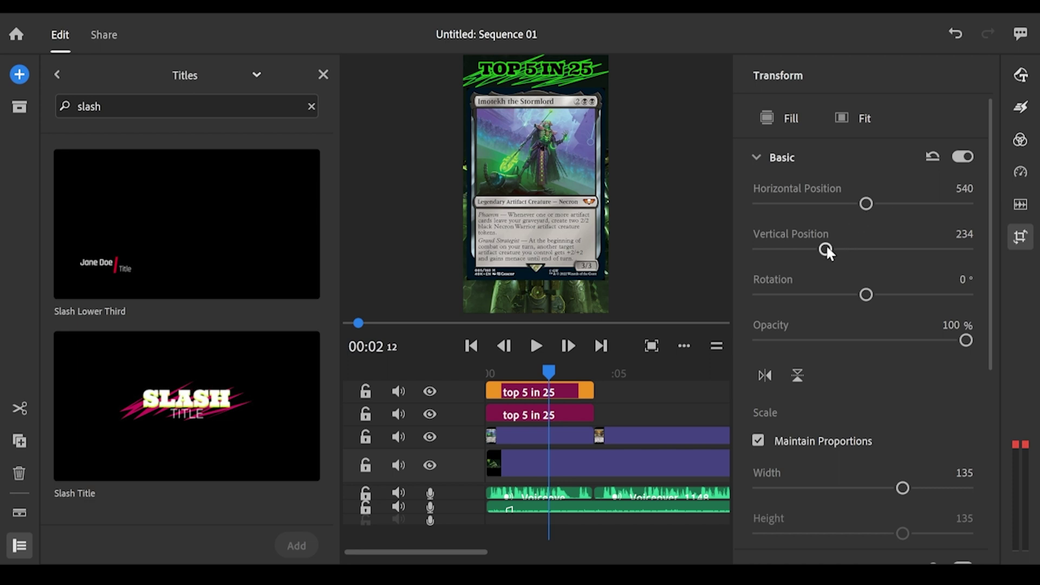
{"action": "left_click_drag", "start_coordinate": [826, 249], "coordinate": [912, 297]}
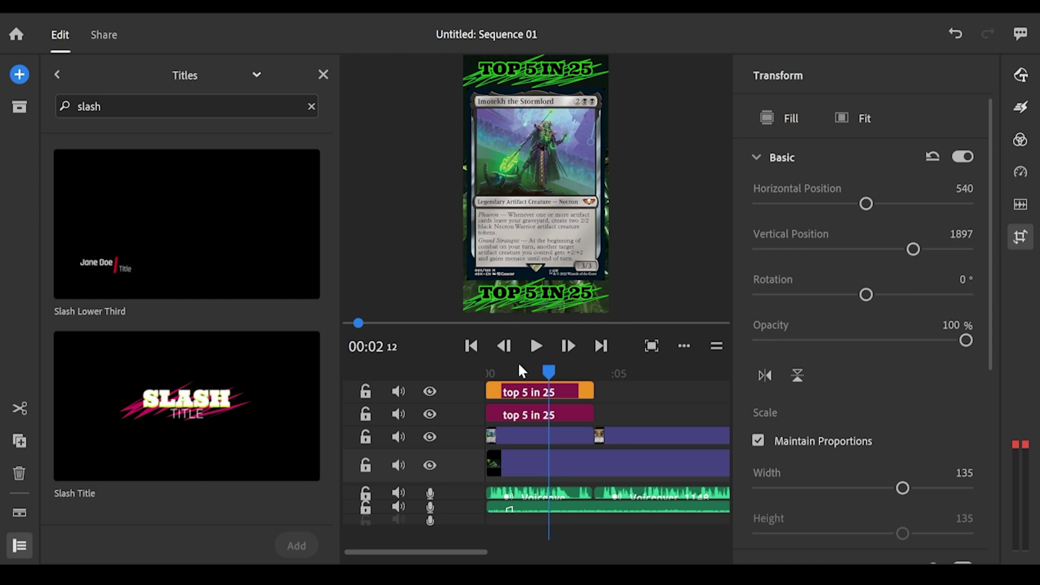
Change the text of the title copy below the card to "imotekh the stormlord"
{"action": "left_click", "coordinate": [534, 389]}
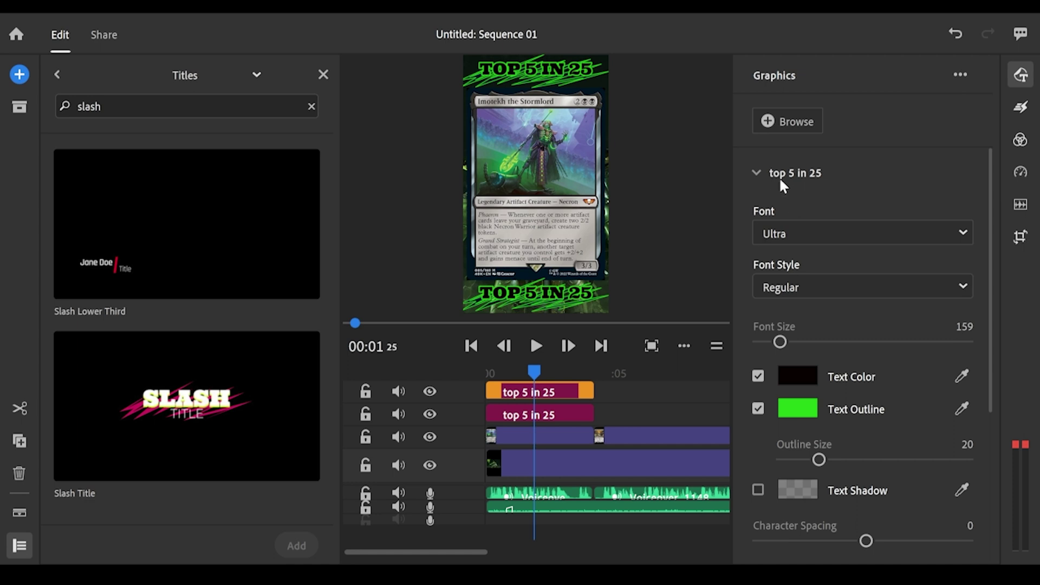
{"action": "left_click", "coordinate": [760, 173]}
{"action": "left_click", "coordinate": [760, 173]}
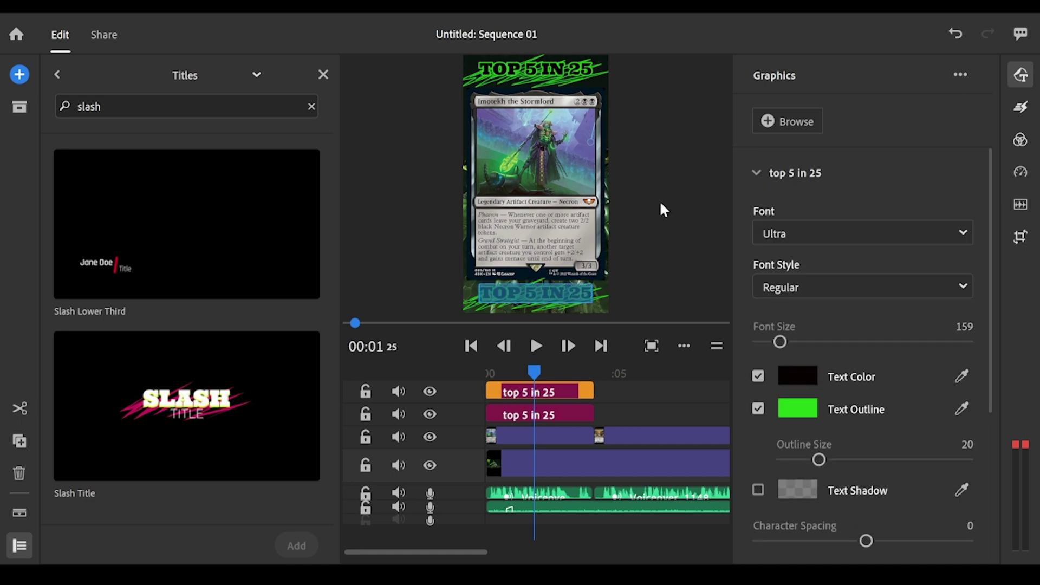
{"action": "type", "text": "imote"}
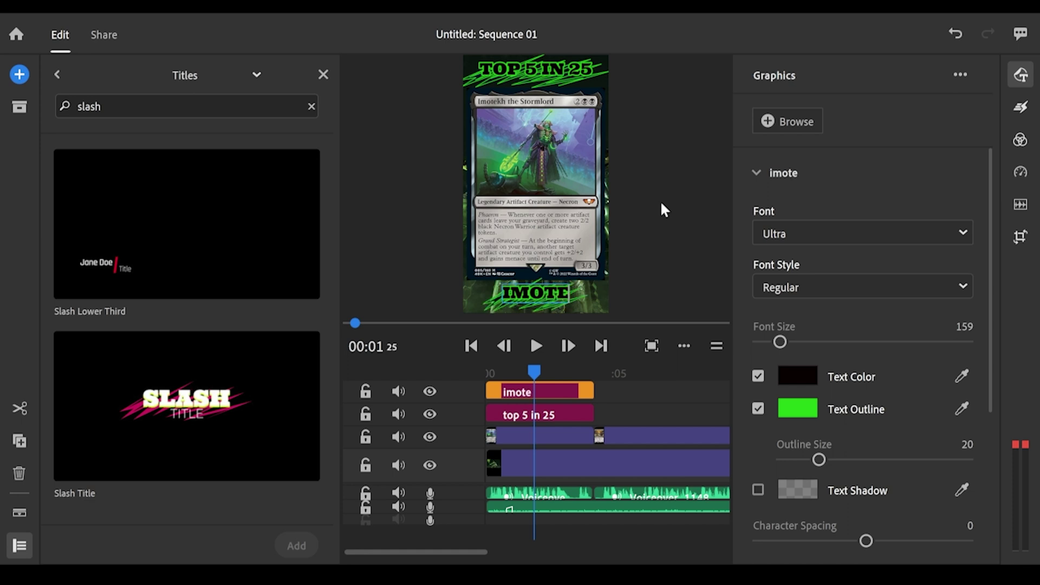
{"action": "type", "text": "k"}
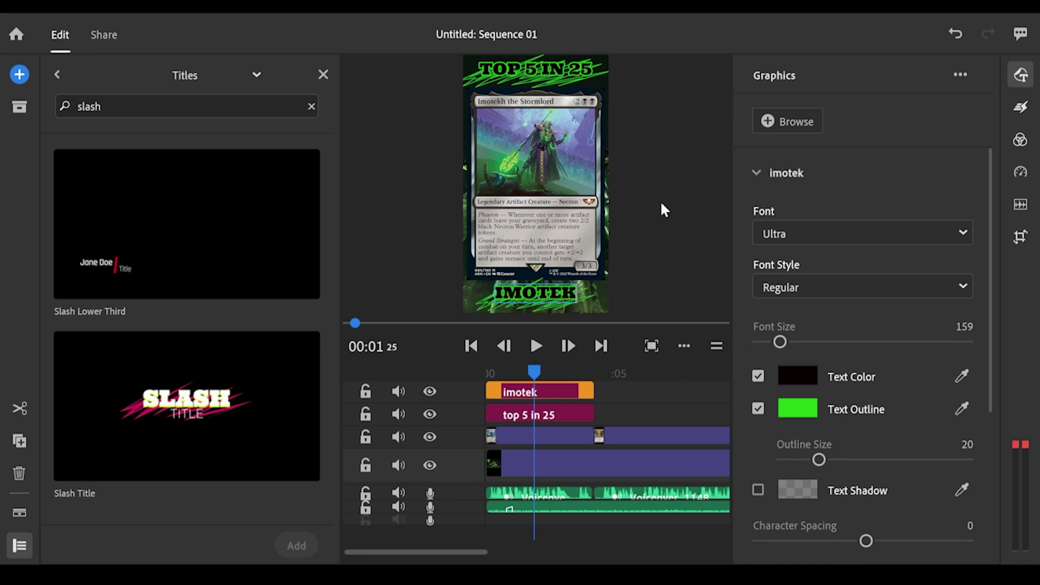
{"action": "type", "text": "h the"}
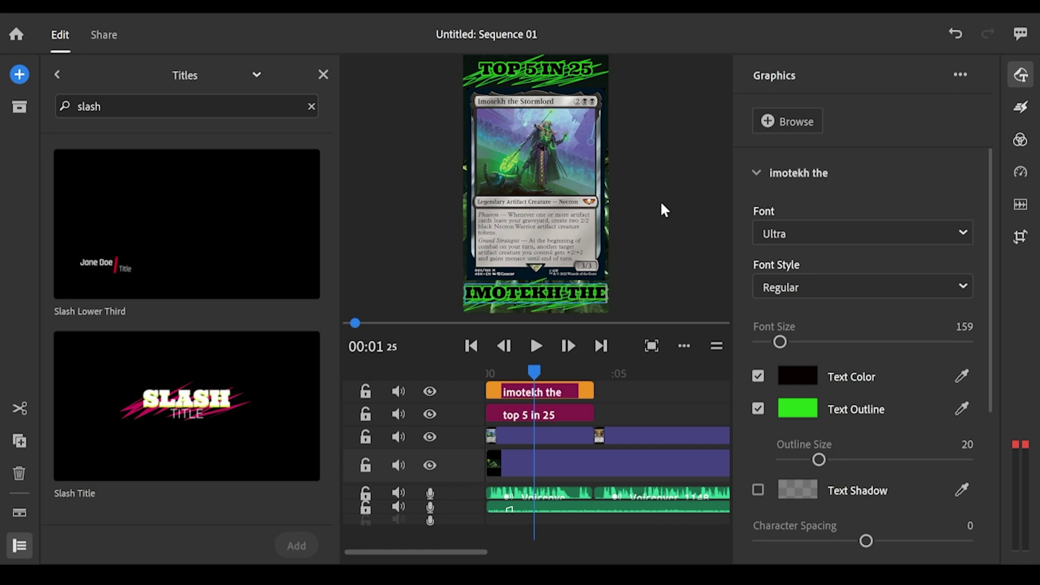
{"action": "type", "text": " storm"}
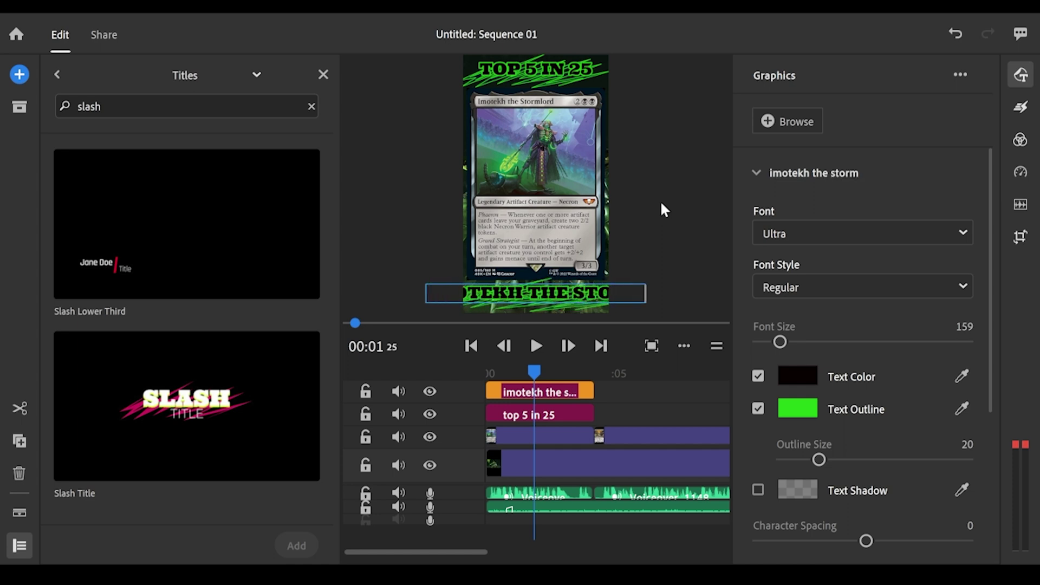
{"action": "type", "text": "lord"}
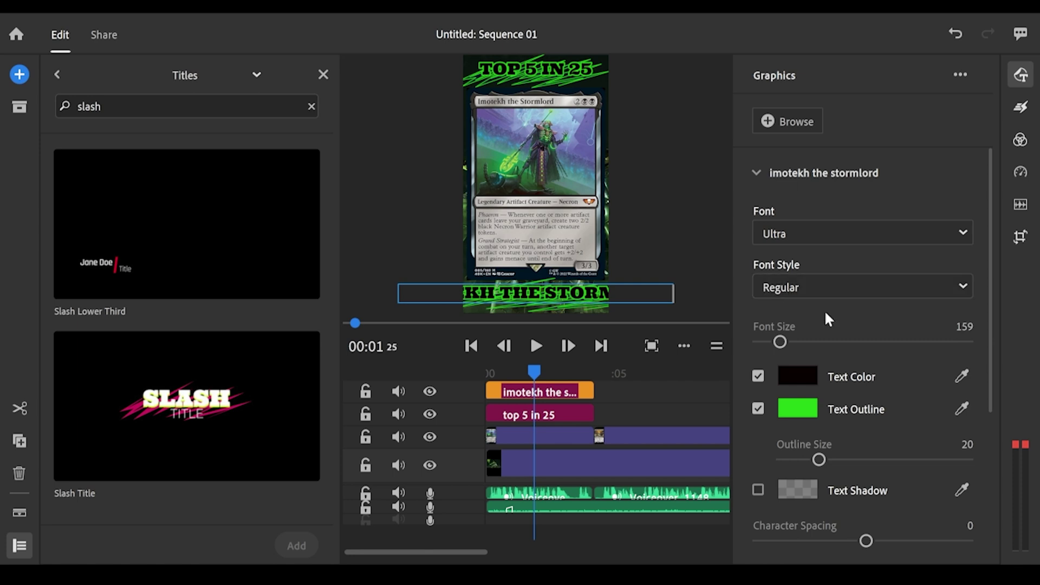
Scale the "imotekh the stormlord" title proportionally to 66 and set its vertical position to 1852
{"action": "left_click", "coordinate": [1020, 237]}
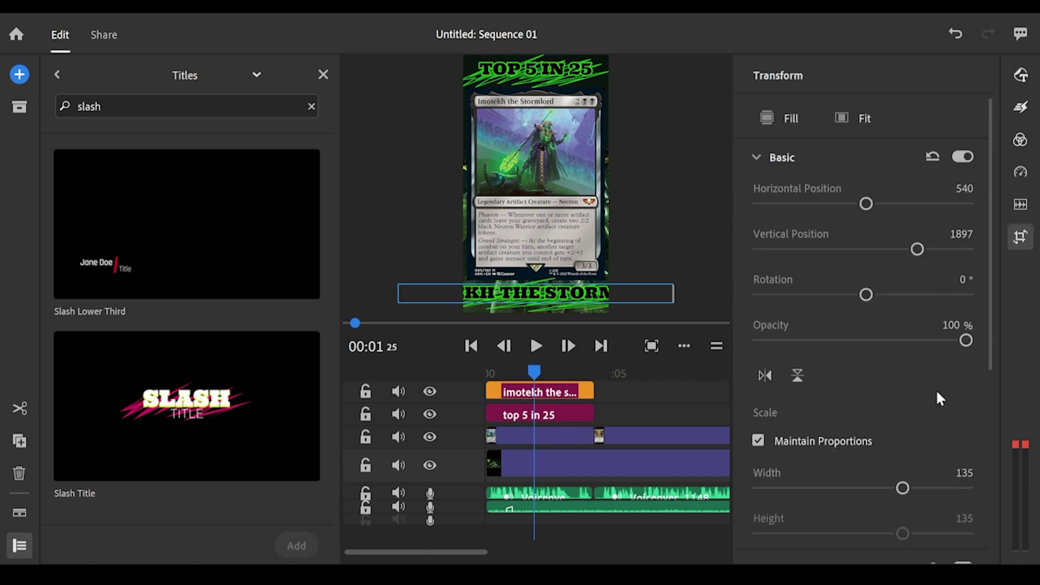
{"action": "left_click_drag", "start_coordinate": [901, 488], "coordinate": [828, 511]}
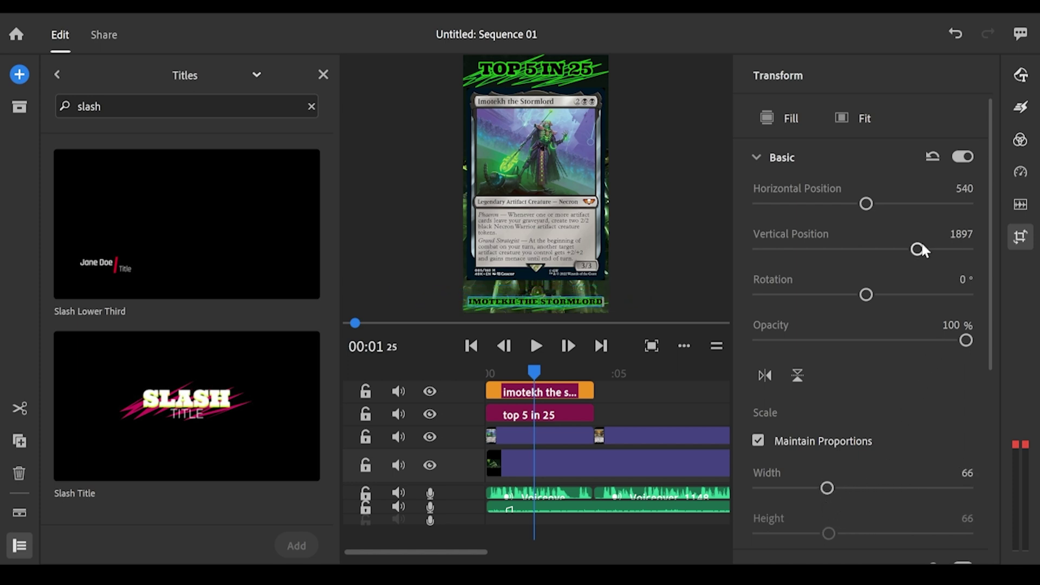
{"action": "mouse_move", "coordinate": [918, 249]}
{"action": "left_mouse_down"}
{"action": "mouse_move", "coordinate": [903, 250]}
{"action": "mouse_move", "coordinate": [909, 261]}
{"action": "left_mouse_up"}
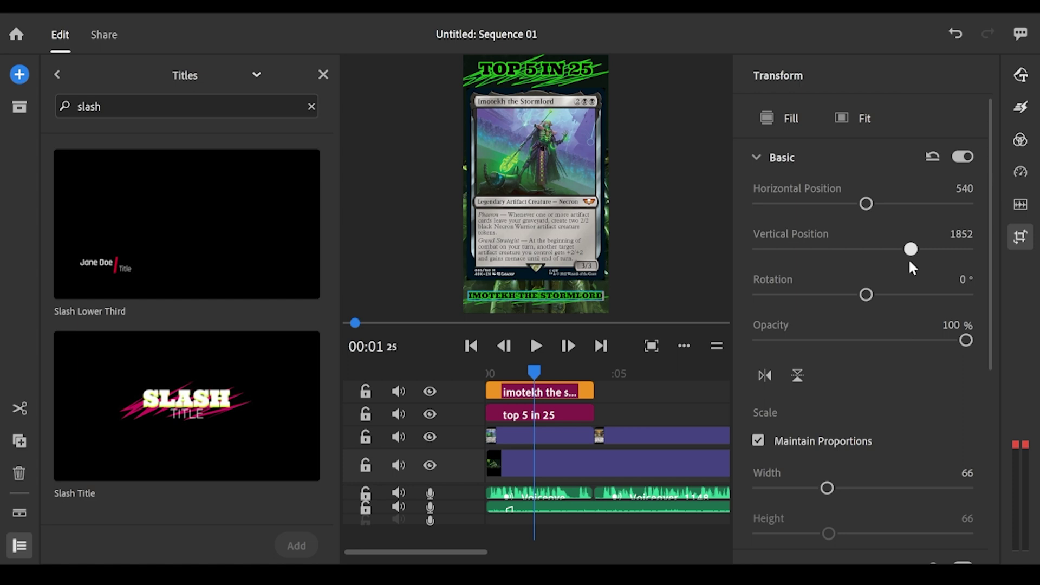
Place the "bcc logo white" image on the track above the cards, starting at the Disturbing Plot card
{"action": "scroll", "coordinate": [544, 406], "scroll_direction": "right", "scroll_amount": 3}
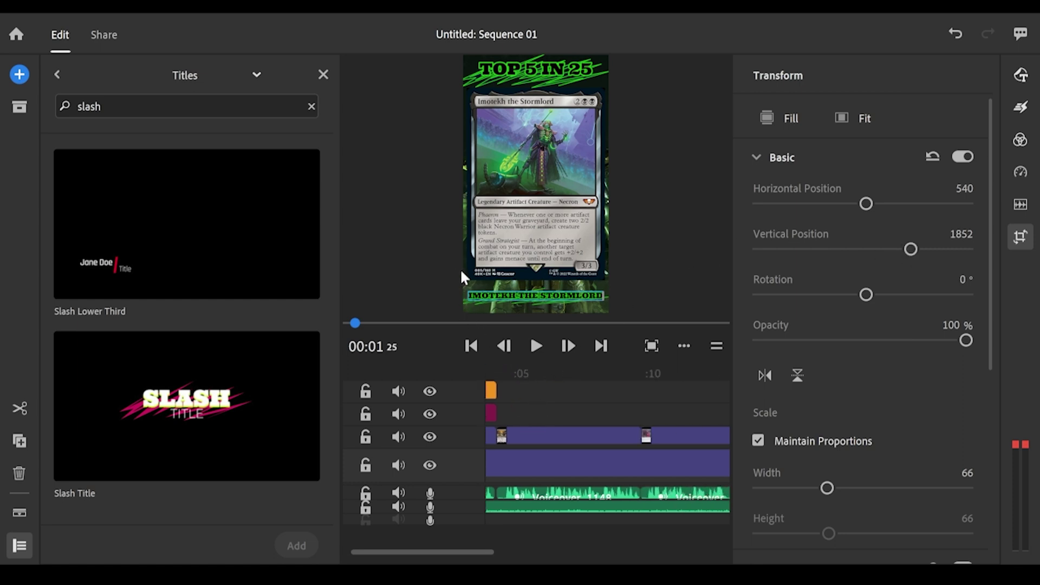
{"action": "left_click", "coordinate": [502, 416]}
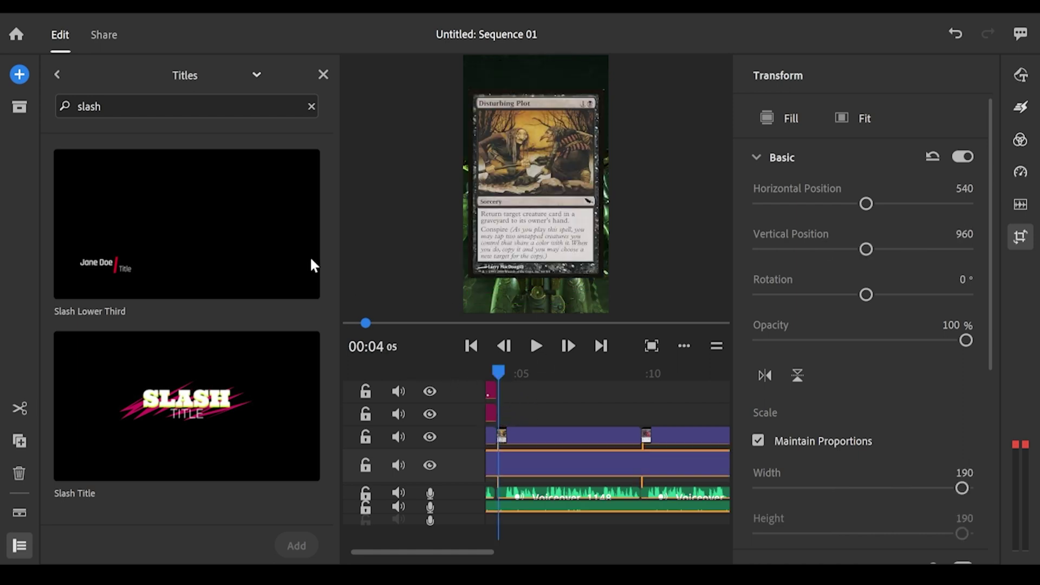
{"action": "left_click", "coordinate": [19, 74]}
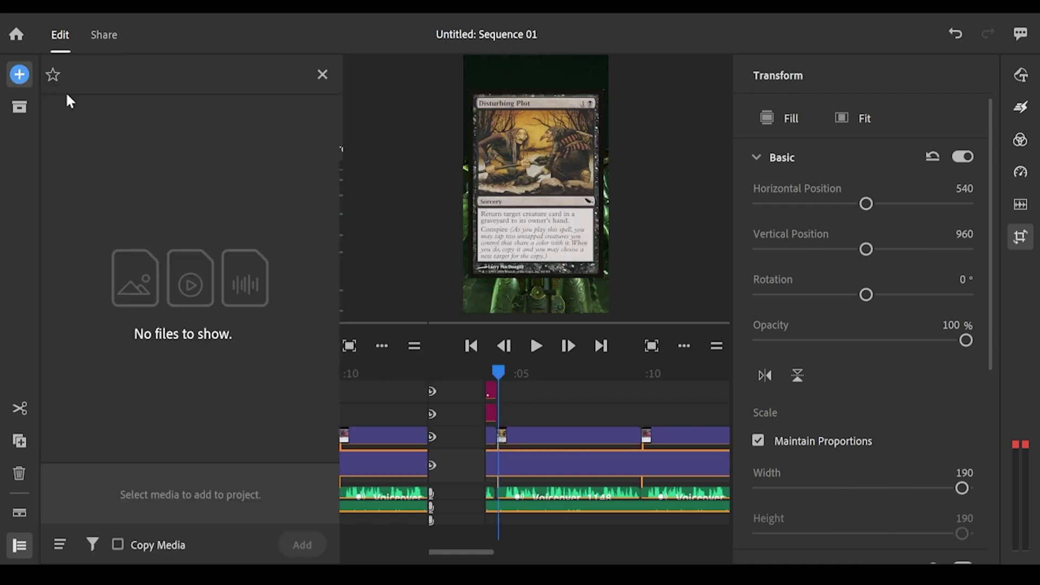
{"action": "left_click", "coordinate": [58, 76]}
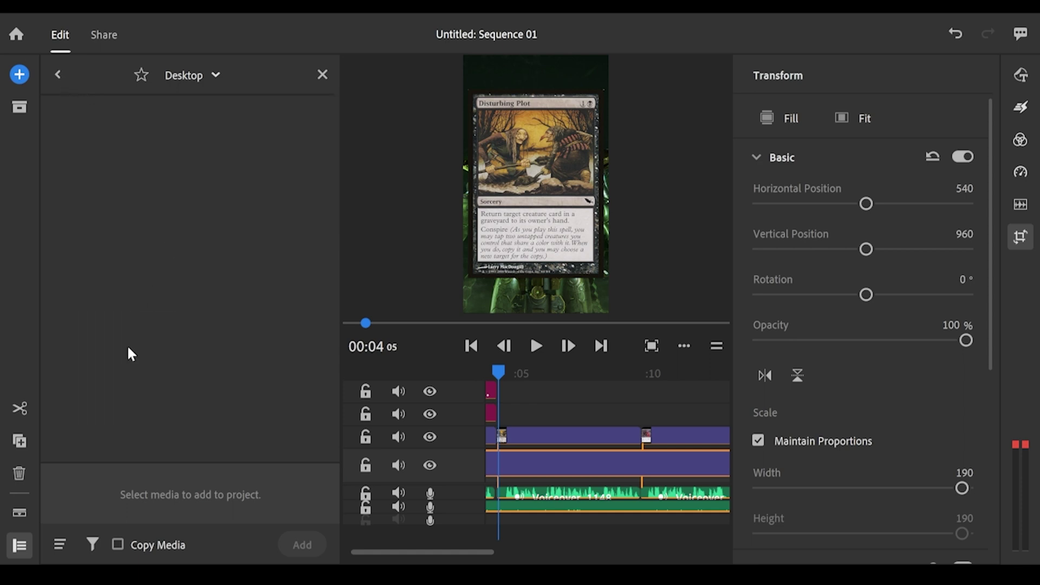
{"action": "double_click", "coordinate": [143, 183]}
{"action": "scroll", "coordinate": [196, 325], "scroll_direction": "down", "scroll_amount": 5}
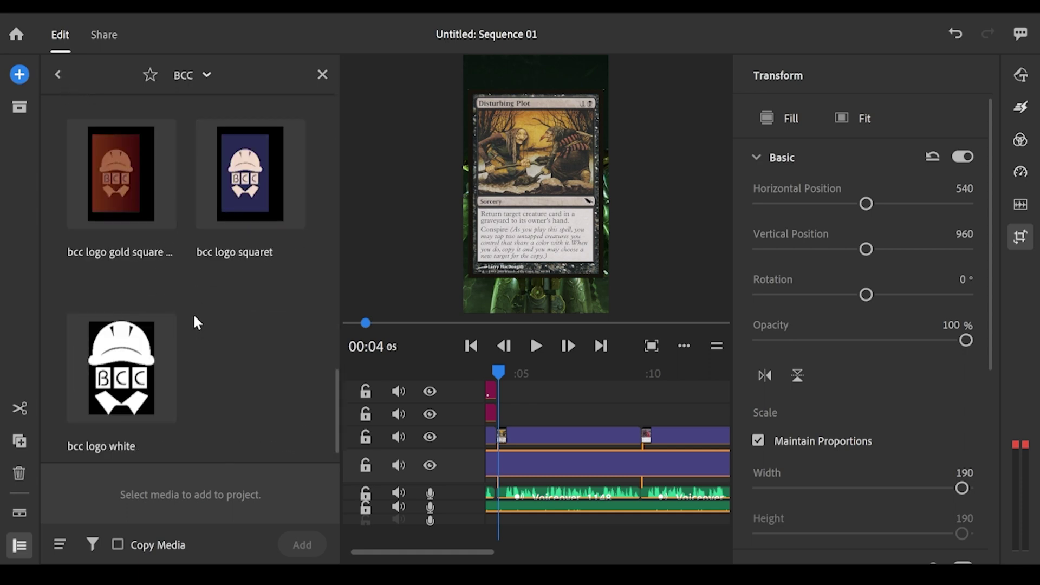
{"action": "left_click", "coordinate": [155, 374]}
{"action": "mouse_move", "coordinate": [529, 420]}
{"action": "left_mouse_down"}
{"action": "mouse_move", "coordinate": [501, 418]}
{"action": "mouse_move", "coordinate": [529, 420]}
{"action": "mouse_move", "coordinate": [514, 416]}
{"action": "left_mouse_up"}
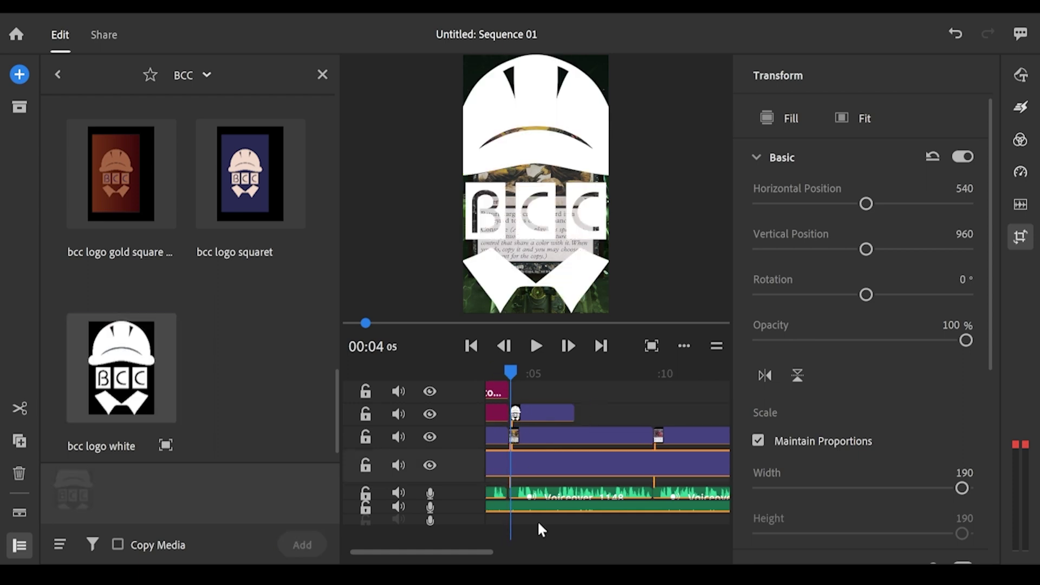
Extend the BCC logo clip from the end of the opening titles to the end of the last card
{"action": "mouse_move", "coordinate": [485, 549]}
{"action": "left_mouse_down"}
{"action": "mouse_move", "coordinate": [564, 549]}
{"action": "mouse_move", "coordinate": [495, 551]}
{"action": "left_mouse_up"}
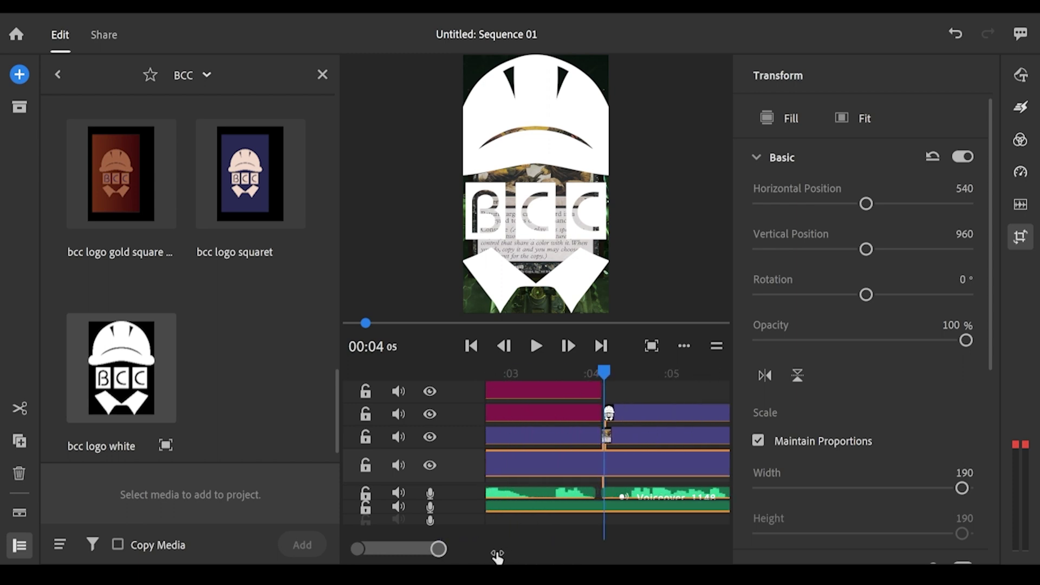
{"action": "left_click_drag", "start_coordinate": [608, 413], "coordinate": [579, 414]}
{"action": "scroll", "coordinate": [612, 424], "scroll_direction": "right", "scroll_amount": 3}
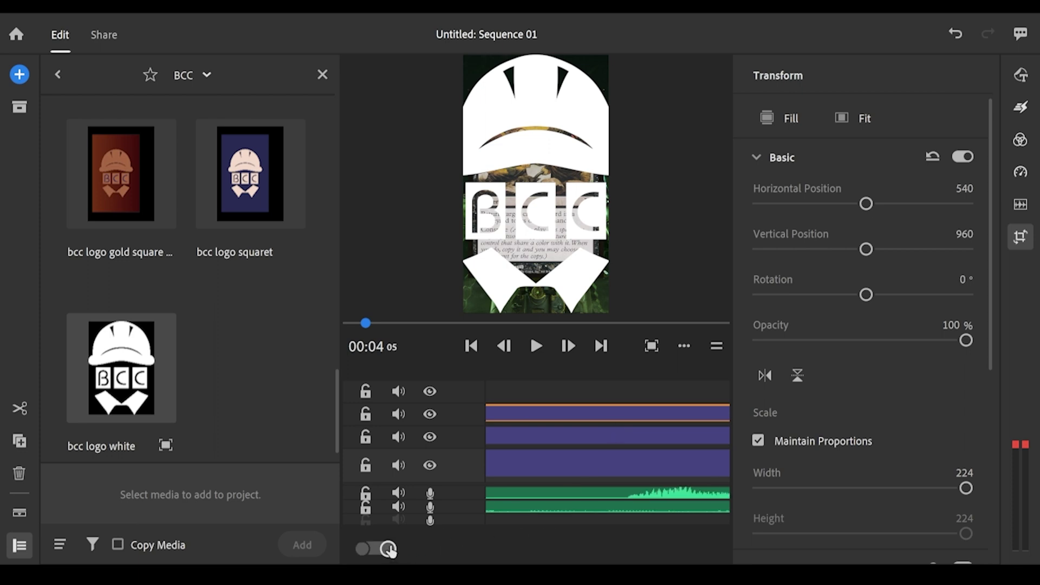
{"action": "left_click_drag", "start_coordinate": [388, 548], "coordinate": [538, 556]}
{"action": "scroll", "coordinate": [529, 457], "scroll_direction": "right", "scroll_amount": 3}
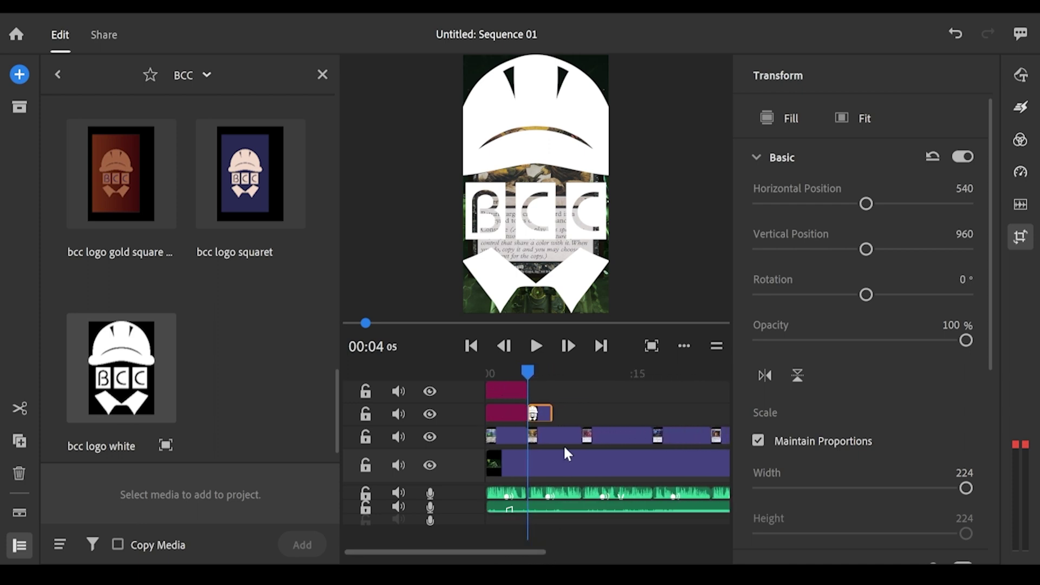
{"action": "scroll", "coordinate": [569, 421], "scroll_direction": "right", "scroll_amount": 3}
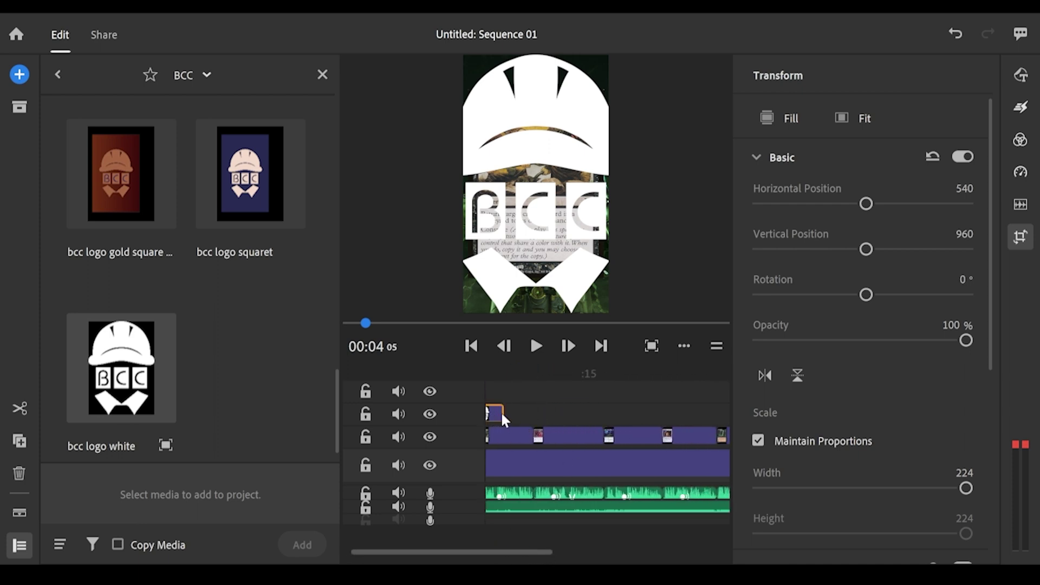
{"action": "left_click_drag", "start_coordinate": [503, 413], "coordinate": [681, 414]}
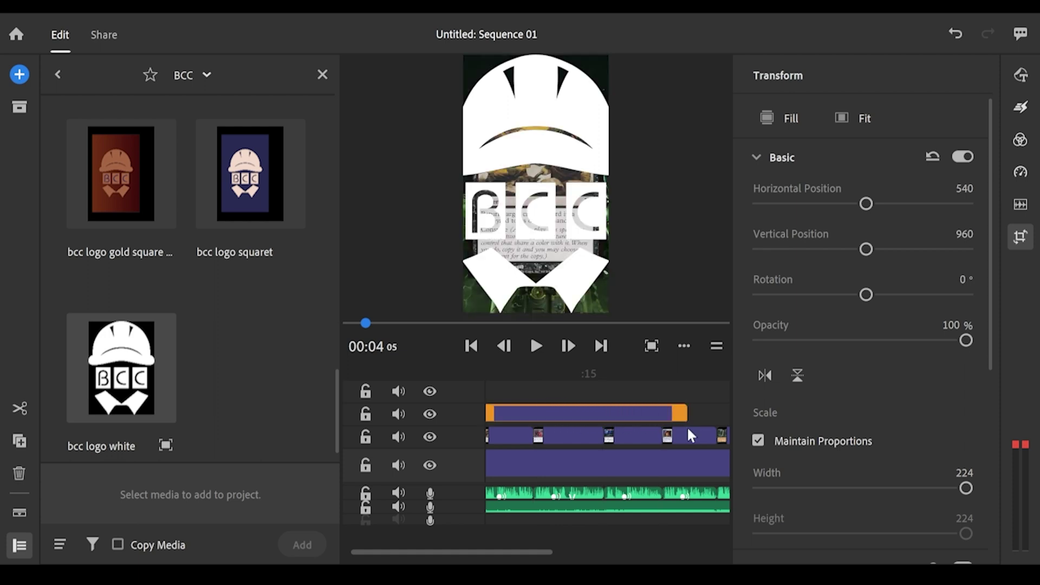
{"action": "scroll", "coordinate": [605, 422], "scroll_direction": "right", "scroll_amount": 3}
{"action": "left_click_drag", "start_coordinate": [580, 413], "coordinate": [710, 416]}
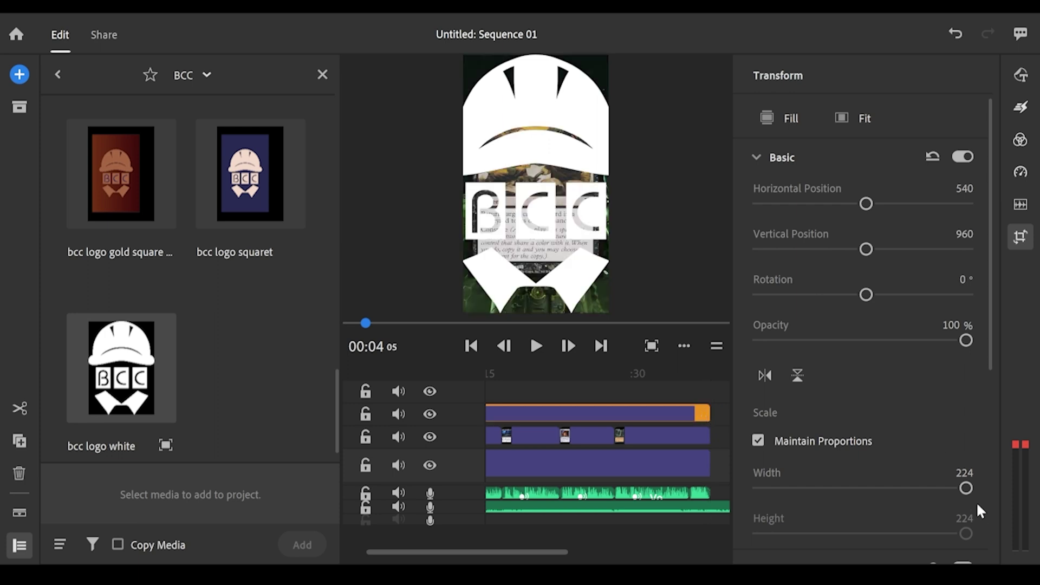
Scale the BCC logo proportionally to 41 and set its vertical position to 1746
{"action": "left_click_drag", "start_coordinate": [966, 488], "coordinate": [824, 512]}
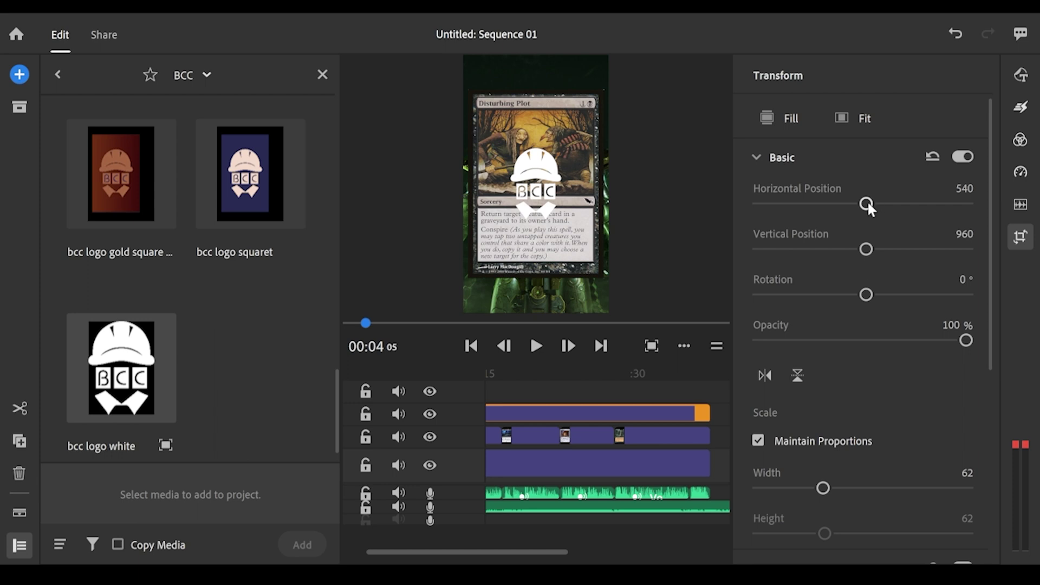
{"action": "left_click_drag", "start_coordinate": [866, 248], "coordinate": [900, 266]}
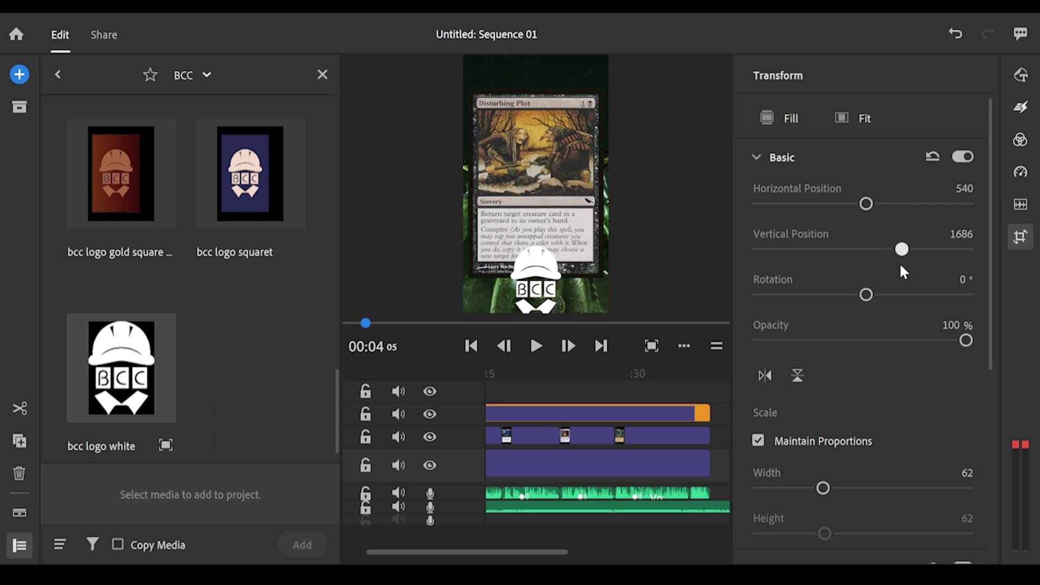
{"action": "left_click_drag", "start_coordinate": [829, 483], "coordinate": [801, 488]}
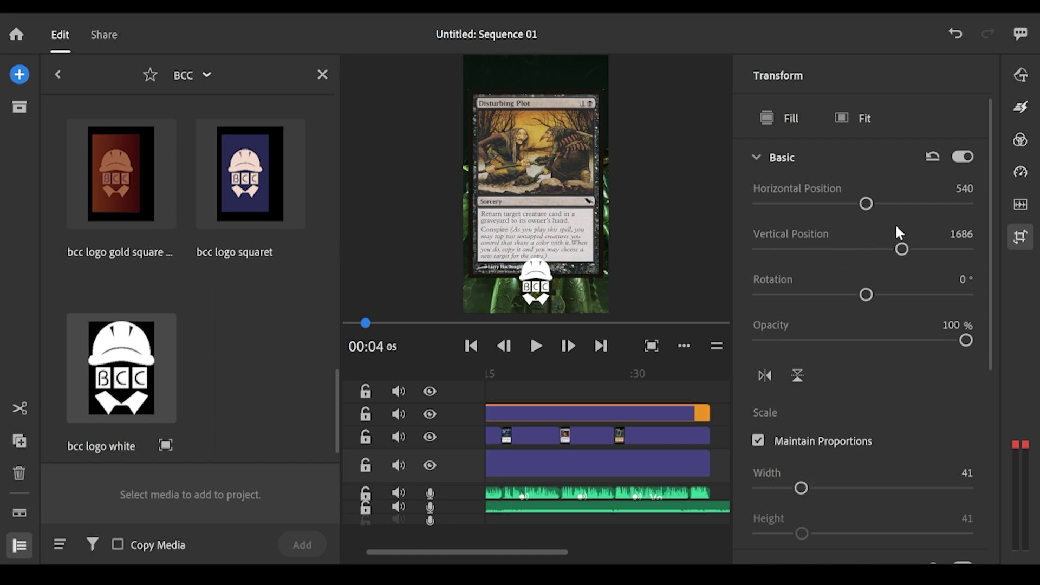
{"action": "left_click_drag", "start_coordinate": [900, 249], "coordinate": [905, 252]}
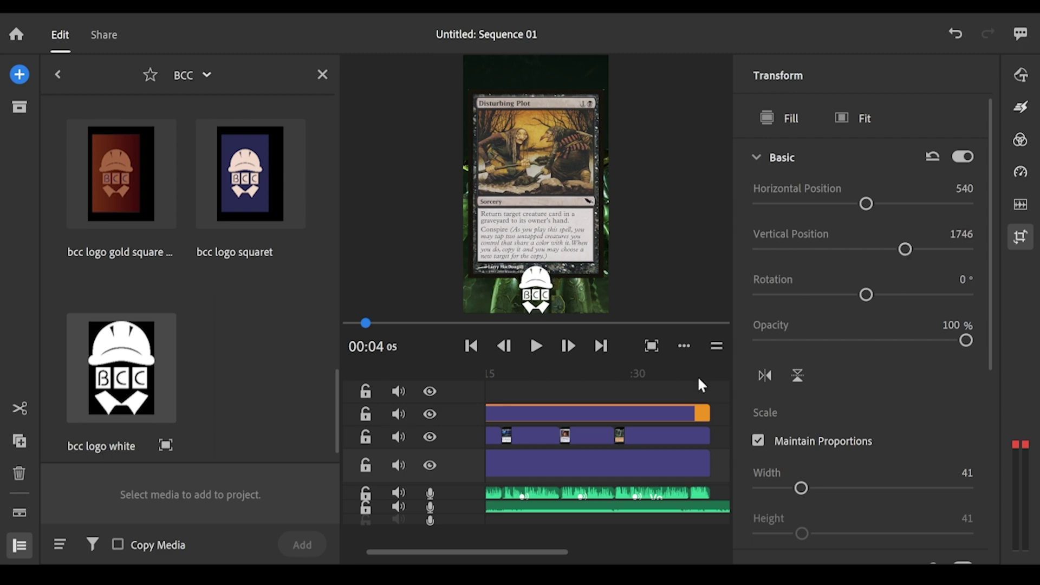
Add a Basic Title 2-Line above the logo track, spanning the Disturbing Plot card
{"action": "scroll", "coordinate": [662, 399], "scroll_direction": "left", "scroll_amount": 5}
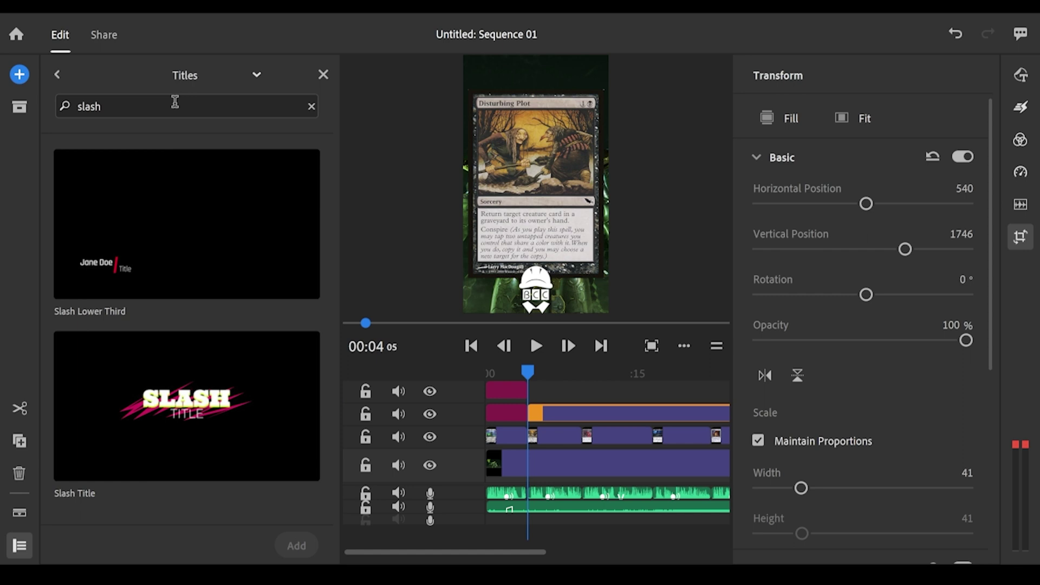
{"action": "left_click", "coordinate": [311, 108]}
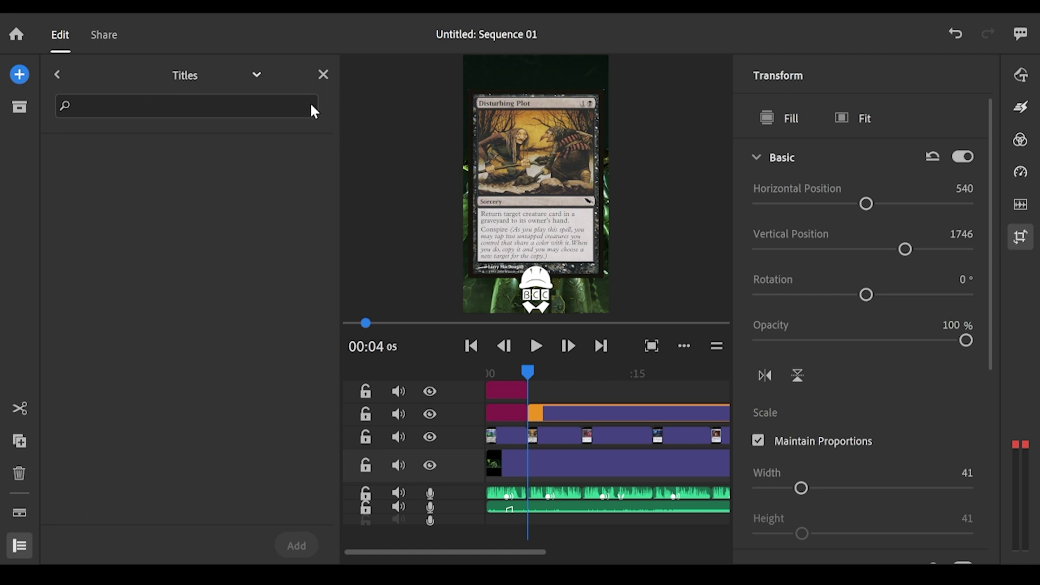
{"action": "scroll", "coordinate": [186, 198], "scroll_direction": "down", "scroll_amount": 5}
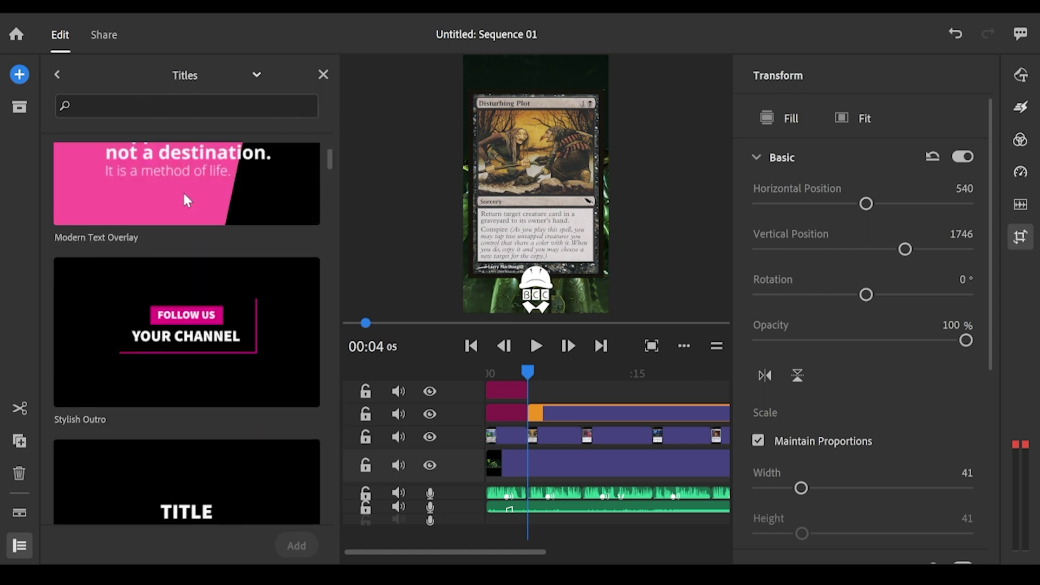
{"action": "scroll", "coordinate": [187, 201], "scroll_direction": "down", "scroll_amount": 2}
{"action": "left_click_drag", "start_coordinate": [194, 428], "coordinate": [543, 395]}
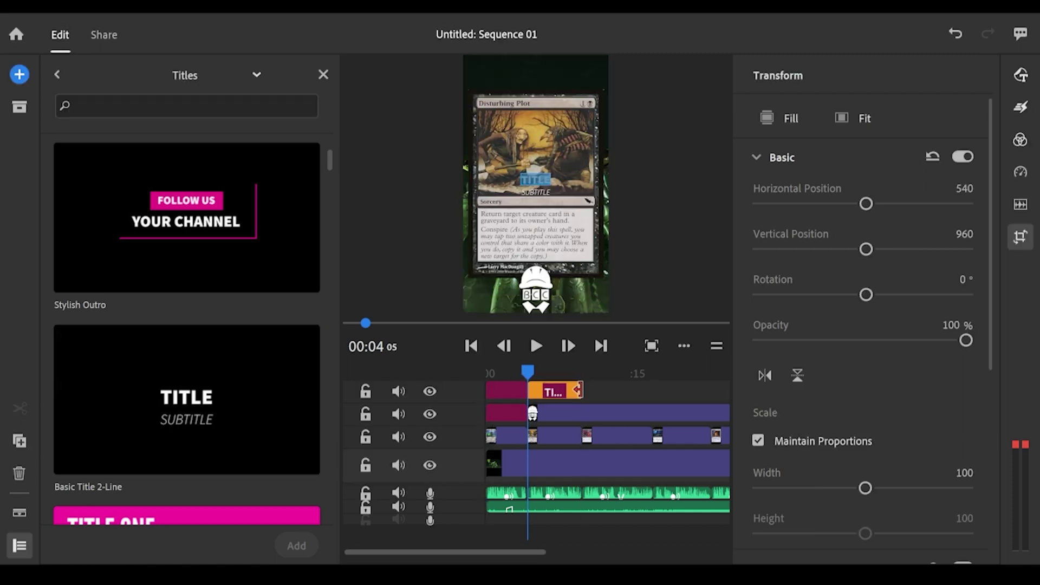
Change the new title's main text to "5" and delete its subtitle text
{"action": "left_click", "coordinate": [548, 391]}
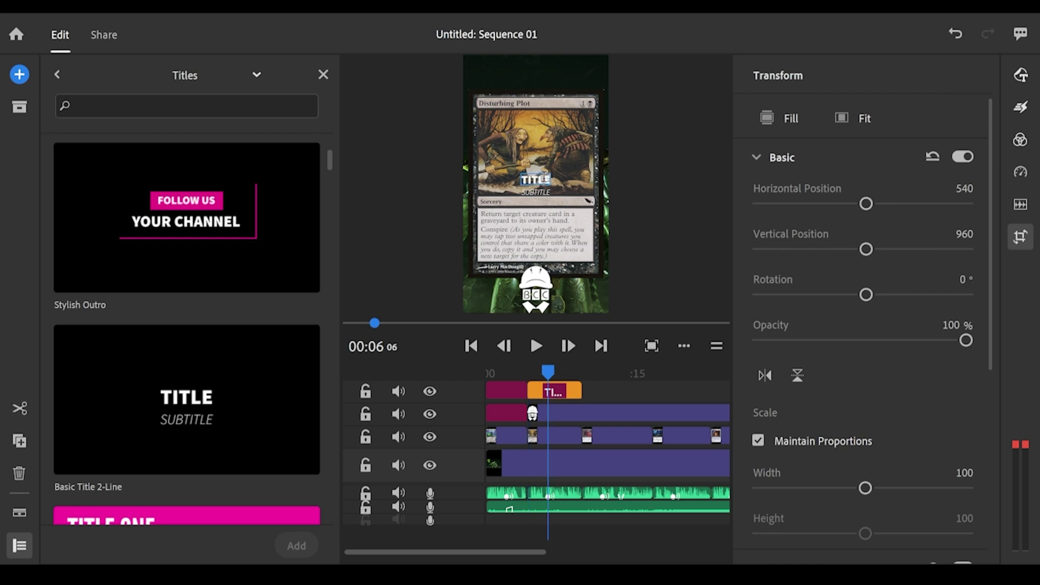
{"action": "type", "text": "5"}
{"action": "double_click", "coordinate": [540, 191]}
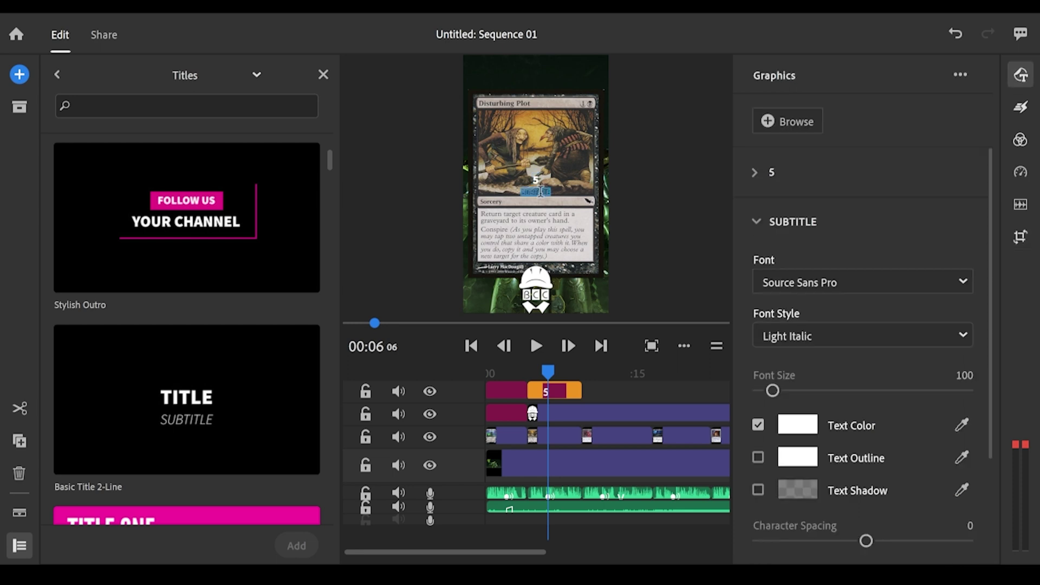
{"action": "key", "text": "BackSpace"}
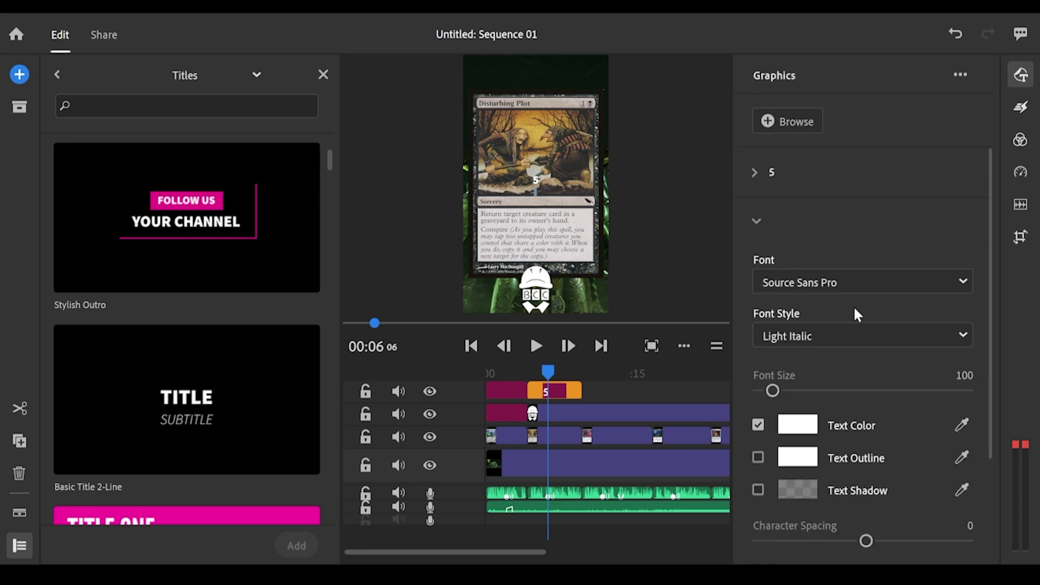
Make the empty subtitle's text color teal and give the number 5 a blue color with a thicker black outline
{"action": "left_click", "coordinate": [807, 426]}
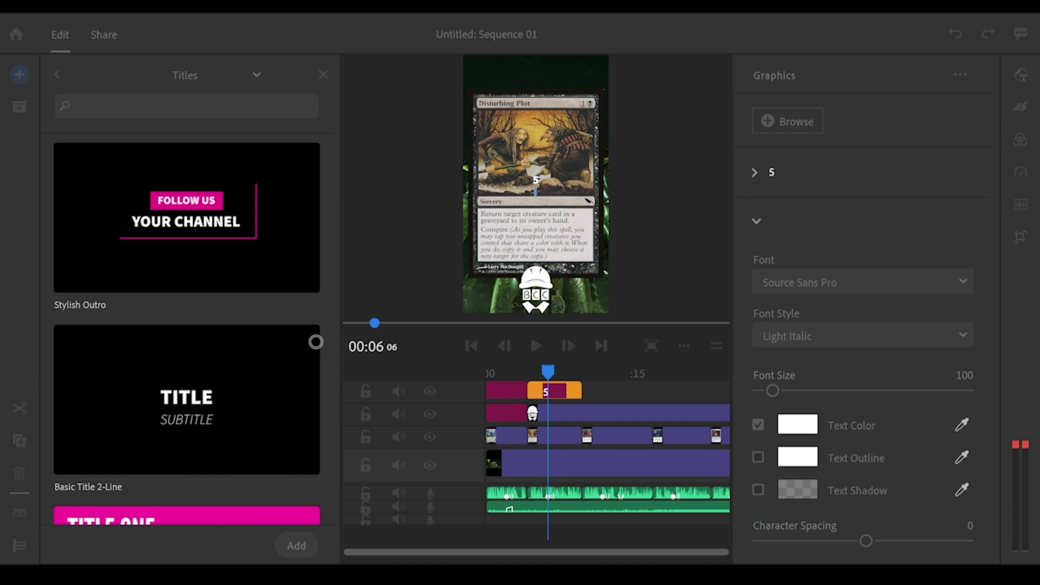
{"action": "left_click", "coordinate": [467, 217]}
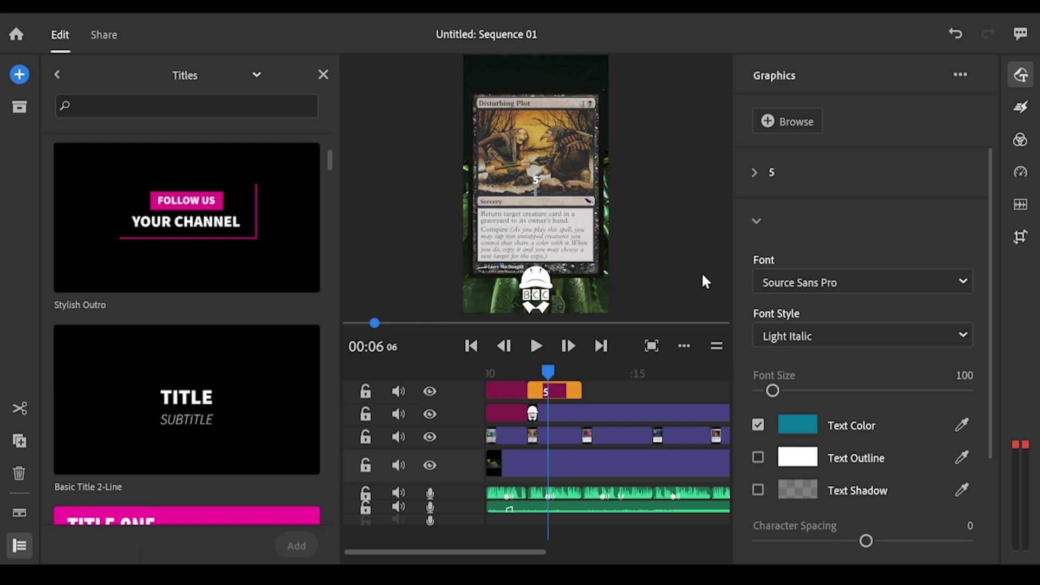
{"action": "left_click", "coordinate": [755, 172]}
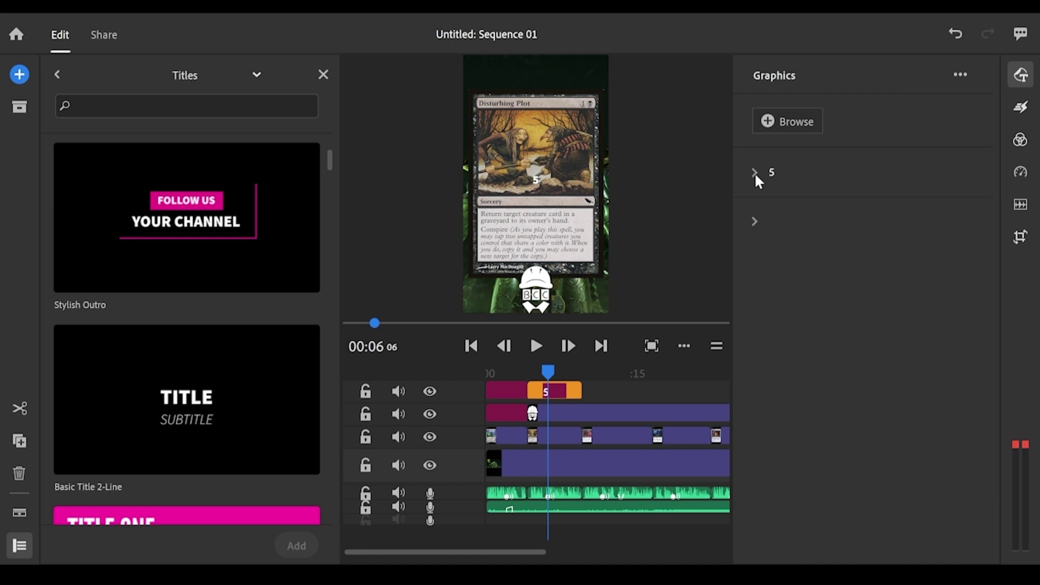
{"action": "left_click", "coordinate": [755, 172]}
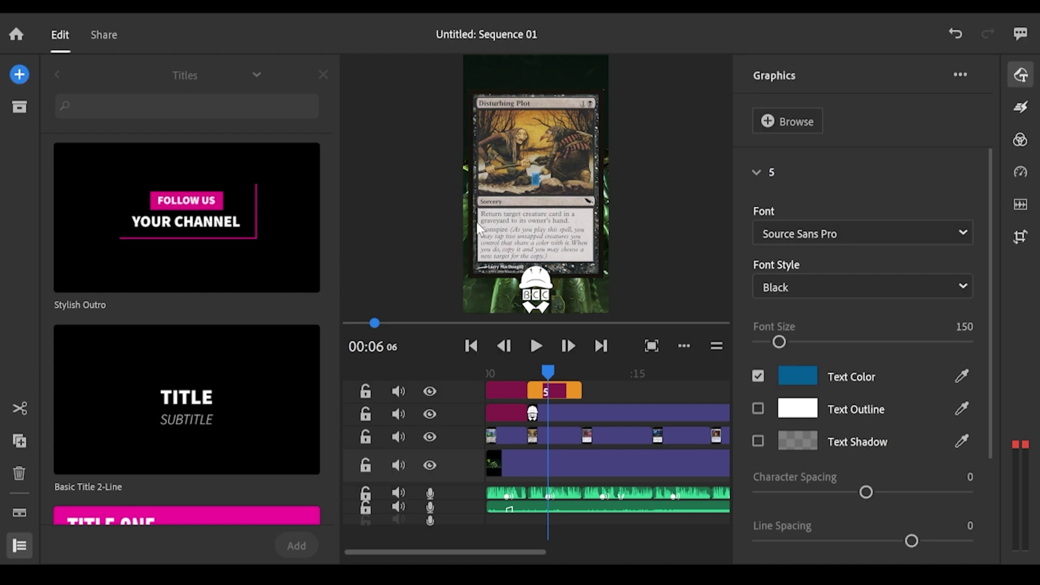
{"action": "left_click", "coordinate": [758, 409]}
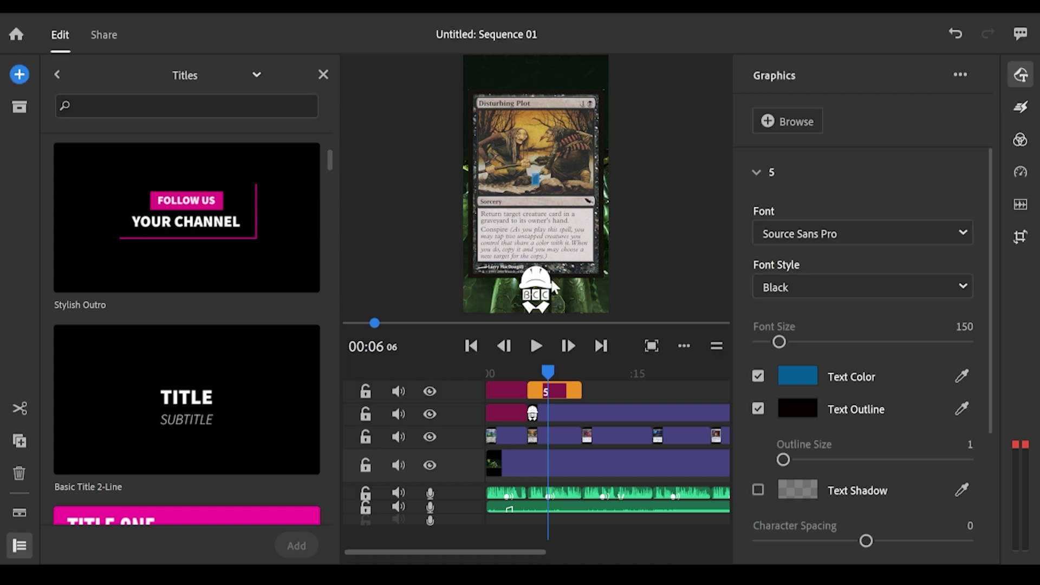
{"action": "left_click_drag", "start_coordinate": [785, 455], "coordinate": [829, 471]}
Set the number 5 title's vertical position to 1686 and scale it proportionally to 129, placing it on the logo's helmet
{"action": "left_click", "coordinate": [1018, 238]}
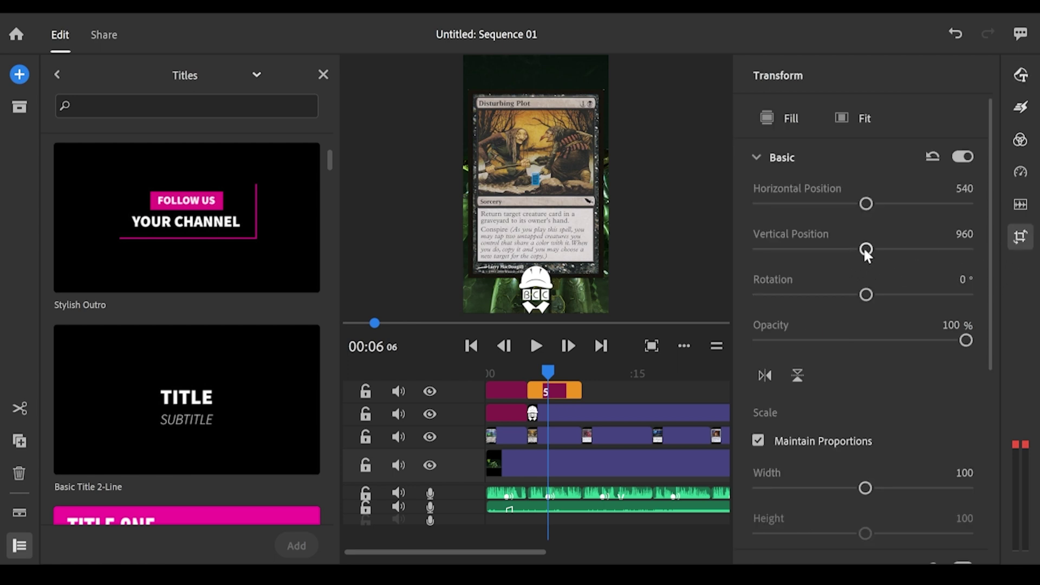
{"action": "left_click_drag", "start_coordinate": [865, 249], "coordinate": [900, 265]}
{"action": "left_click_drag", "start_coordinate": [866, 490], "coordinate": [894, 504]}
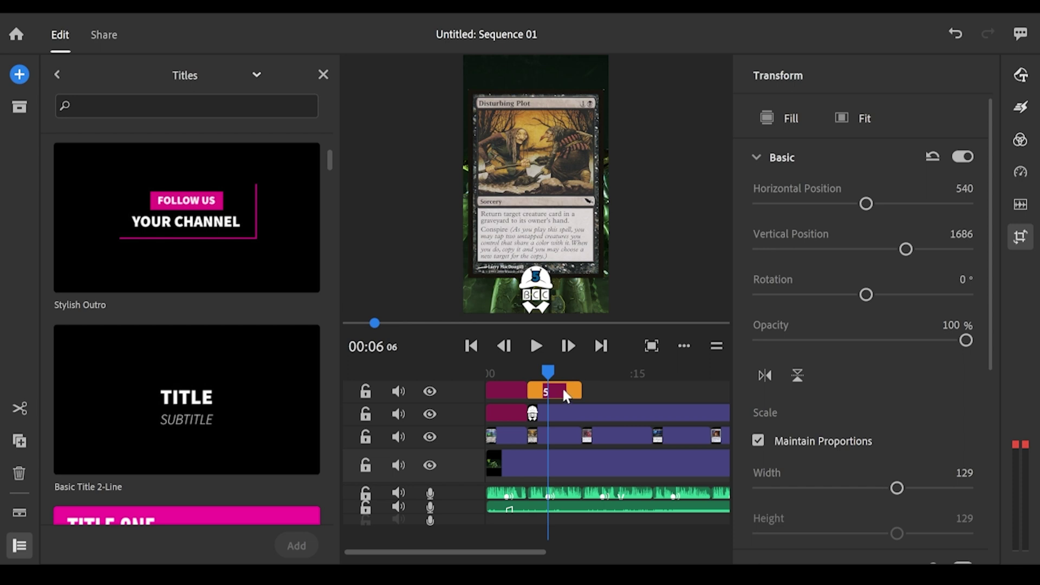
Duplicate the number 5 title four times along its track for the remaining cards
{"action": "key", "text": "ctrl+d"}
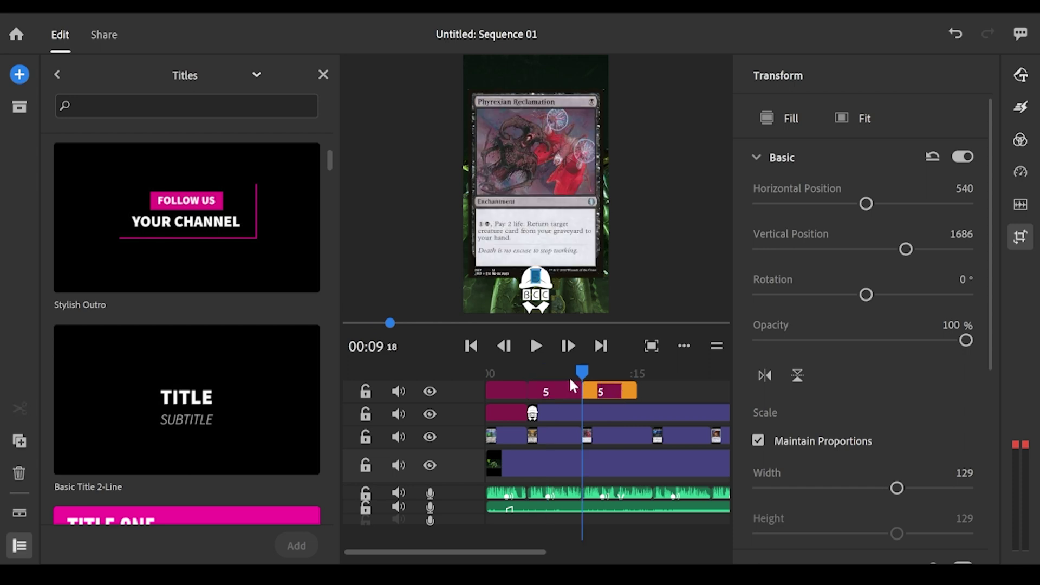
{"action": "key", "text": "ctrl+d"}
{"action": "key", "text": "ctrl+d"}
{"action": "key", "text": "ctrl+d"}
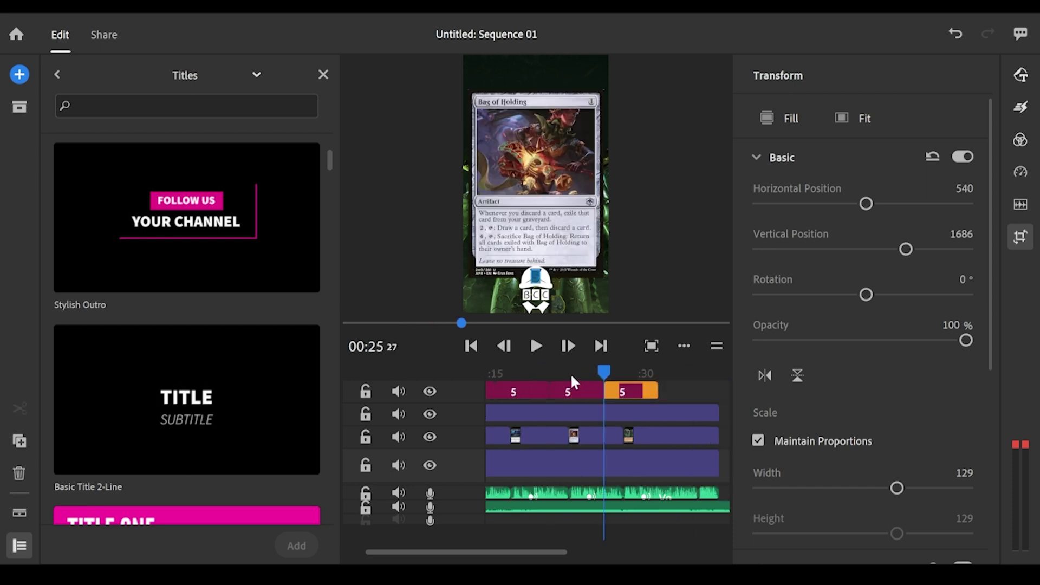
Shift and trim the copied number titles so that each one spans a single card, and select the Phyrexian Reclamation copy
{"action": "left_click_drag", "start_coordinate": [611, 399], "coordinate": [581, 394]}
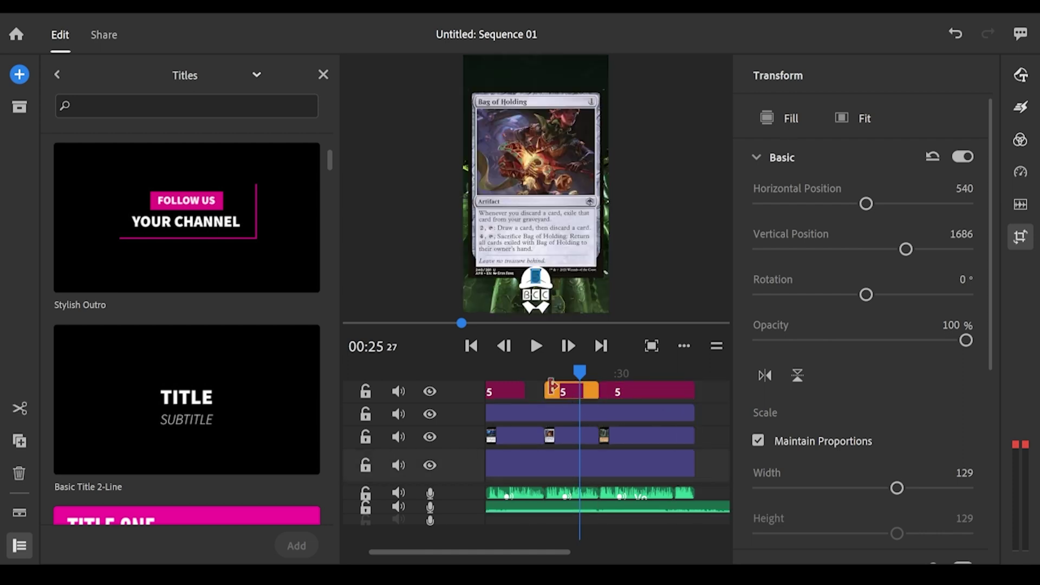
{"action": "scroll", "coordinate": [471, 391], "scroll_direction": "left", "scroll_amount": 4}
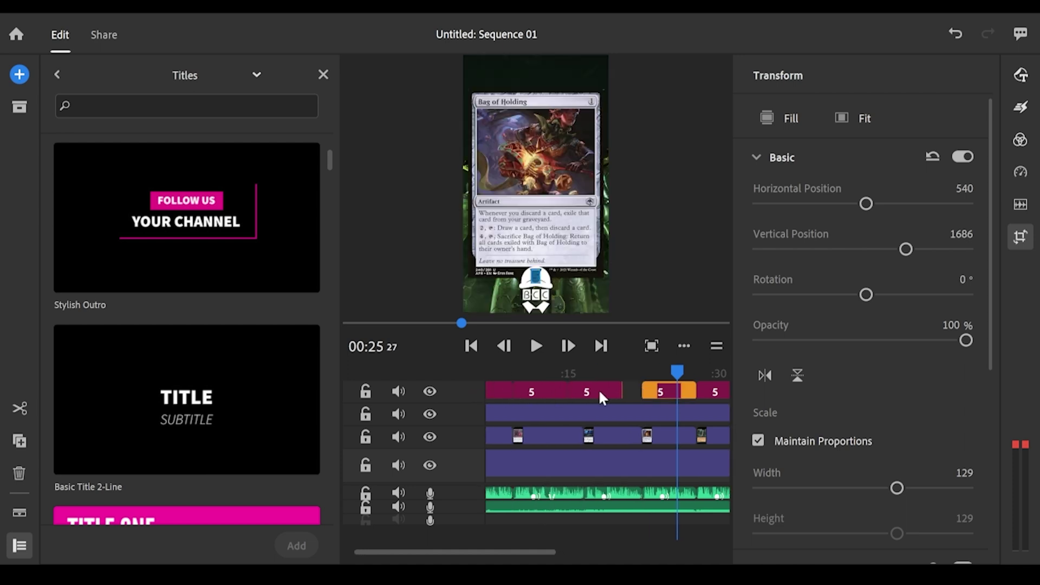
{"action": "left_click_drag", "start_coordinate": [602, 392], "coordinate": [574, 390]}
{"action": "left_click", "coordinate": [545, 390]}
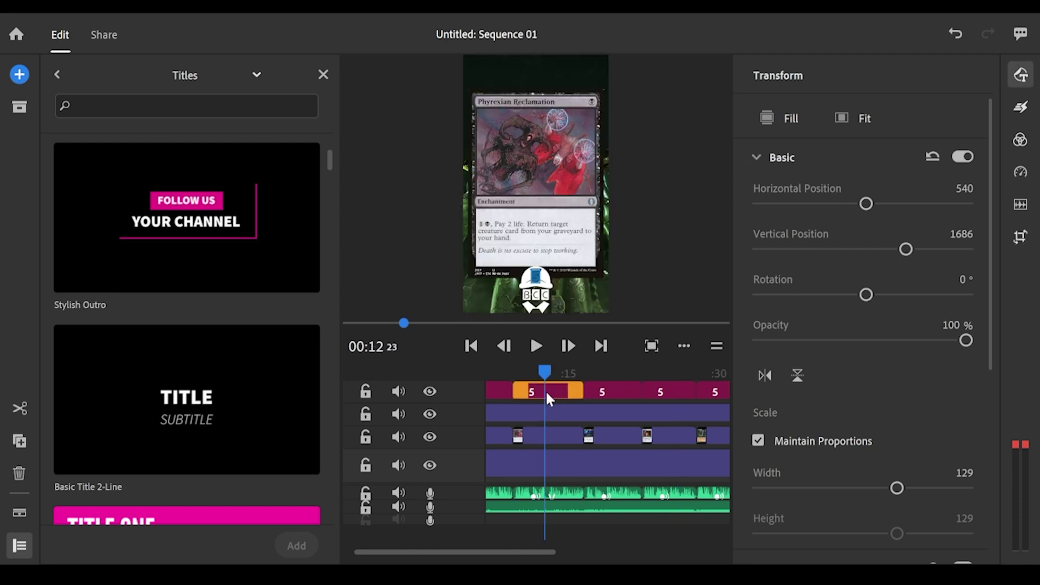
Change the Phyrexian Reclamation number title to 4 and give its text a dark purple color
{"action": "left_click", "coordinate": [756, 173]}
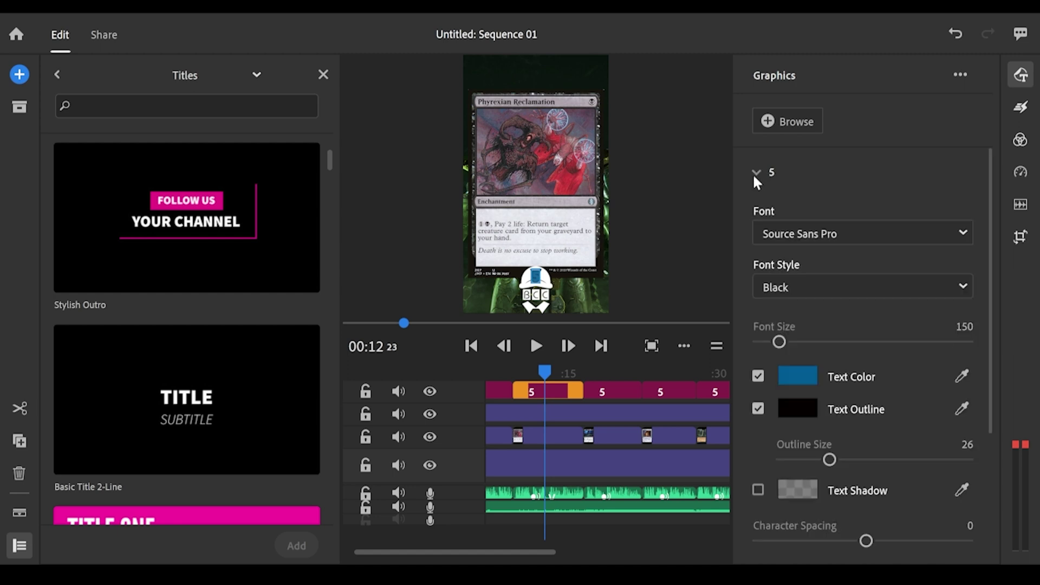
{"action": "type", "text": "4"}
{"action": "left_click", "coordinate": [797, 377]}
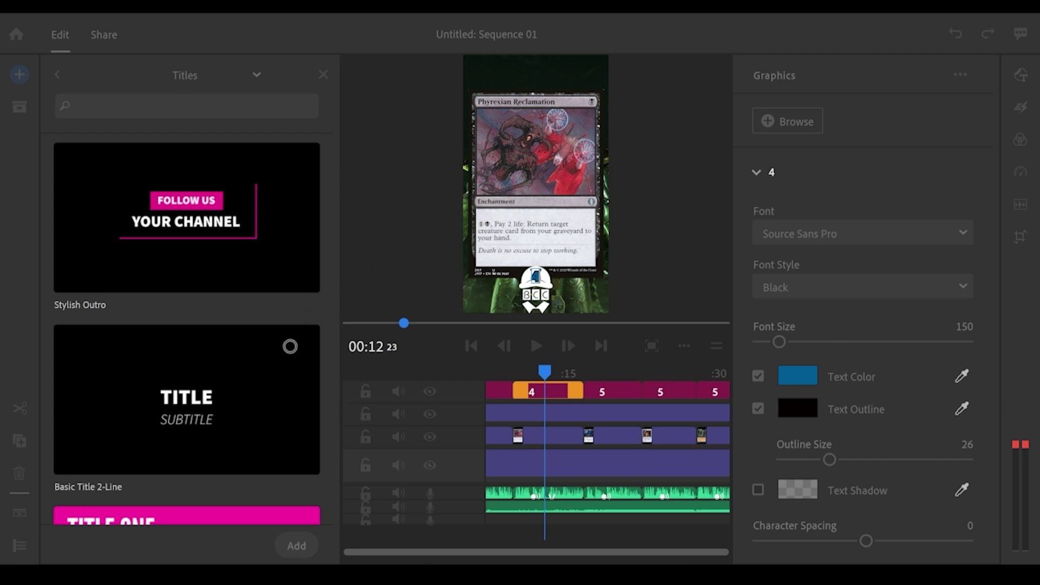
{"action": "left_click", "coordinate": [476, 215]}
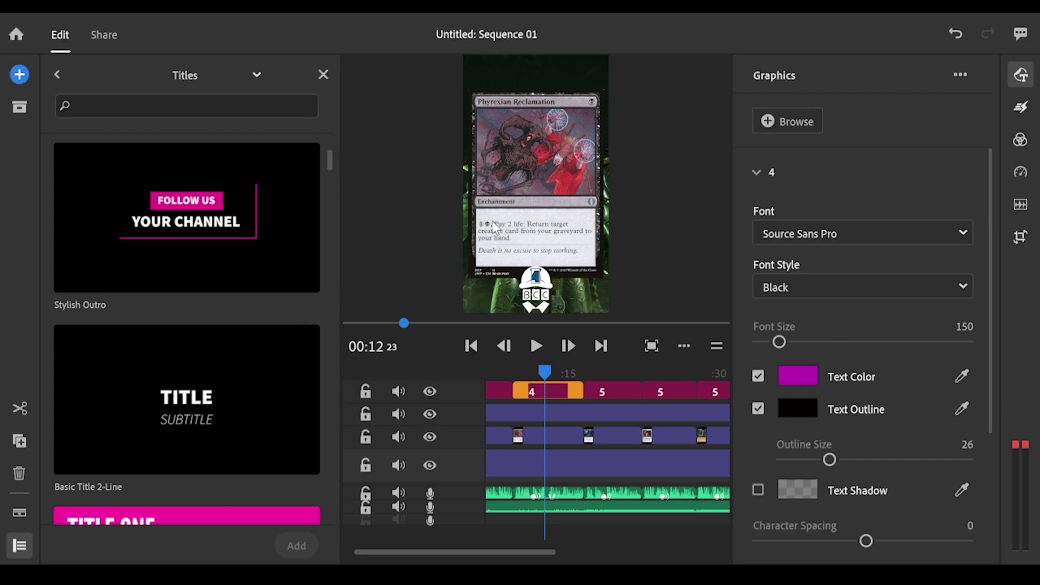
{"action": "left_click", "coordinate": [764, 169]}
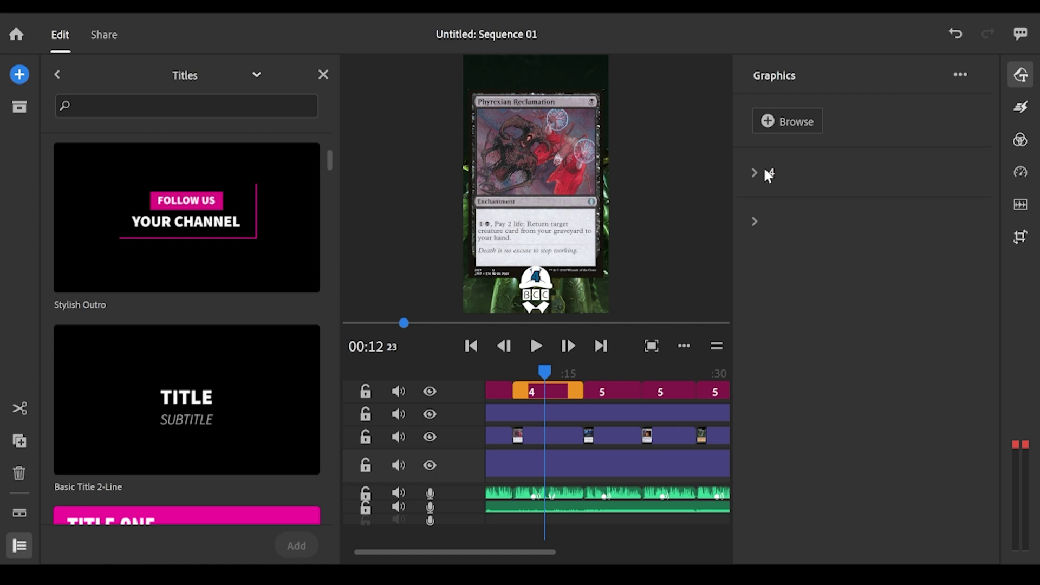
{"action": "left_click", "coordinate": [764, 169]}
{"action": "left_click", "coordinate": [796, 382]}
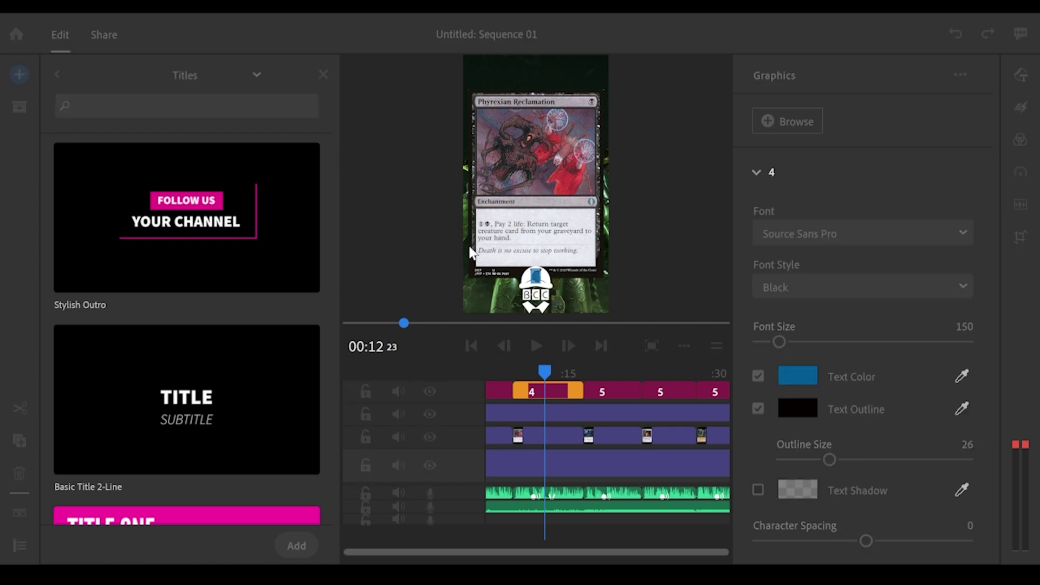
{"action": "left_click", "coordinate": [487, 215]}
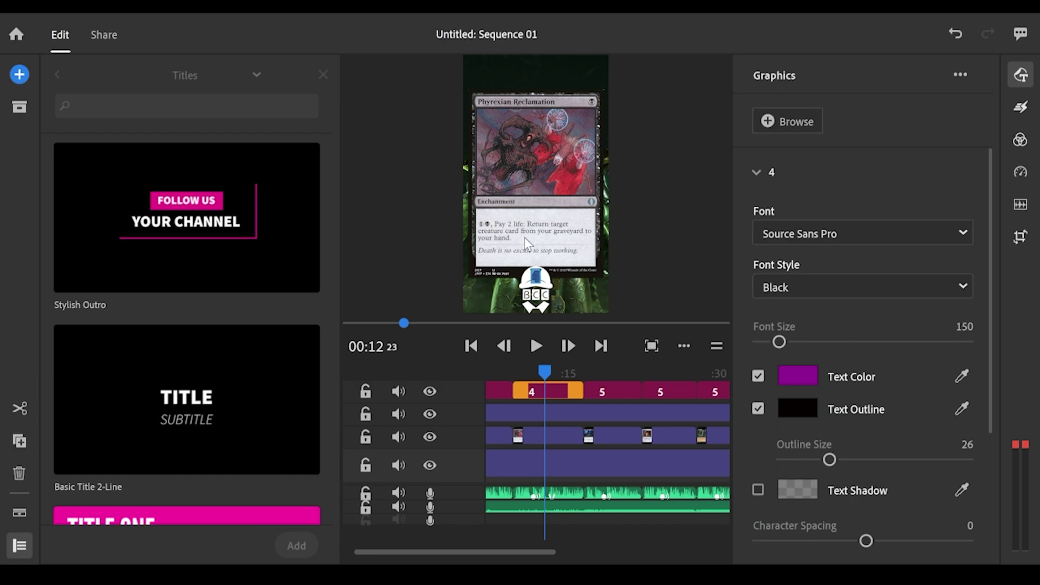
Change the Wretched Confluence number title to 3 and give its text a bronze-brown color
{"action": "left_click", "coordinate": [615, 395]}
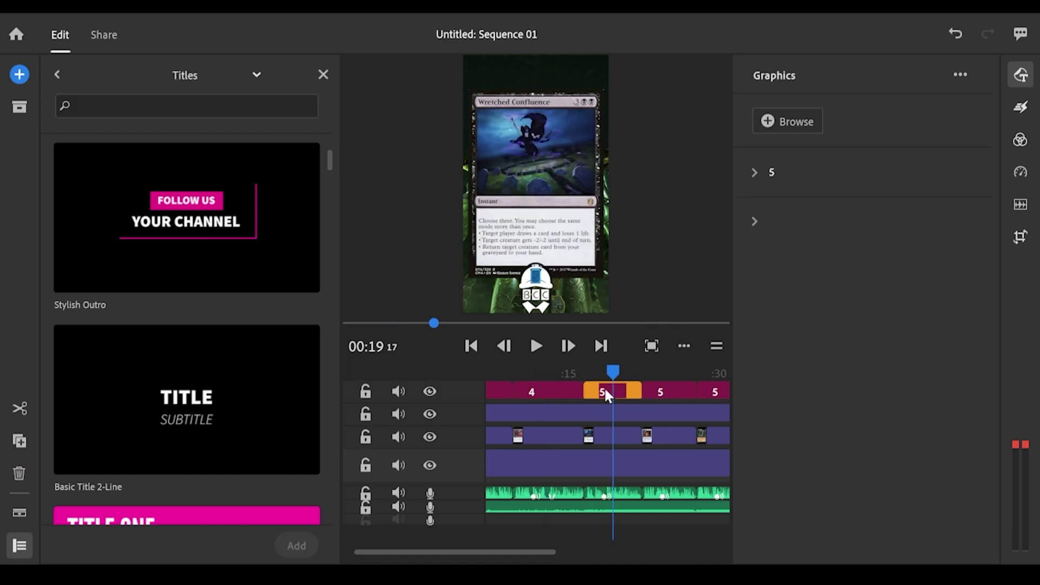
{"action": "left_click", "coordinate": [753, 172]}
{"action": "left_click", "coordinate": [754, 172]}
{"action": "left_click", "coordinate": [754, 173]}
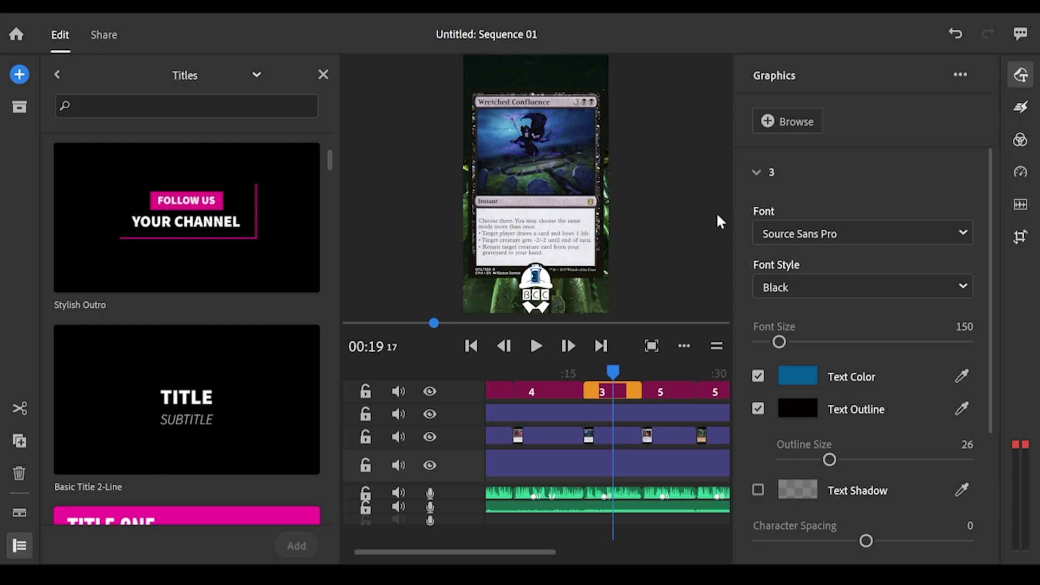
{"action": "left_click", "coordinate": [786, 375]}
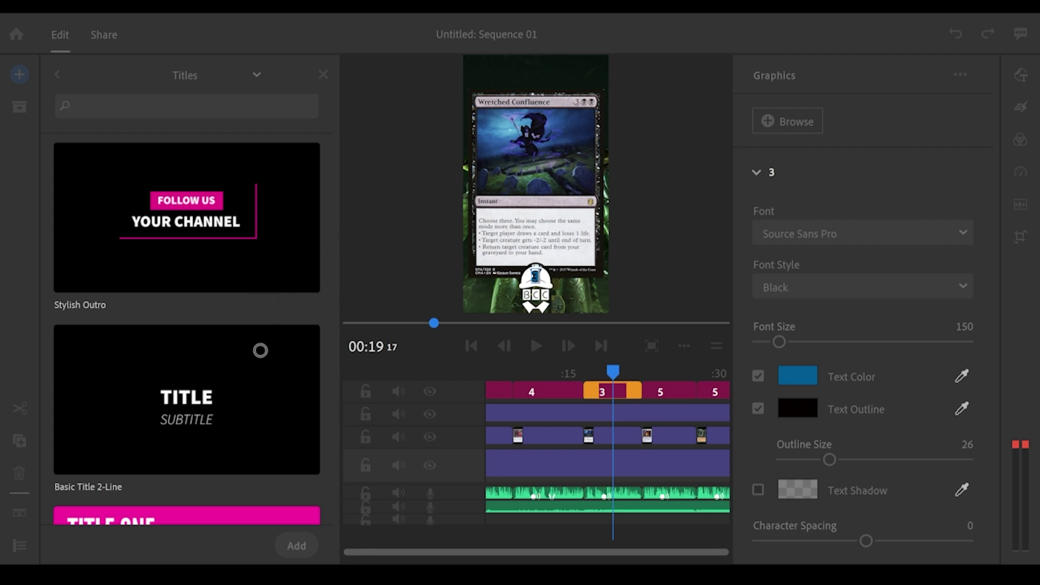
{"action": "left_click", "coordinate": [497, 215]}
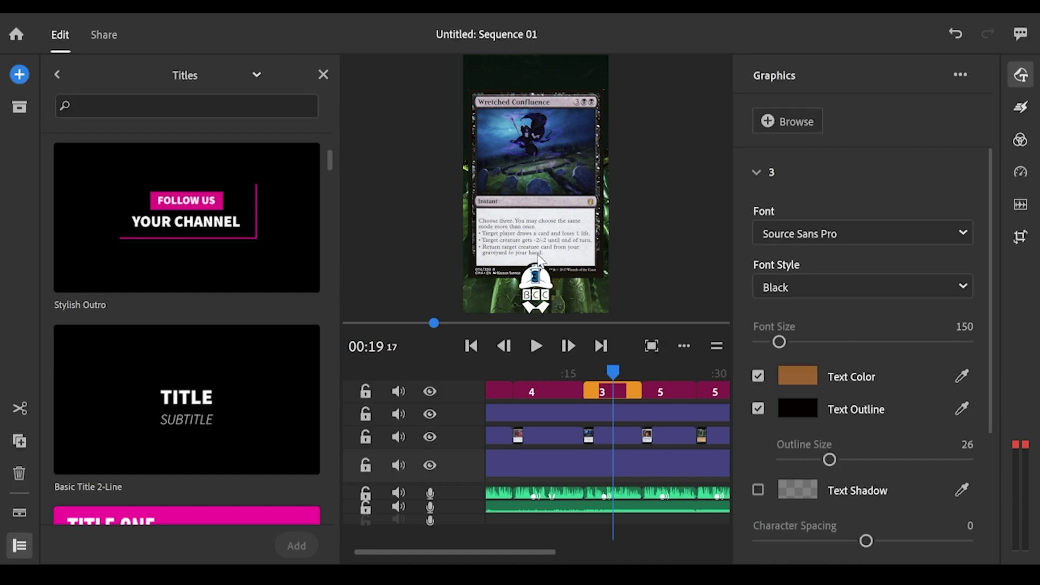
{"action": "left_click", "coordinate": [753, 168]}
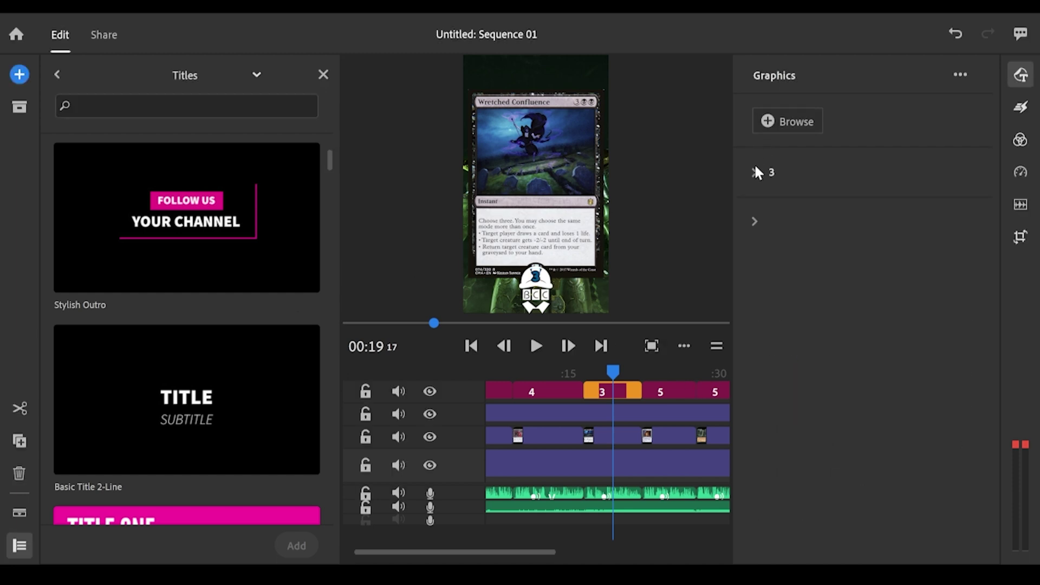
{"action": "left_click", "coordinate": [753, 166]}
{"action": "left_click", "coordinate": [778, 375]}
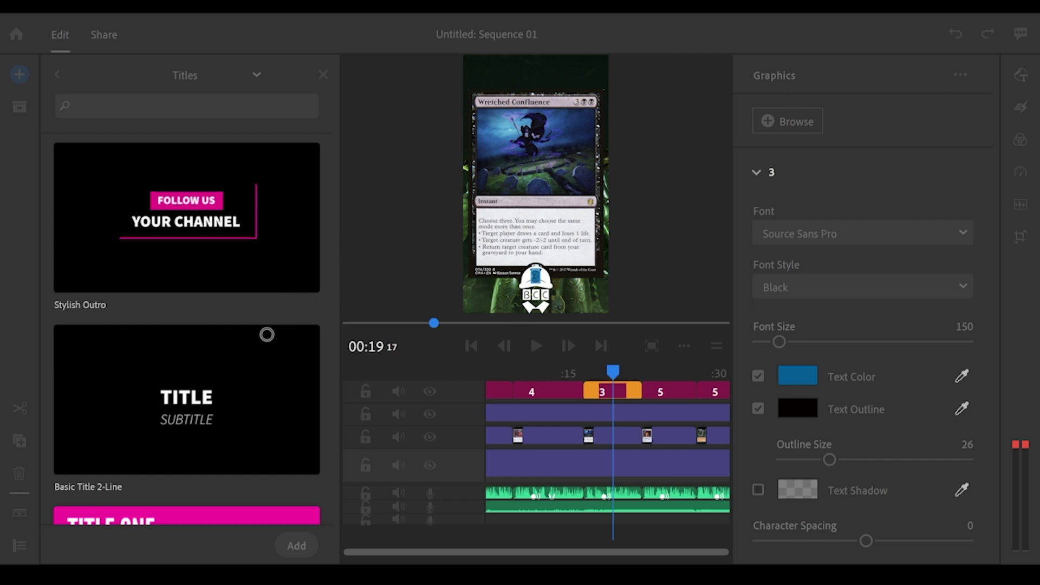
{"action": "left_click", "coordinate": [477, 227]}
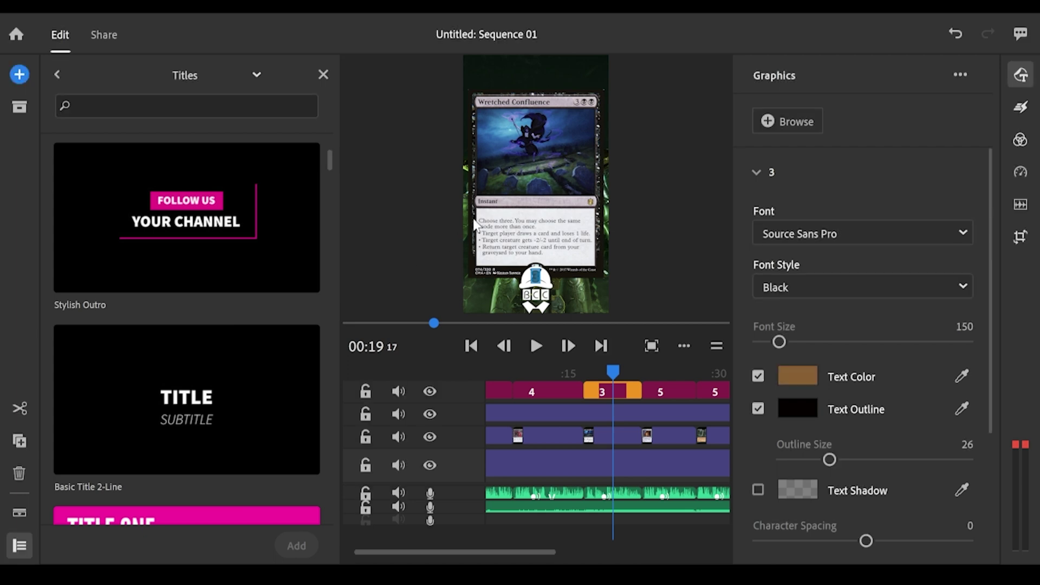
Change the Bag of Holding number title to 2 and give its text a gray color
{"action": "left_click", "coordinate": [668, 395]}
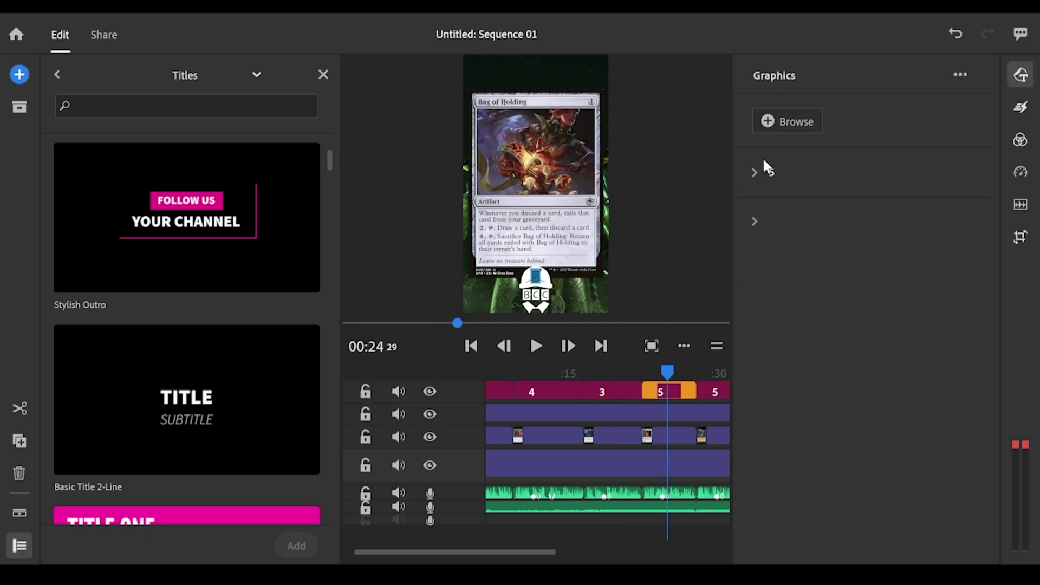
{"action": "left_click", "coordinate": [755, 171]}
{"action": "type", "text": "2"}
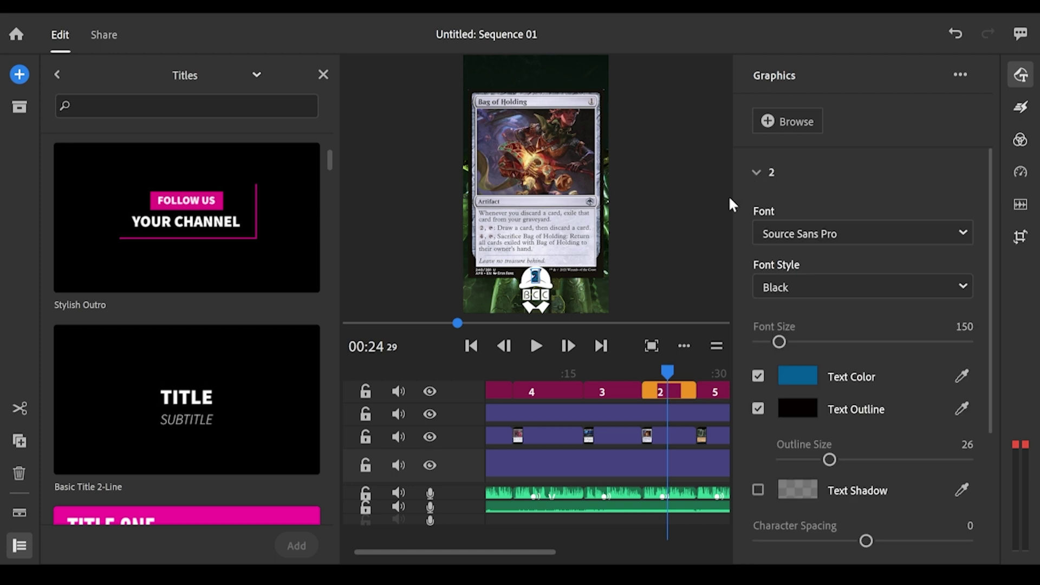
{"action": "left_click", "coordinate": [605, 391]}
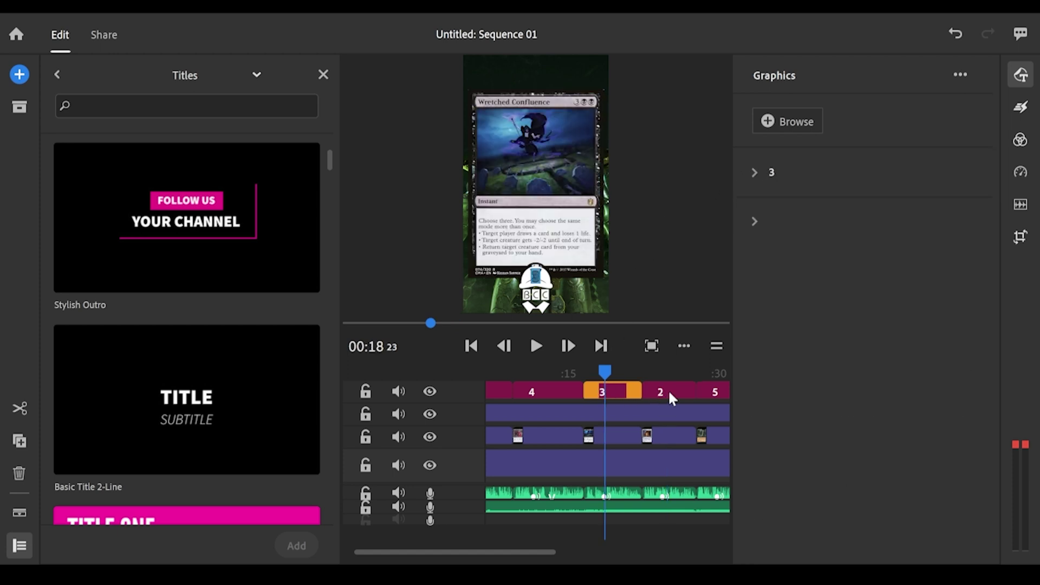
{"action": "left_click", "coordinate": [678, 391]}
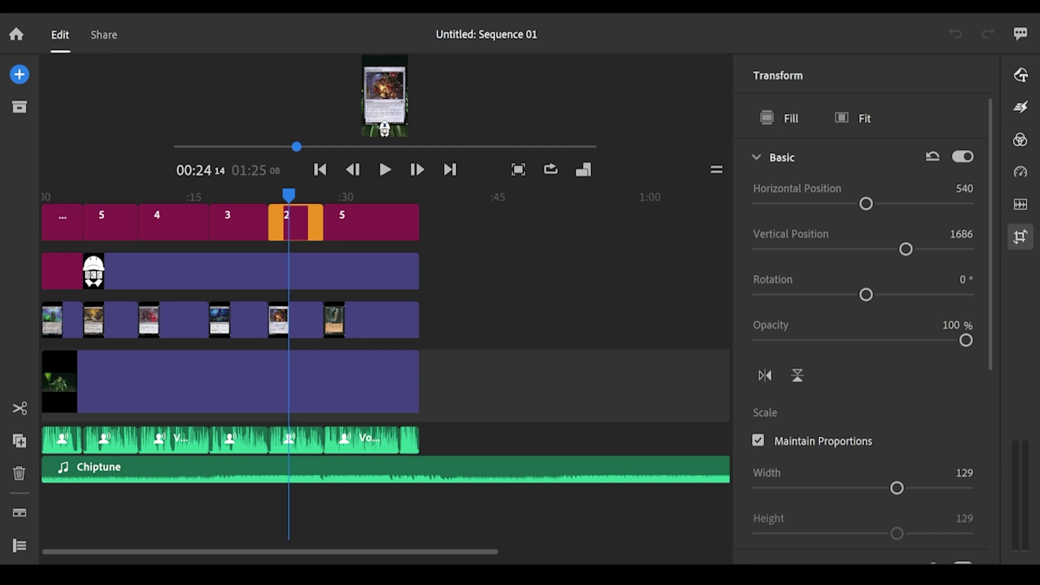
{"action": "double_click", "coordinate": [290, 220]}
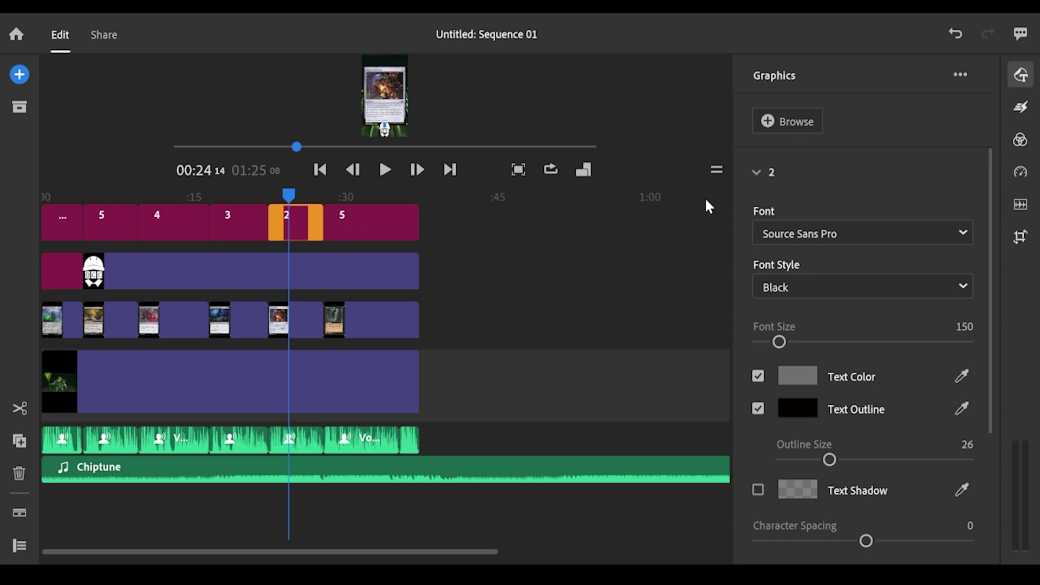
{"action": "left_click", "coordinate": [770, 173]}
{"action": "left_click", "coordinate": [770, 173]}
Enlarge the preview, change the Tortured Existence number title to 1, and give its text a pale yellow color
{"action": "left_click", "coordinate": [359, 214]}
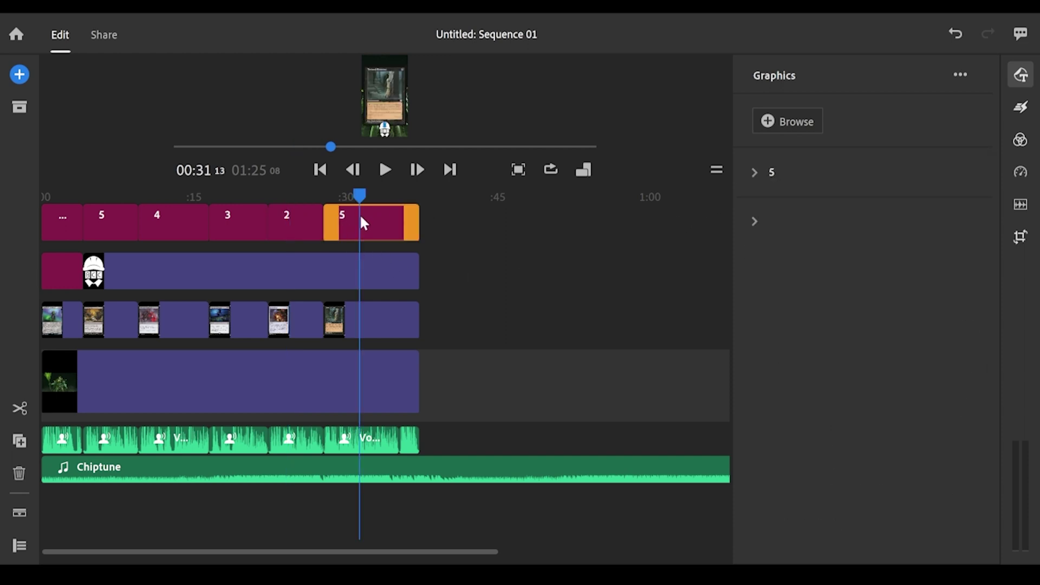
{"action": "left_click", "coordinate": [299, 216]}
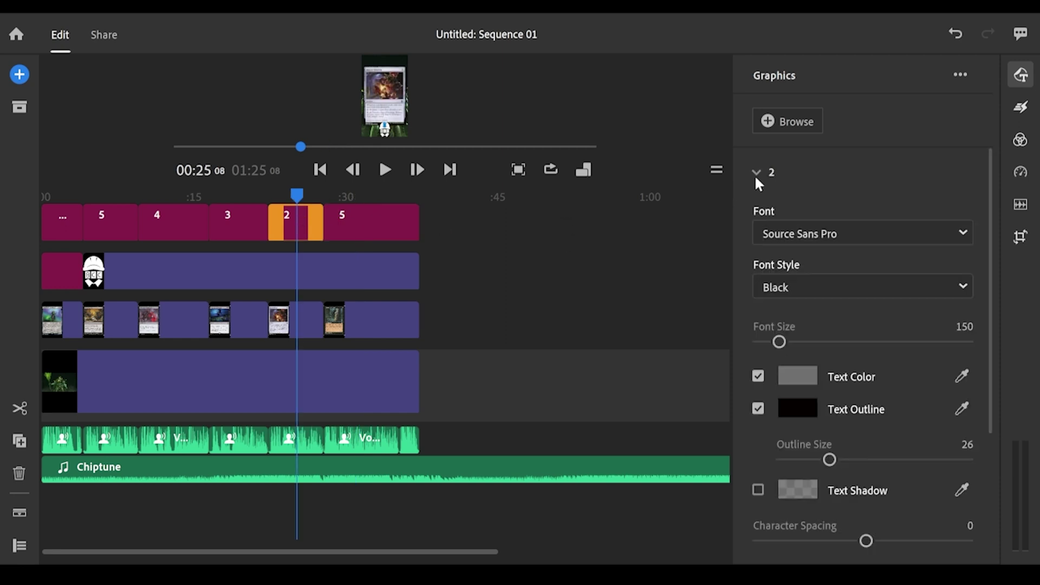
{"action": "left_click_drag", "start_coordinate": [711, 170], "coordinate": [664, 370]}
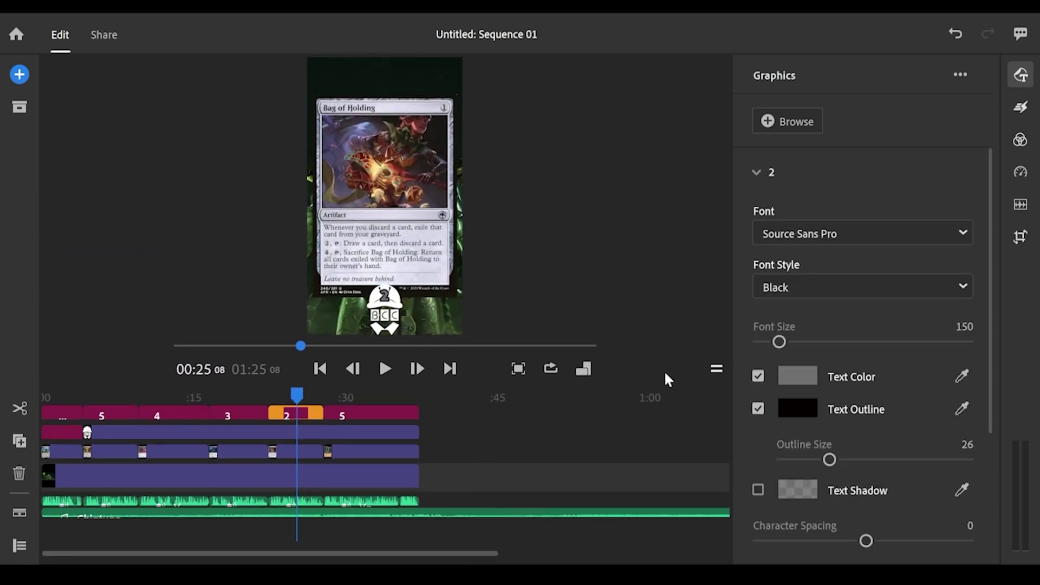
{"action": "left_click", "coordinate": [402, 412]}
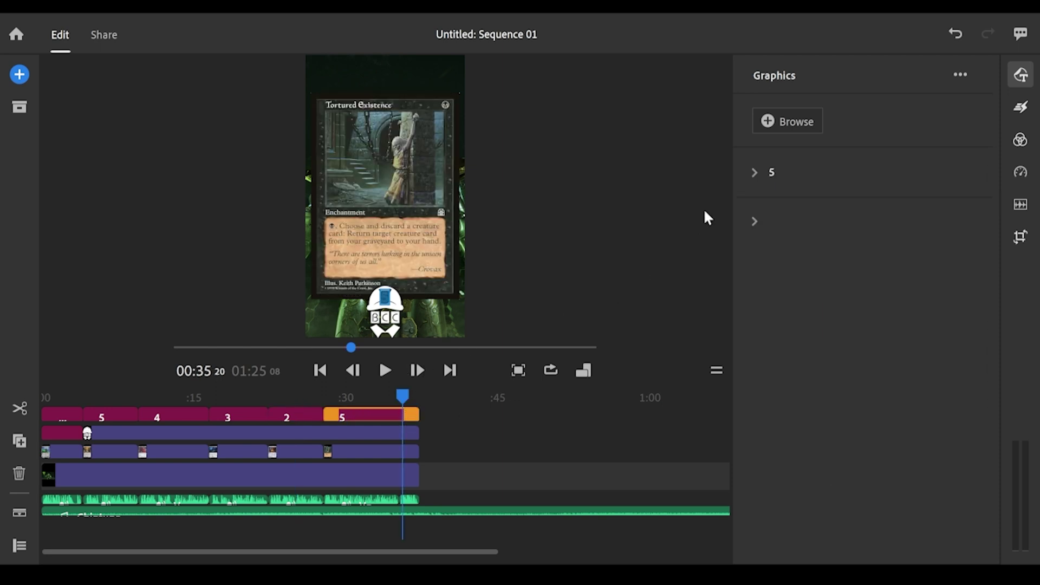
{"action": "left_click", "coordinate": [755, 173]}
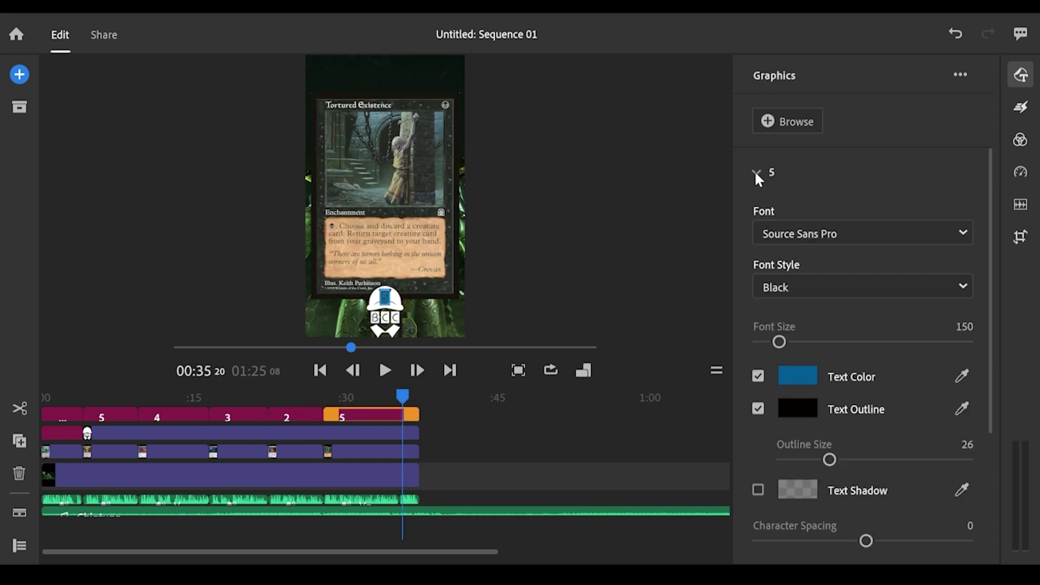
{"action": "type", "text": "1"}
{"action": "left_click", "coordinate": [298, 415]}
{"action": "left_click", "coordinate": [347, 419]}
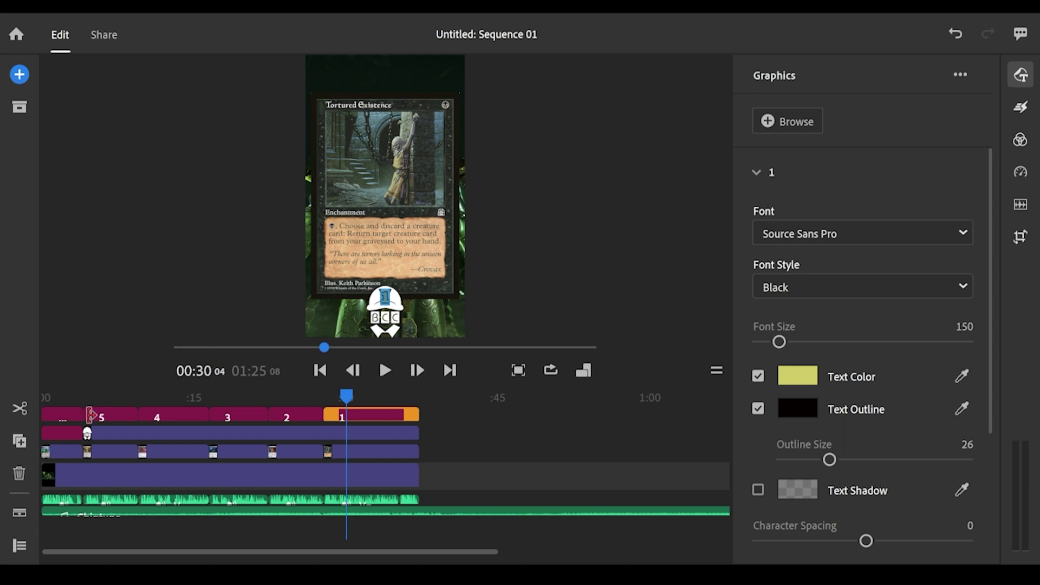
Trim the start of the number 5 title slightly off the opening title and apply a Dissolve transition to it
{"action": "left_click", "coordinate": [64, 413]}
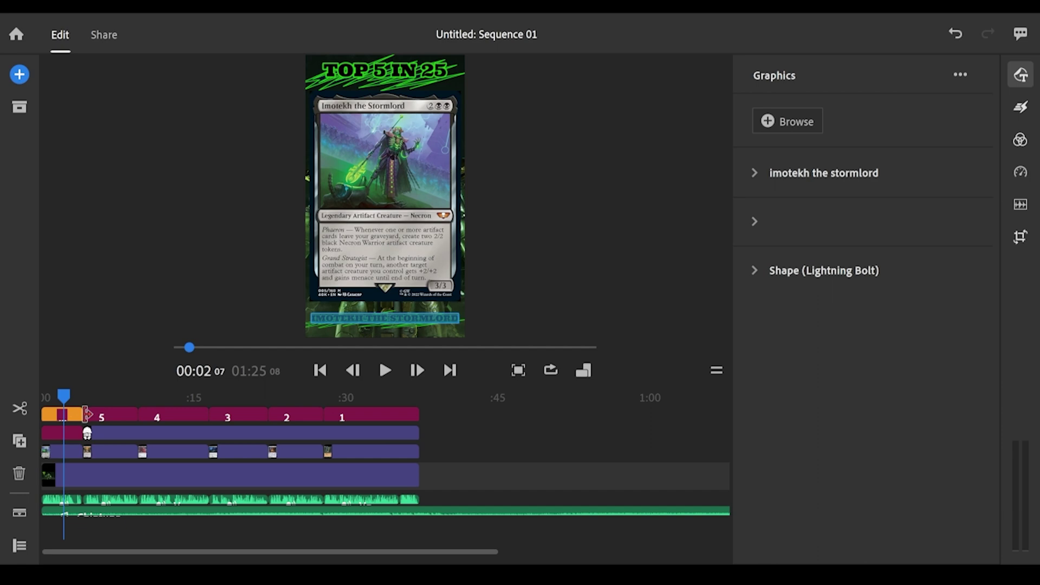
{"action": "left_click_drag", "start_coordinate": [85, 415], "coordinate": [90, 415]}
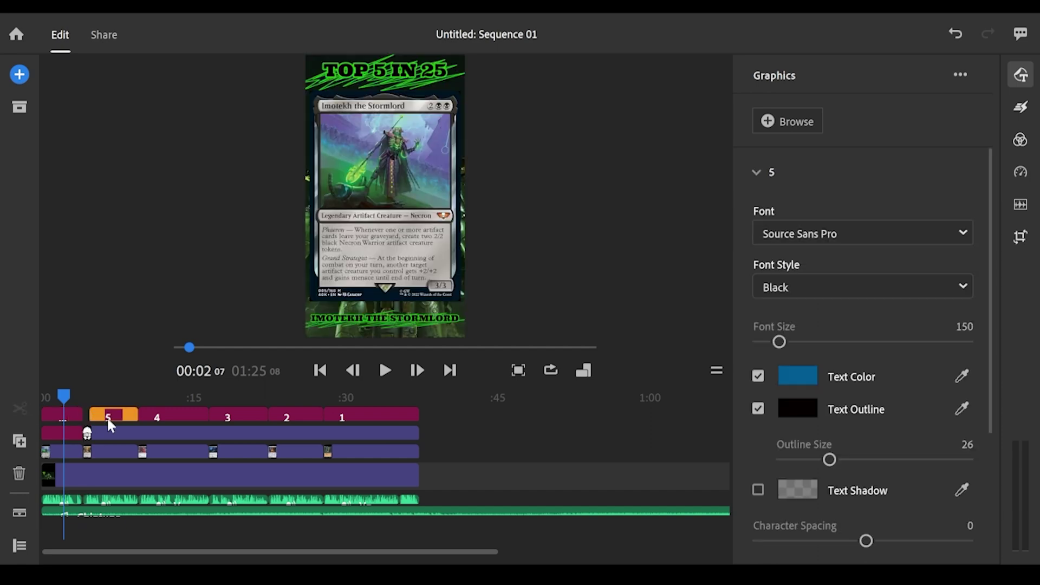
{"action": "left_click", "coordinate": [110, 418]}
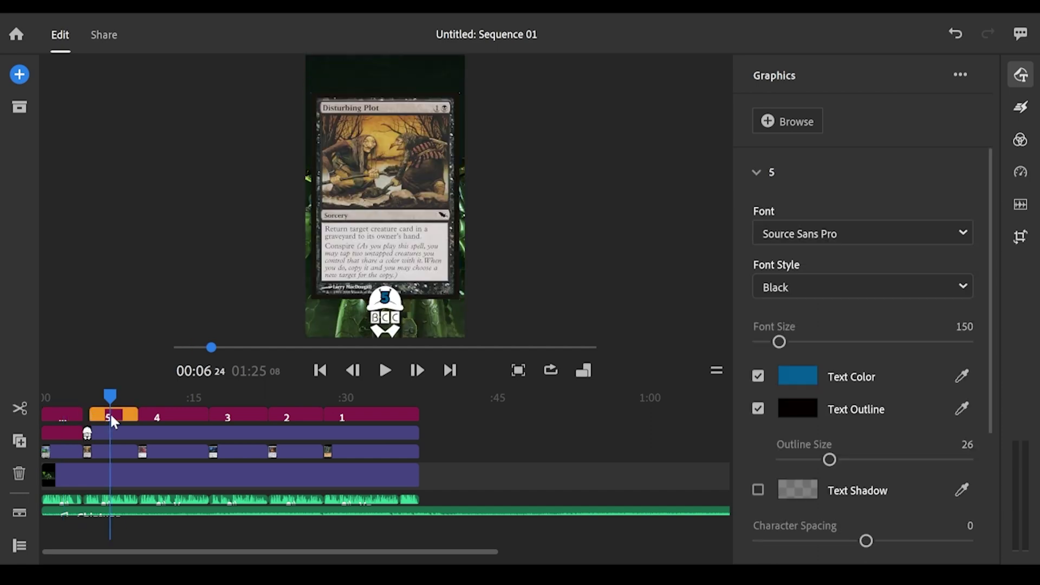
{"action": "left_click", "coordinate": [1021, 109]}
{"action": "left_click", "coordinate": [833, 212]}
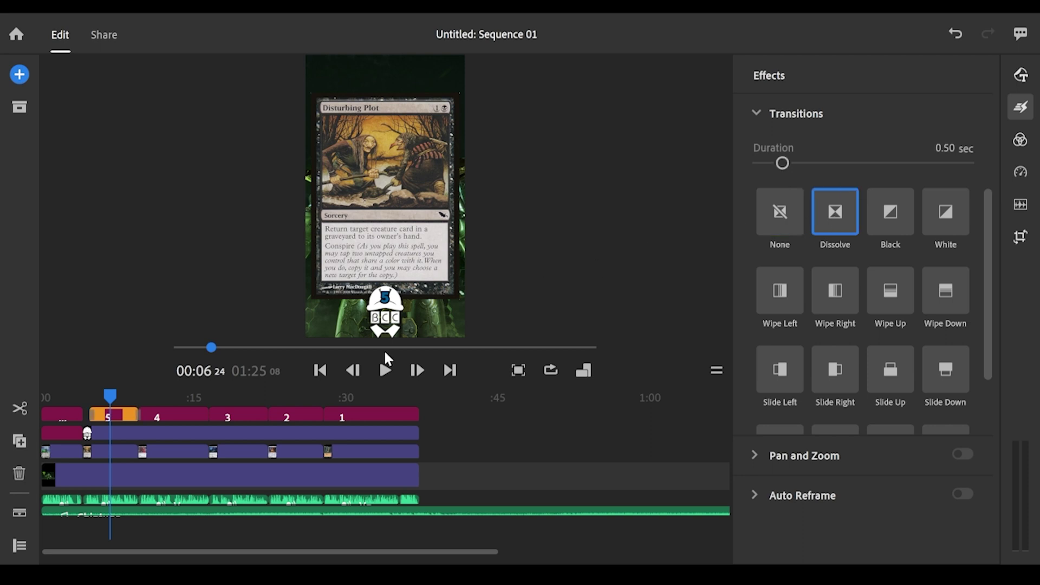
Apply the Dissolve transition to the number 3, 2 and 1 titles
{"action": "left_click", "coordinate": [245, 411]}
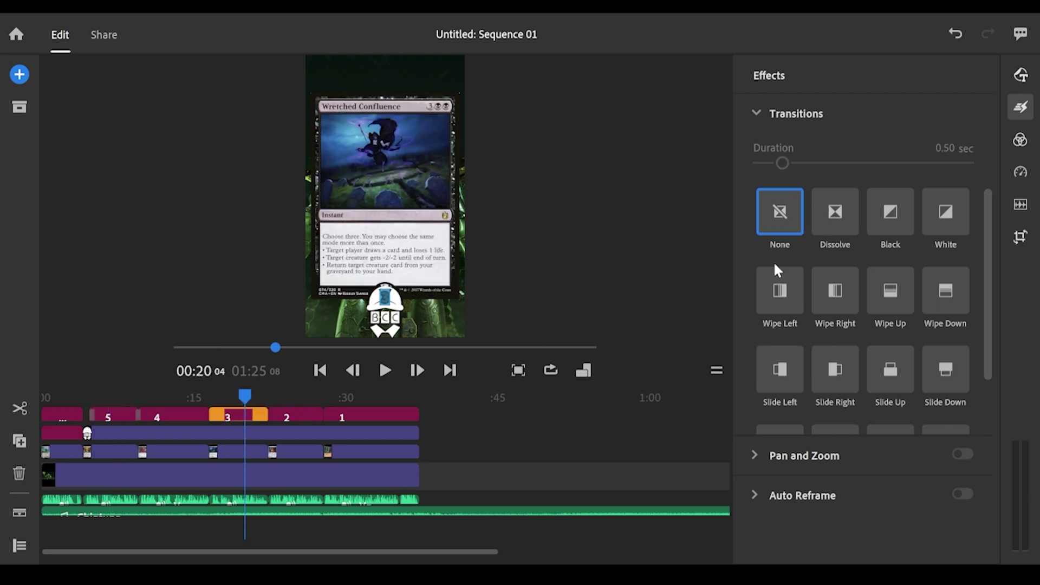
{"action": "left_click", "coordinate": [823, 224]}
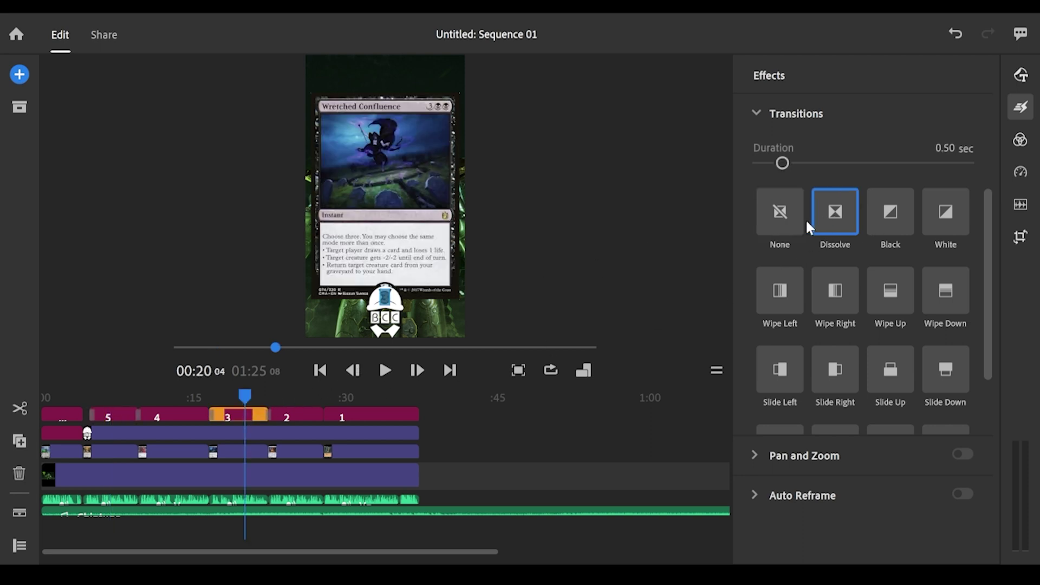
{"action": "left_click", "coordinate": [305, 412]}
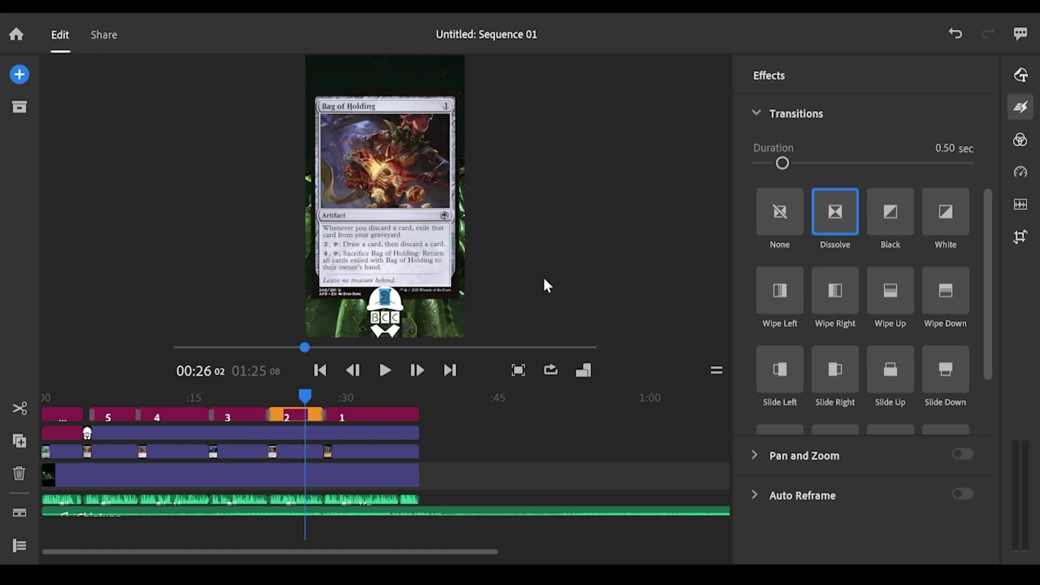
{"action": "left_click", "coordinate": [372, 416]}
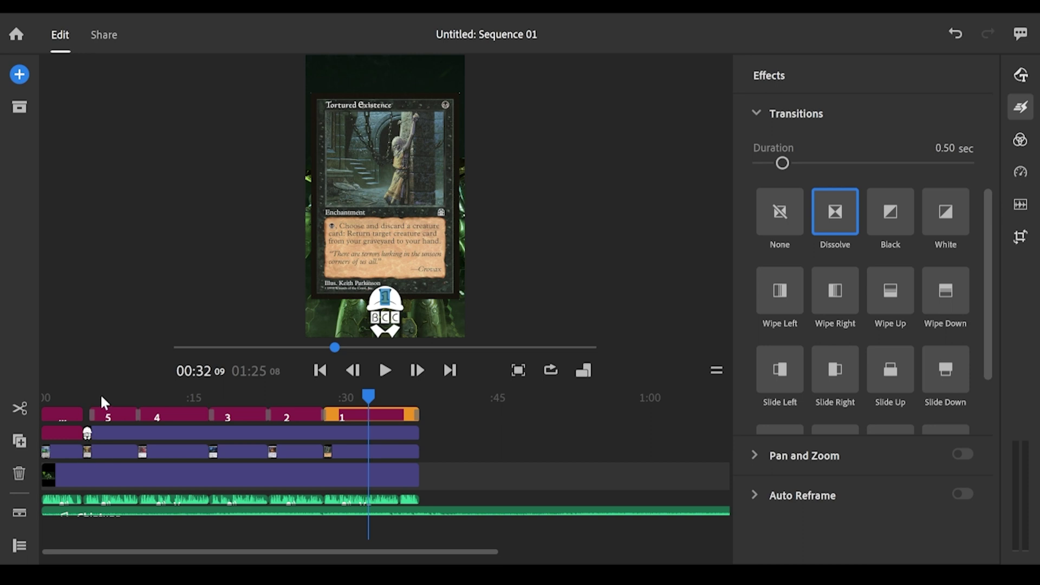
Extend the number 5 title back to the opening title and trim the starts of the five countdown card images slightly
{"action": "left_click", "coordinate": [93, 409]}
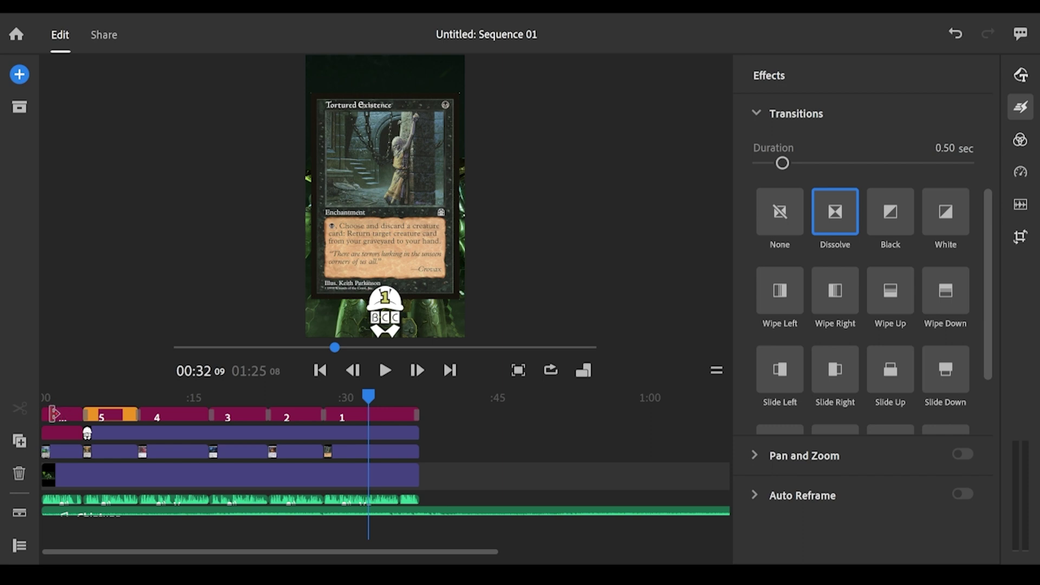
{"action": "left_click", "coordinate": [109, 453]}
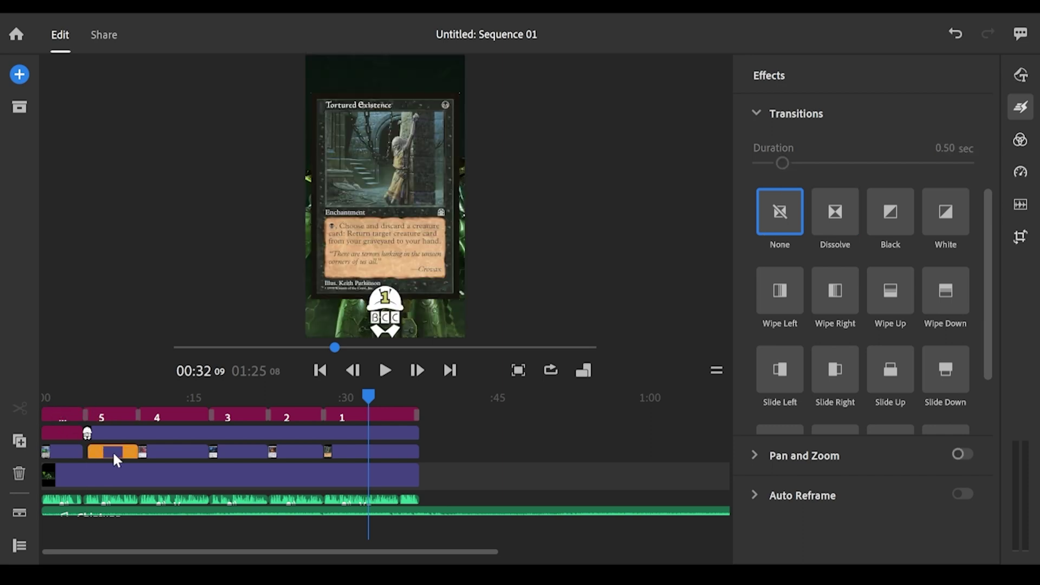
{"action": "left_click", "coordinate": [144, 452]}
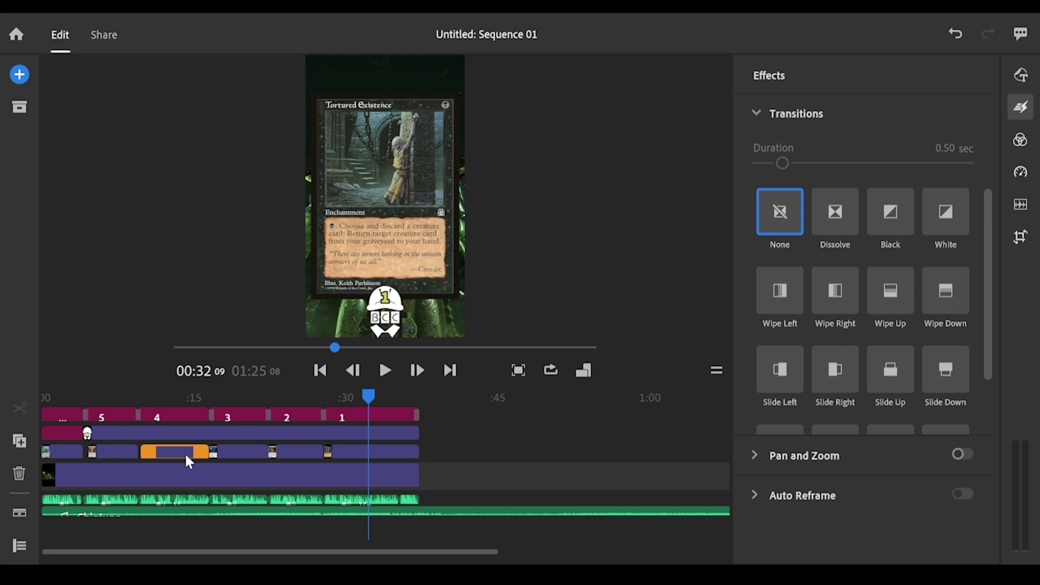
{"action": "left_click", "coordinate": [222, 453]}
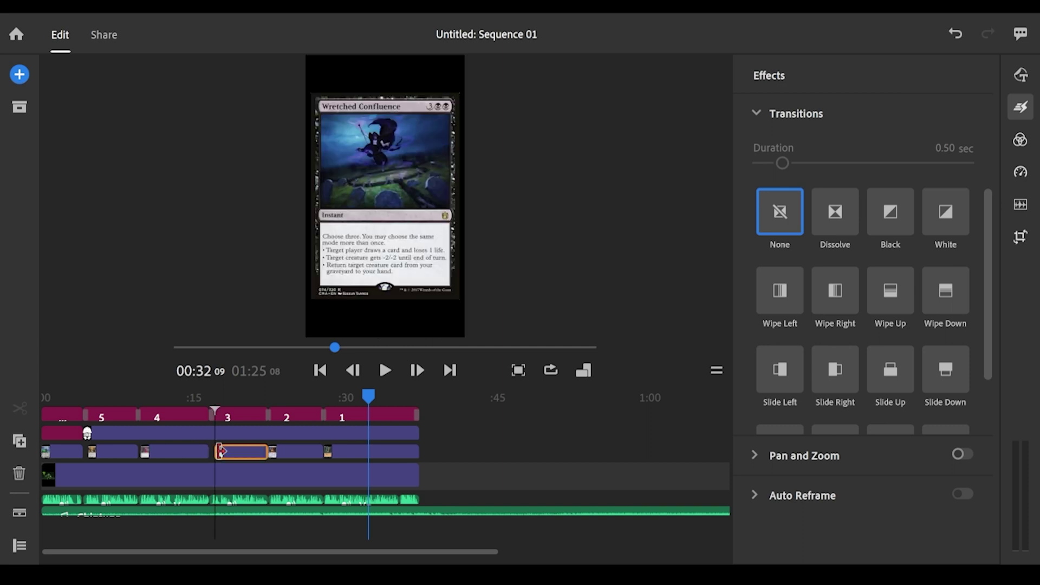
{"action": "left_click", "coordinate": [278, 451]}
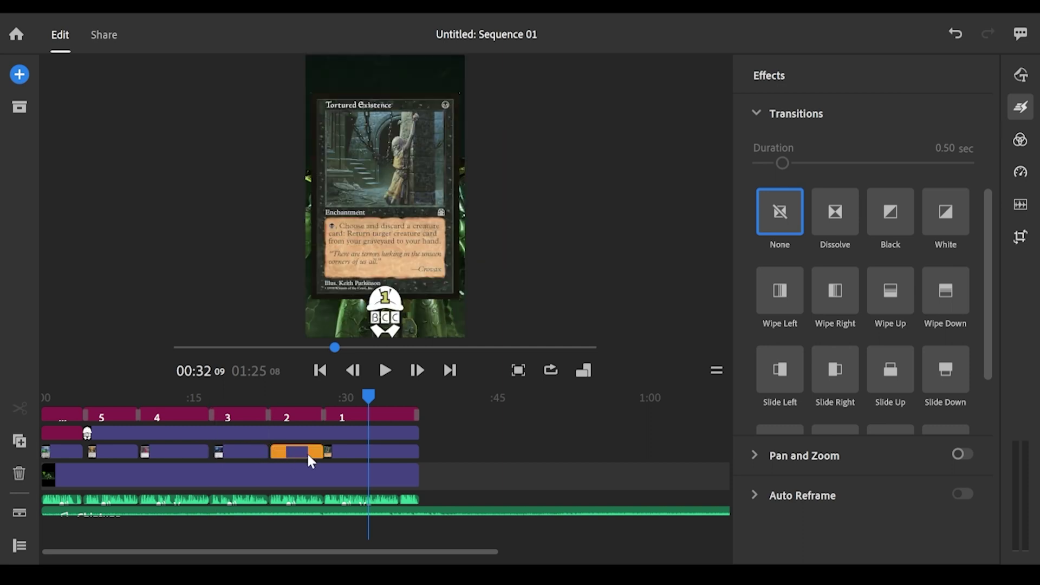
{"action": "left_click", "coordinate": [334, 449]}
Apply the White transition to the Tortured Existence card and the Dissolve transition to the Imotekh the Stormlord card
{"action": "left_click", "coordinate": [335, 449]}
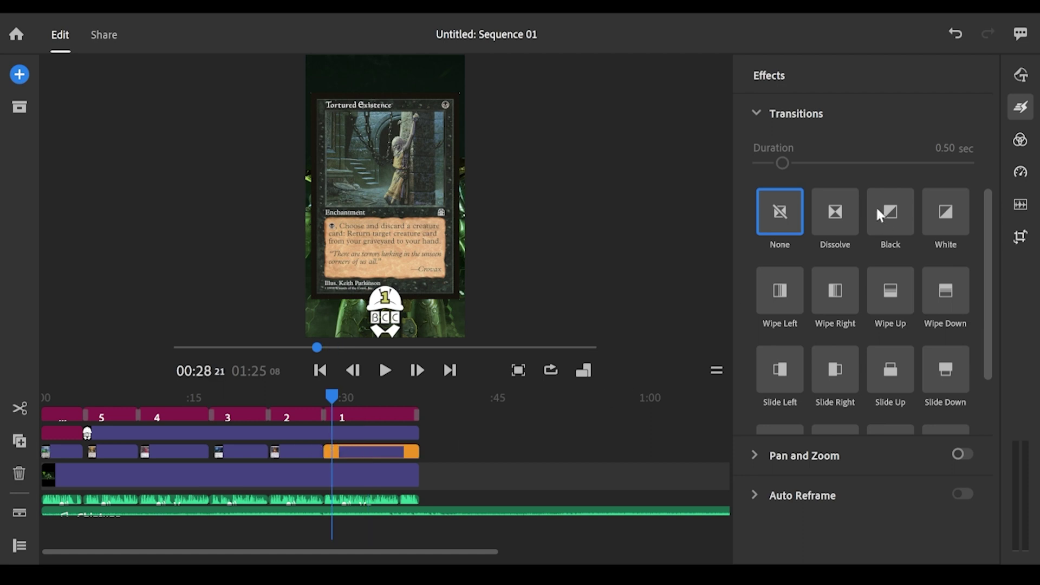
{"action": "left_click", "coordinate": [931, 202]}
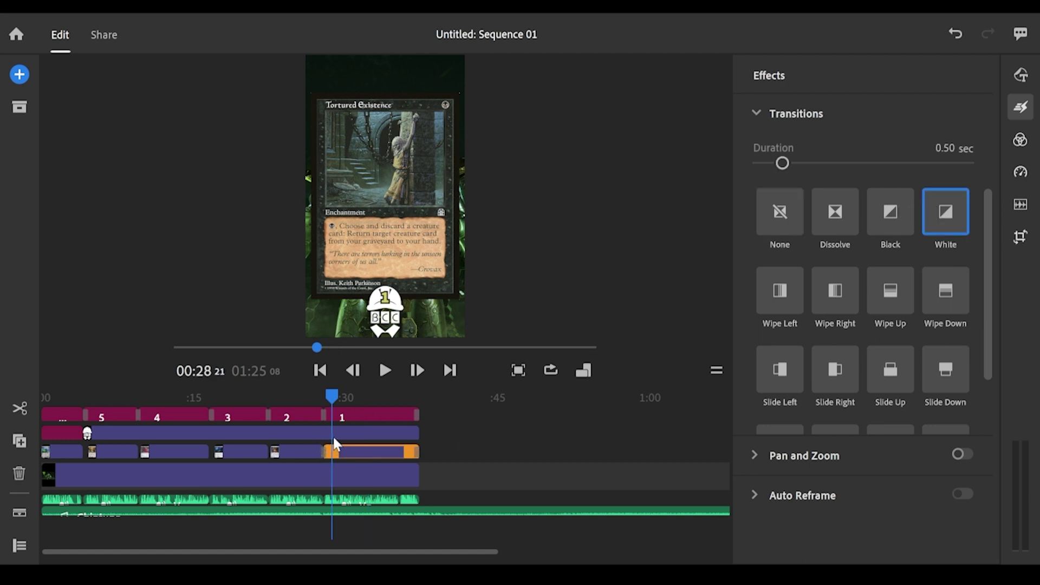
{"action": "left_click", "coordinate": [335, 457]}
{"action": "left_click", "coordinate": [57, 454]}
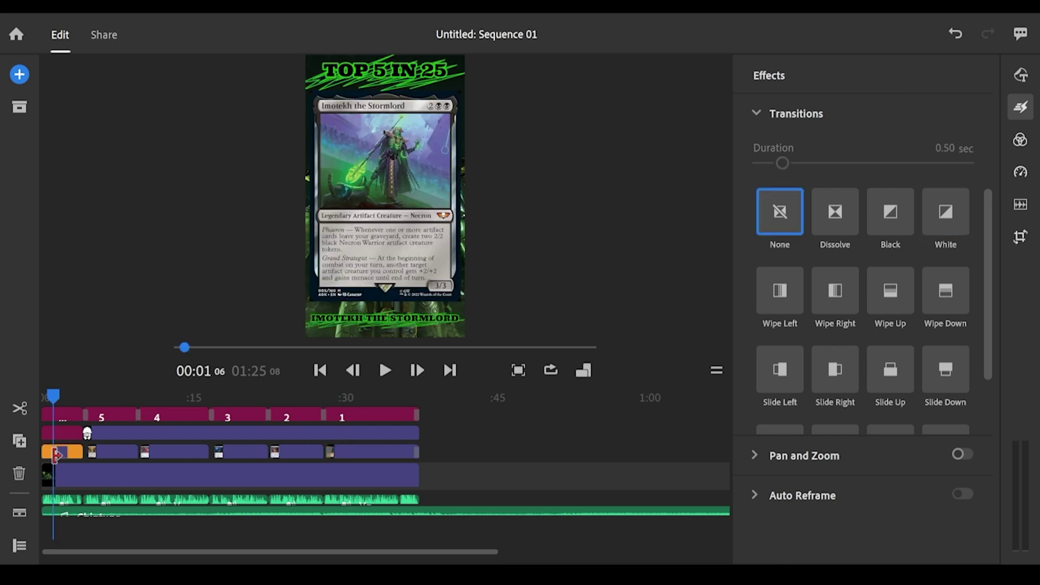
{"action": "left_click", "coordinate": [844, 209]}
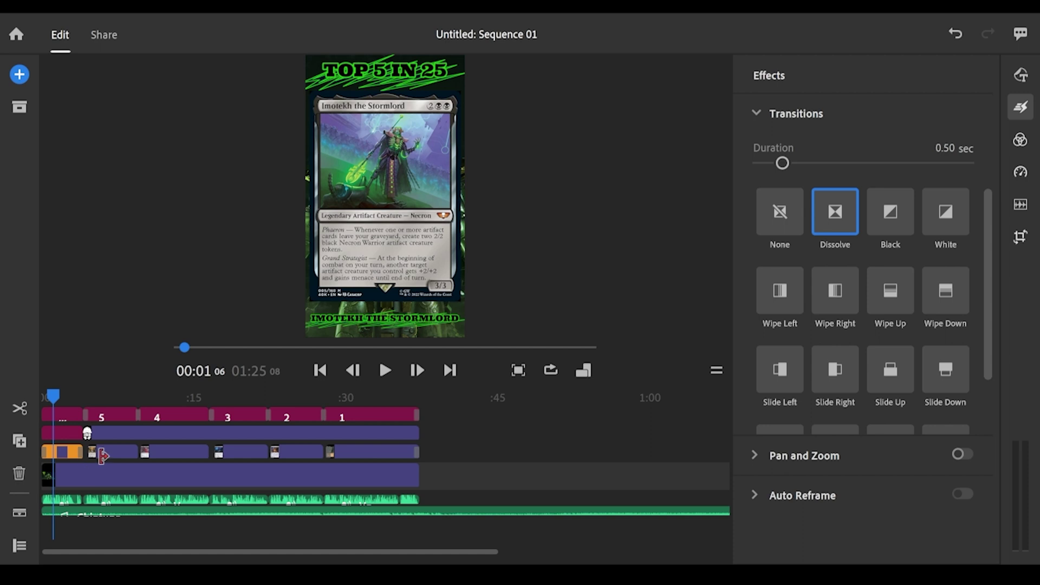
Apply Push Up to the Disturbing Plot card, Push Right to Phyrexian Reclamation, and Push Down to Wretched Confluence
{"action": "left_click", "coordinate": [101, 456]}
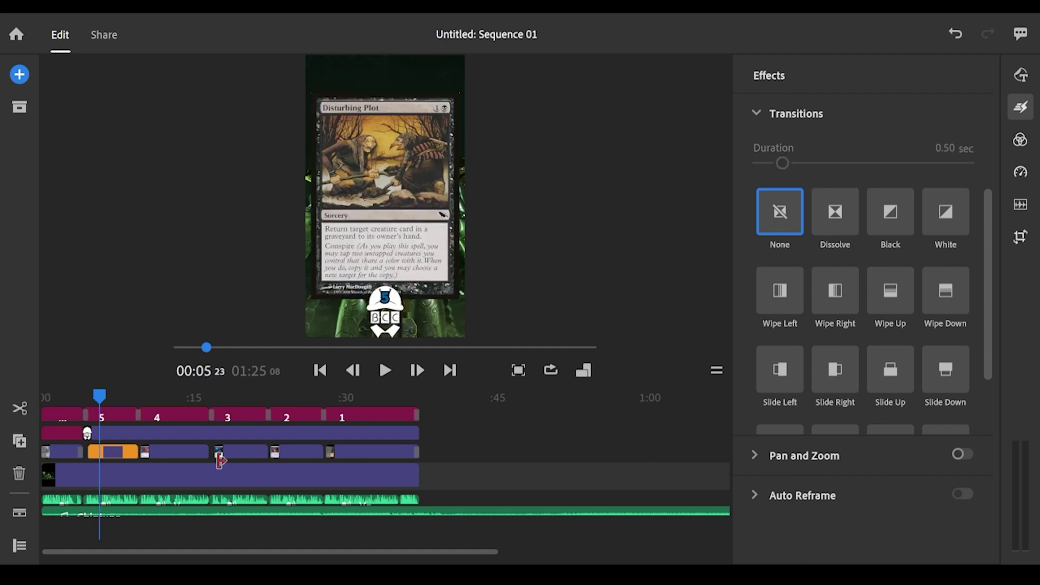
{"action": "scroll", "coordinate": [915, 398], "scroll_direction": "down", "scroll_amount": 2}
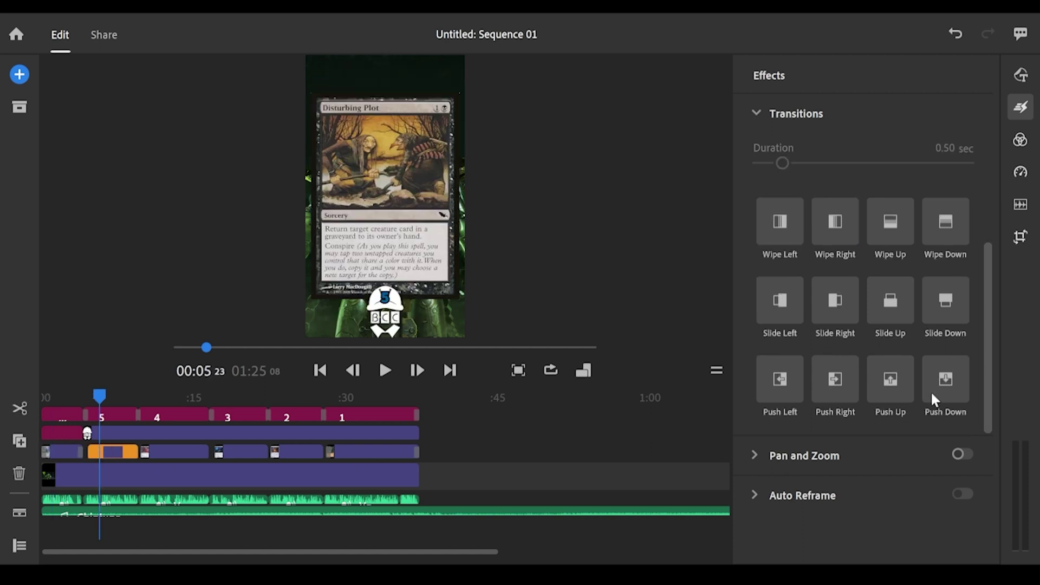
{"action": "left_click", "coordinate": [888, 386]}
{"action": "left_click", "coordinate": [174, 450]}
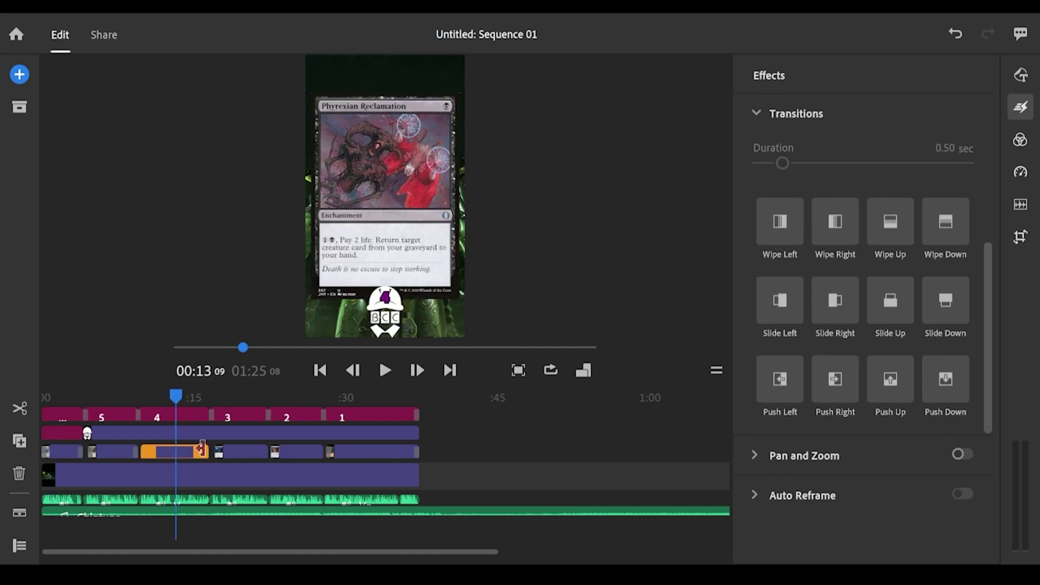
{"action": "left_click", "coordinate": [837, 404]}
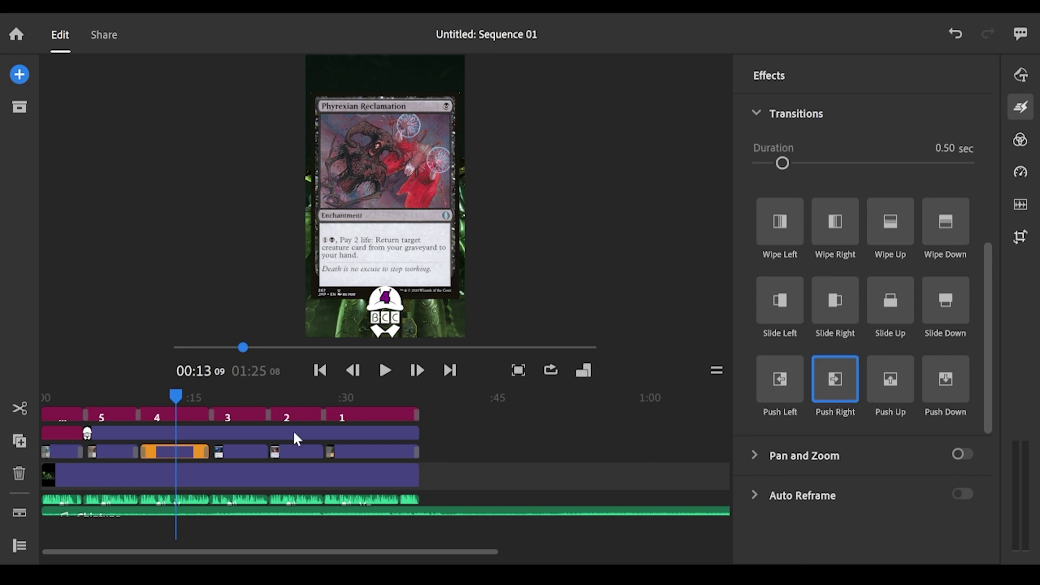
{"action": "left_click", "coordinate": [244, 452]}
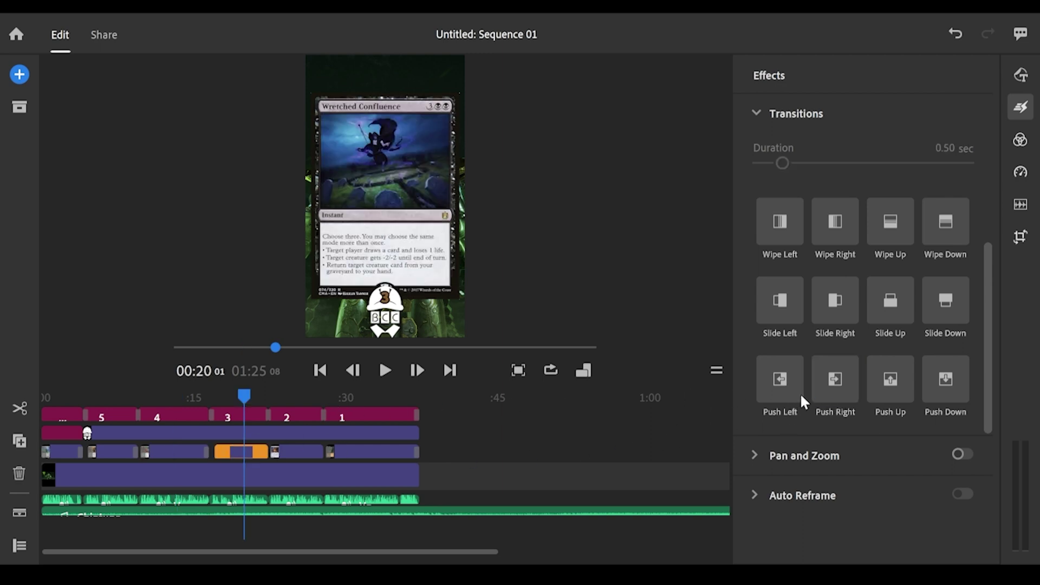
{"action": "left_click", "coordinate": [940, 396]}
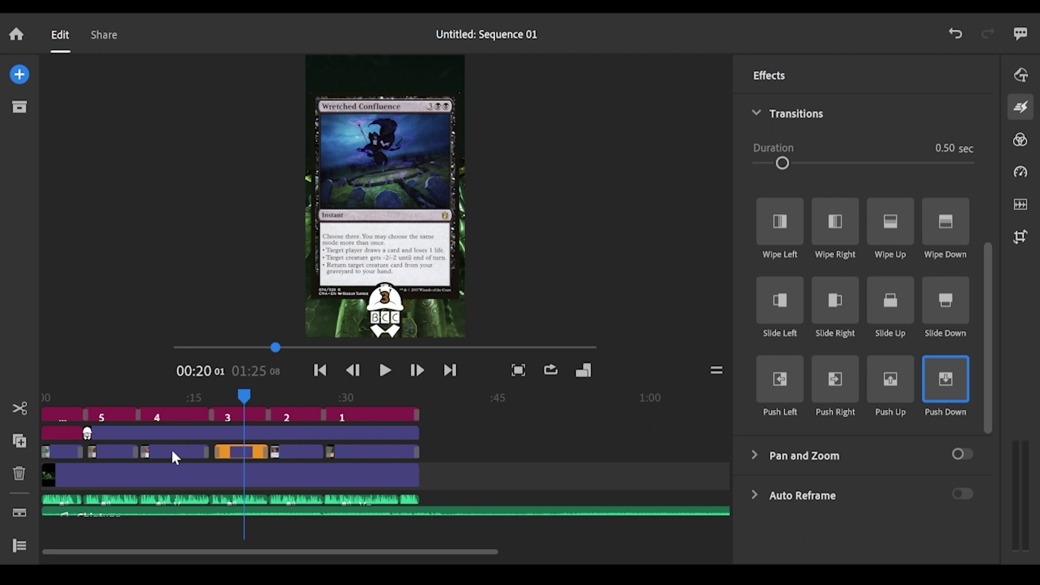
Set the transitions to Push Left for Disturbing Plot, Push Up for Phyrexian Reclamation, Push Right for Wretched Confluence, and Push Down for Bag of Holding
{"action": "left_click", "coordinate": [119, 455]}
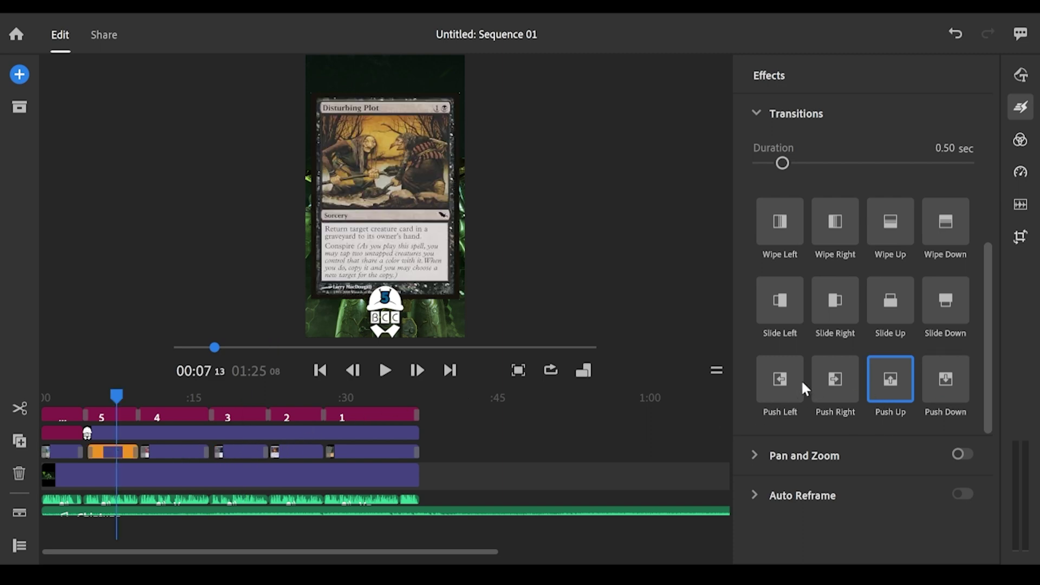
{"action": "left_click", "coordinate": [769, 372]}
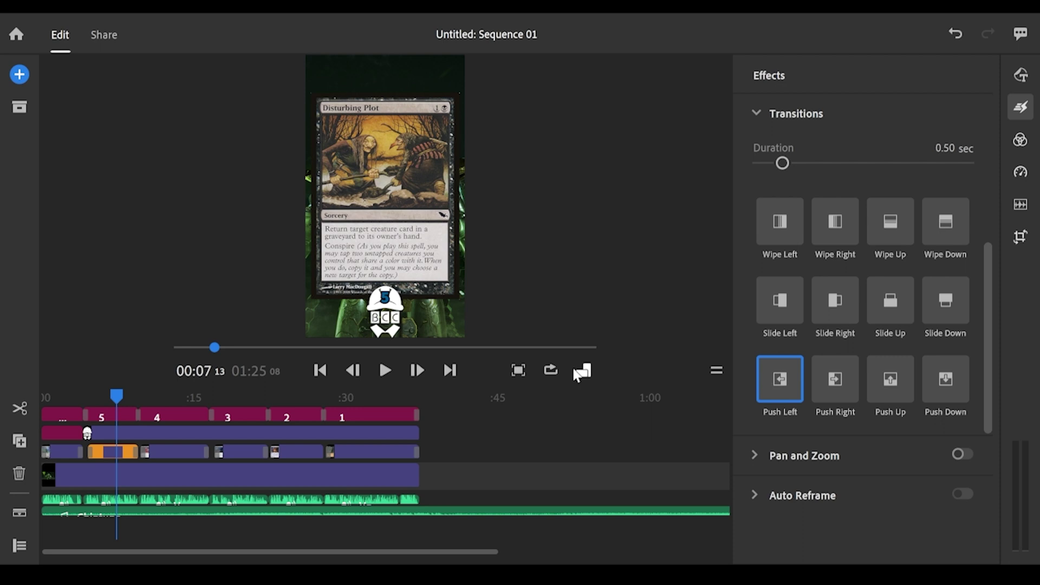
{"action": "left_click", "coordinate": [166, 453]}
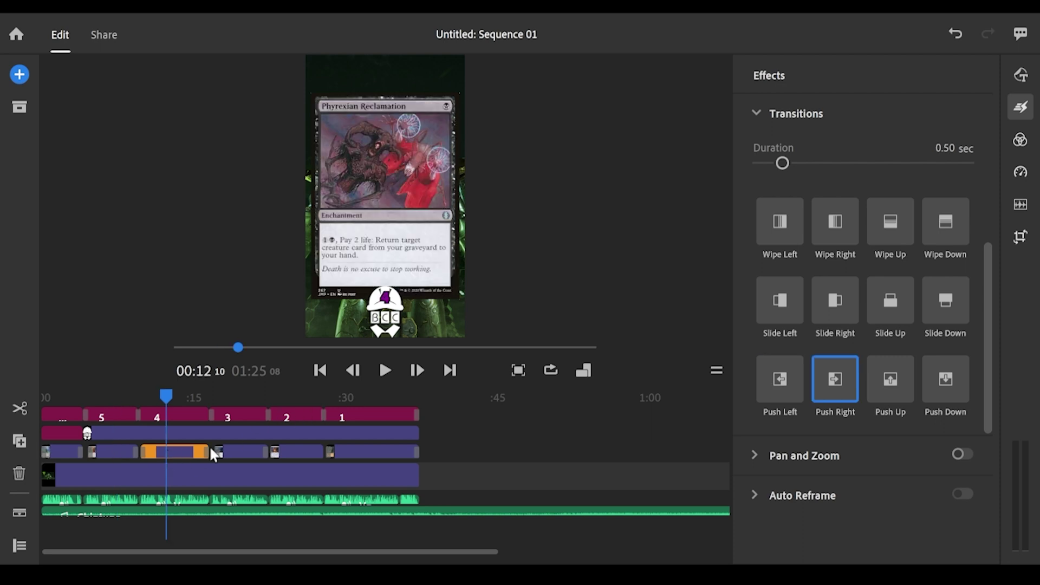
{"action": "left_click", "coordinate": [892, 395]}
{"action": "left_click", "coordinate": [239, 452]}
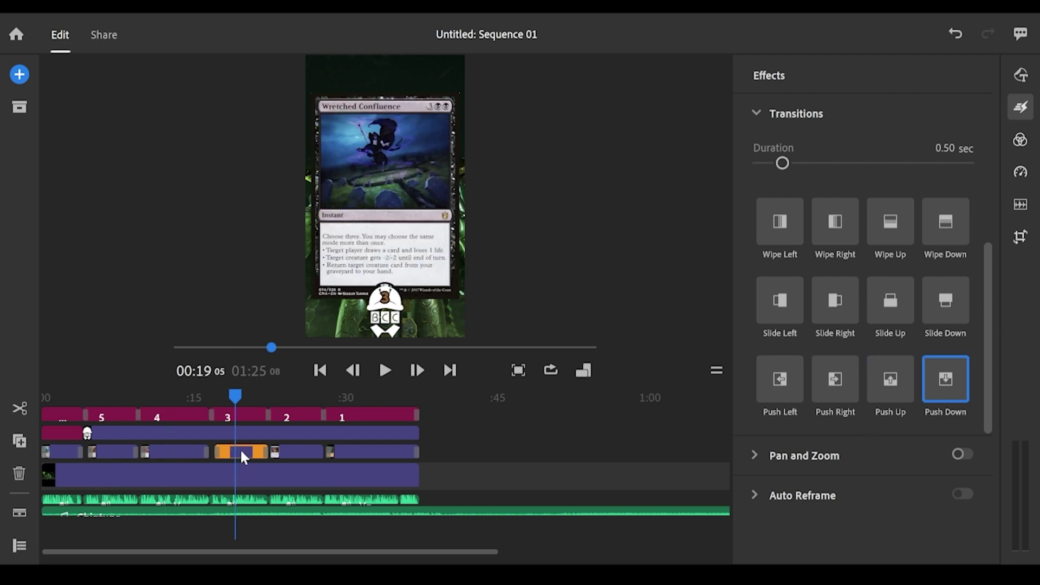
{"action": "left_click", "coordinate": [832, 396]}
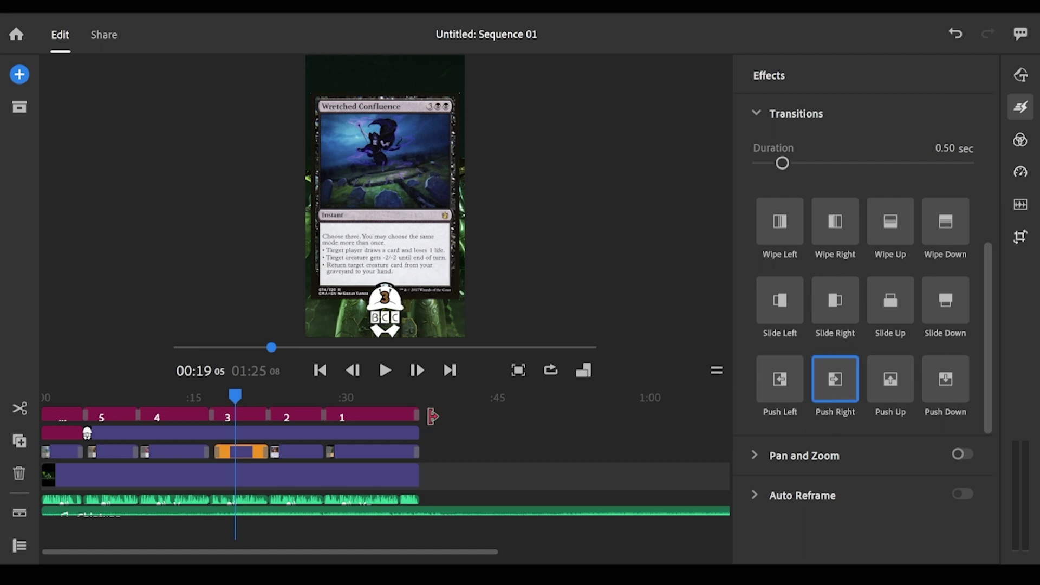
{"action": "left_click", "coordinate": [297, 452]}
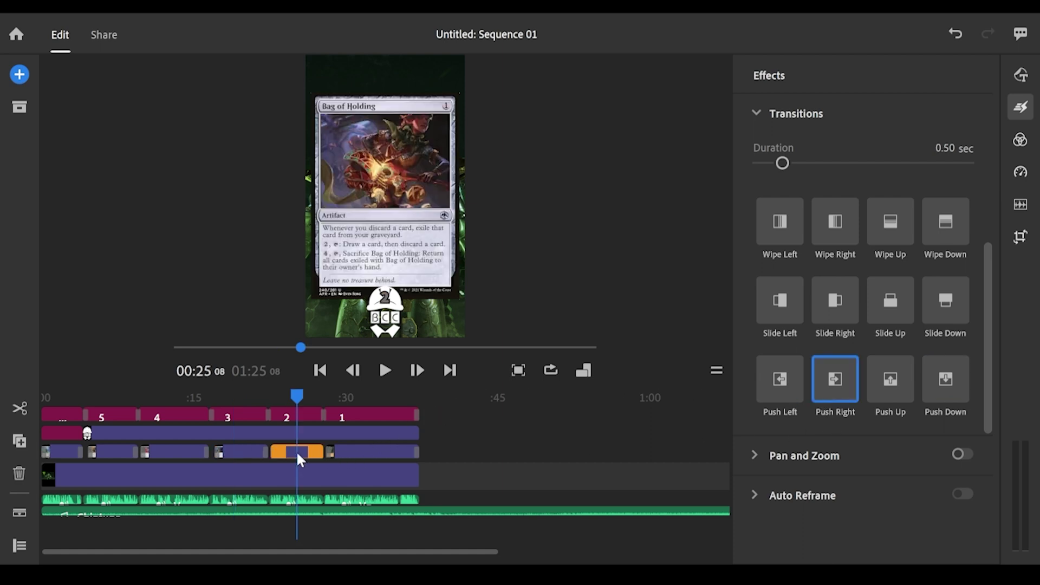
{"action": "left_click", "coordinate": [941, 382]}
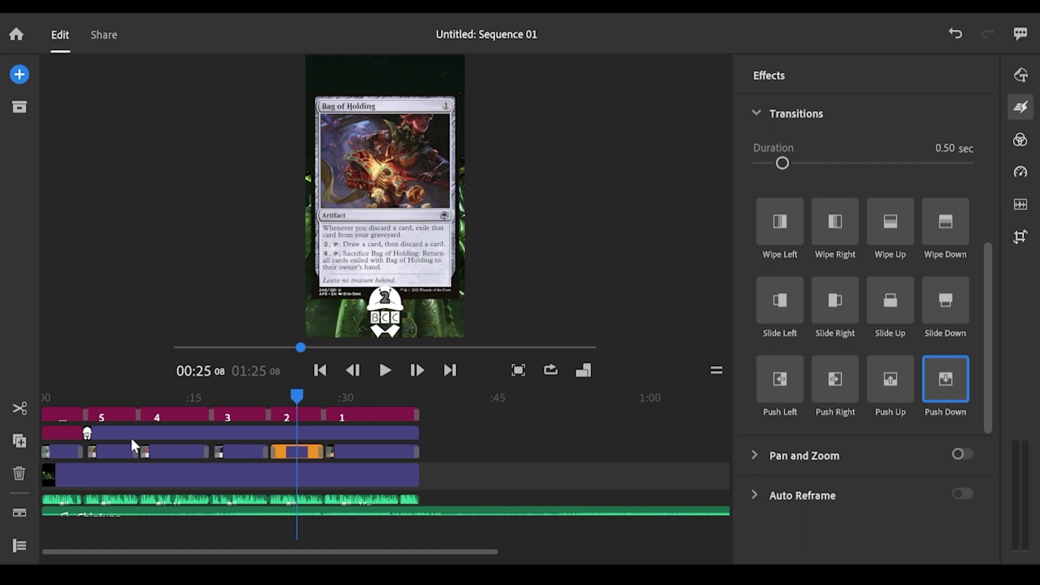
Extend the starts of the five countdown card images back to close the gaps between the clips
{"action": "left_click", "coordinate": [92, 453]}
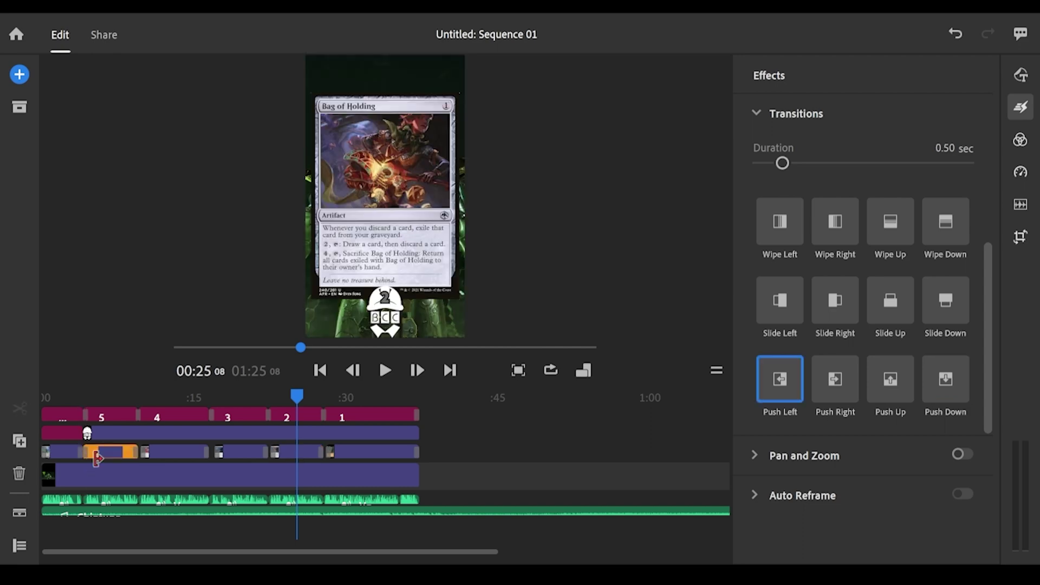
{"action": "left_click", "coordinate": [152, 453]}
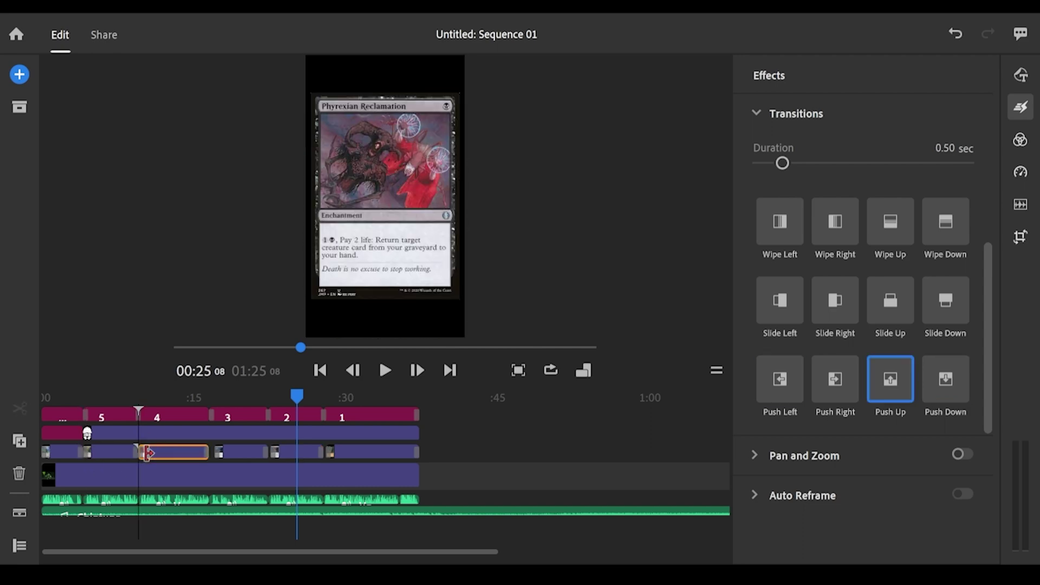
{"action": "left_click", "coordinate": [230, 454]}
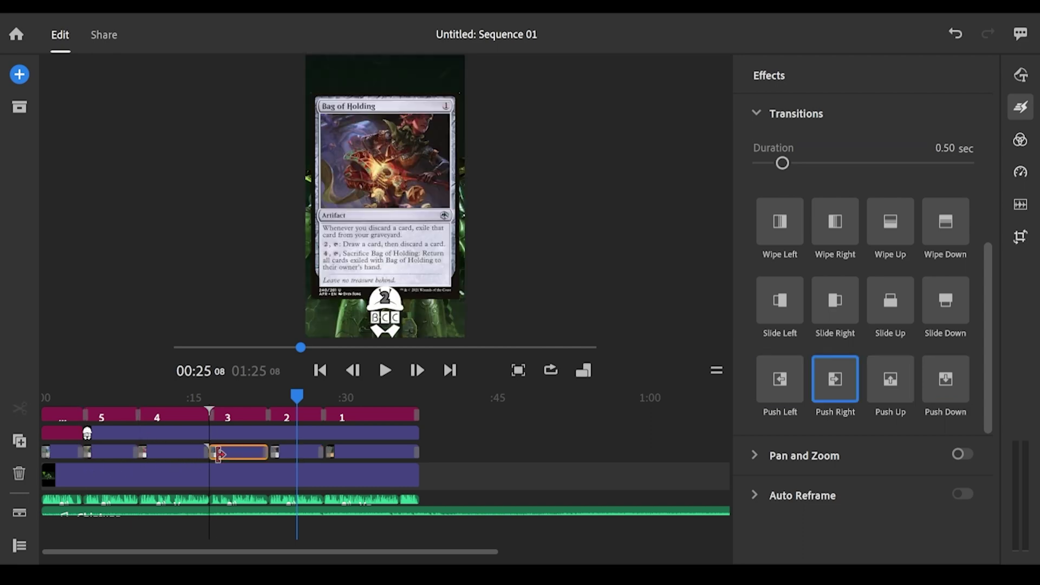
{"action": "left_click", "coordinate": [299, 454]}
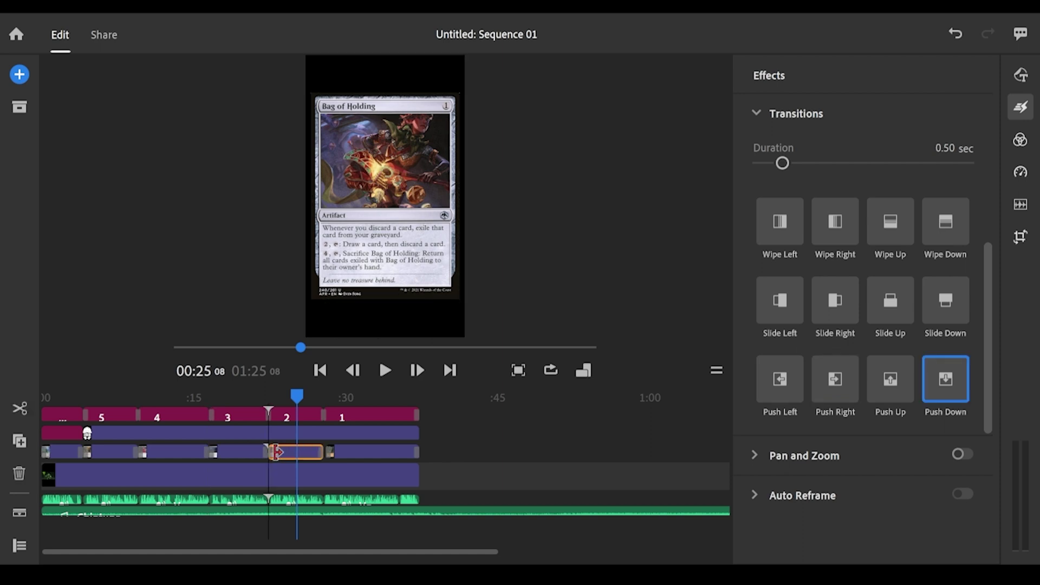
{"action": "left_click", "coordinate": [337, 451]}
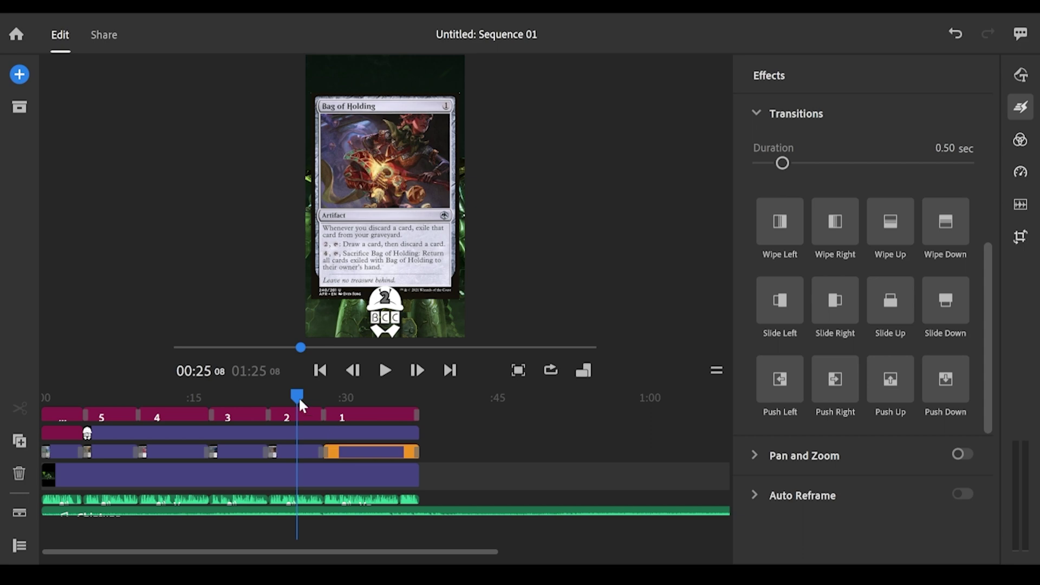
Trim the end of the music track to match the end of the background clip and play the sequence from the start
{"action": "left_click_drag", "start_coordinate": [299, 394], "coordinate": [21, 411]}
{"action": "left_click", "coordinate": [411, 479]}
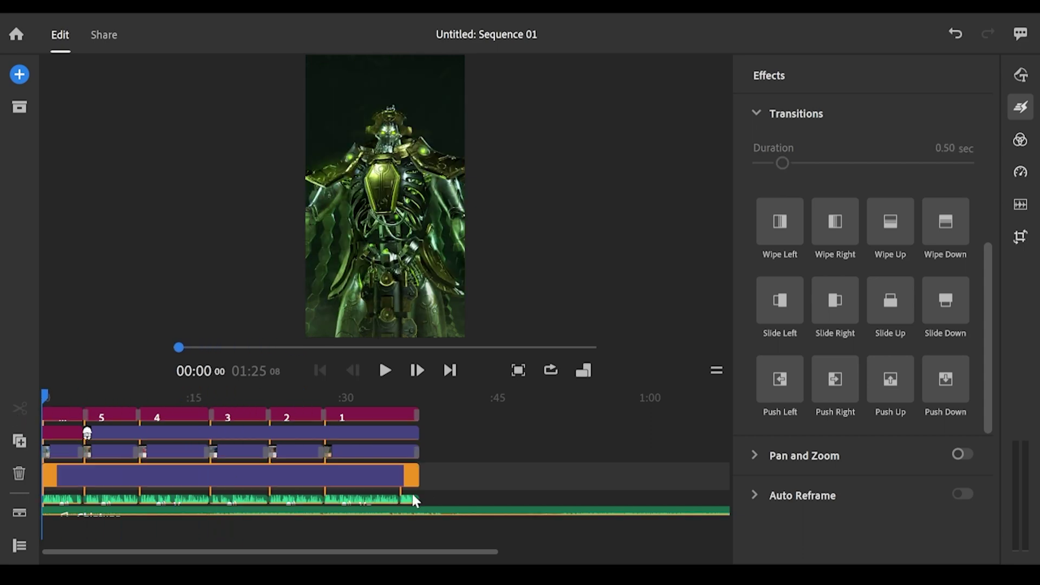
{"action": "scroll", "coordinate": [444, 490], "scroll_direction": "right", "scroll_amount": 5}
{"action": "left_click_drag", "start_coordinate": [638, 506], "coordinate": [153, 495]}
{"action": "scroll", "coordinate": [252, 475], "scroll_direction": "left", "scroll_amount": 5}
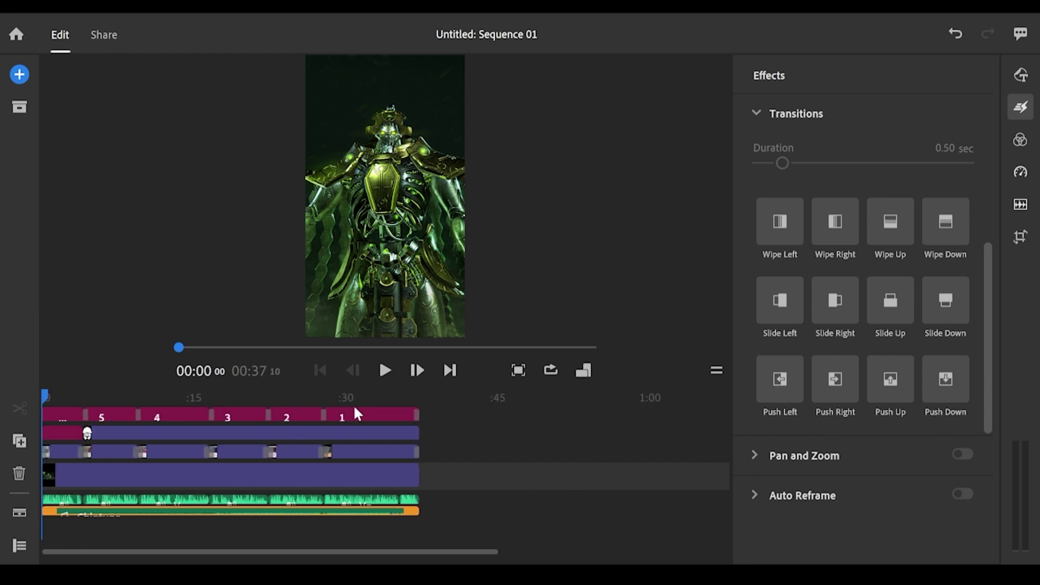
{"action": "left_click", "coordinate": [386, 371]}
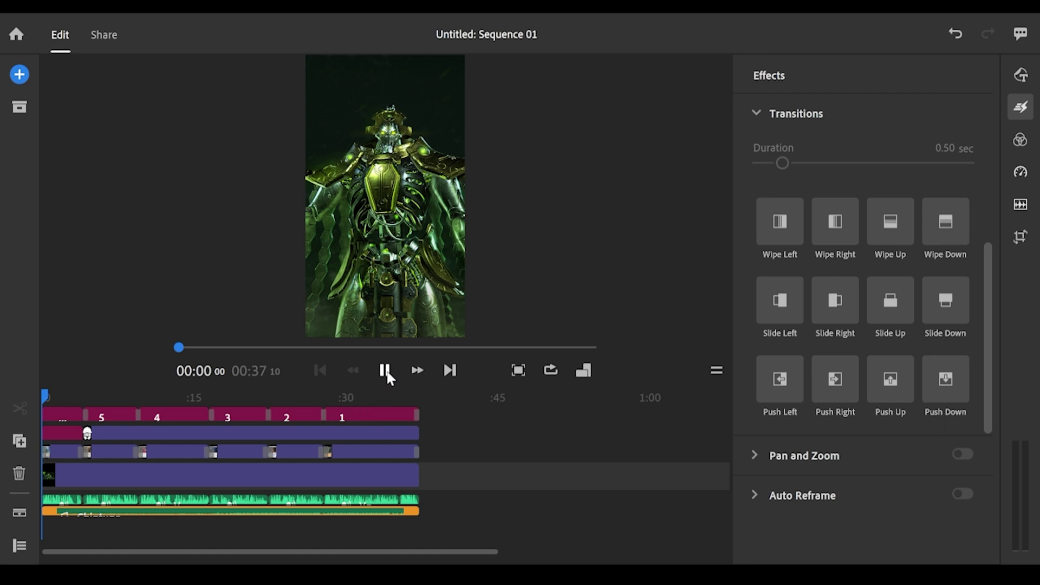